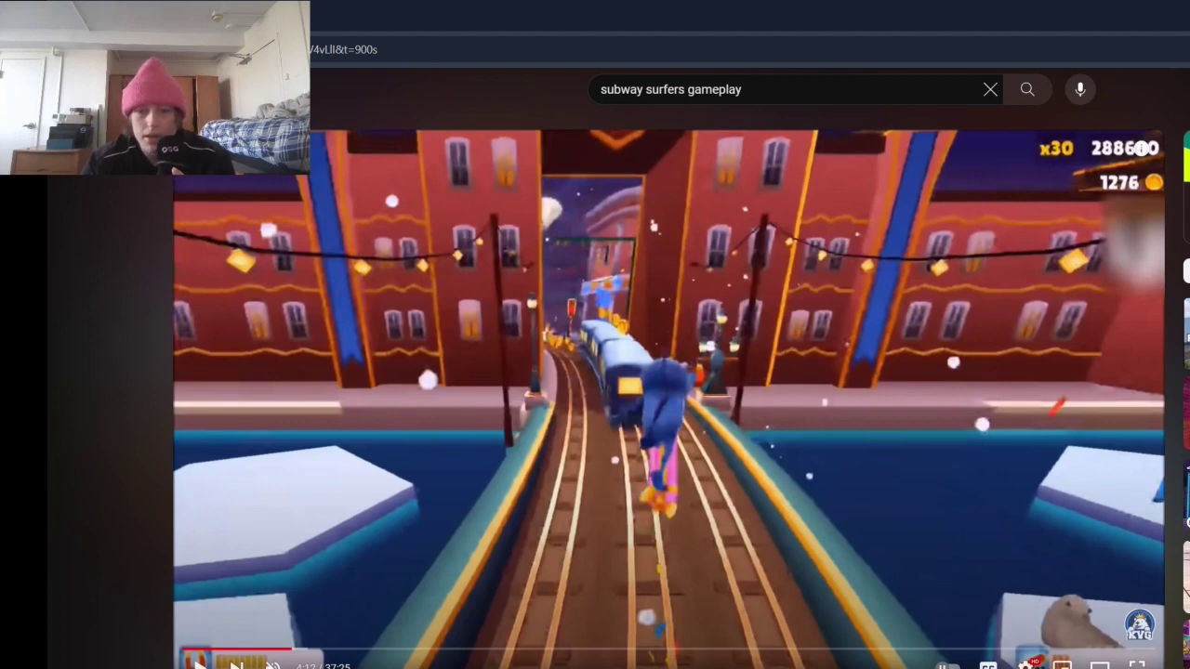
# Switch to FL Studio and set the playback position to bar 3 of the playlist arrangement.
pyautogui.hotkey('alt', 'Tab')
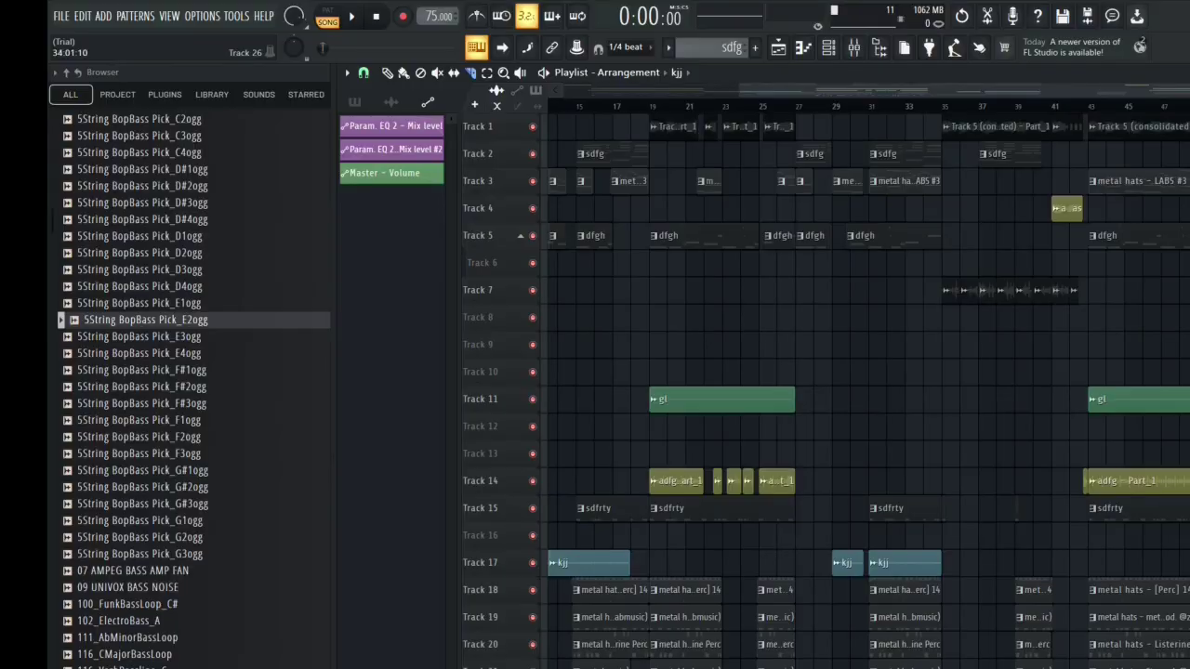
pyautogui.moveTo(862, 86); pyautogui.dragTo(621, 104)
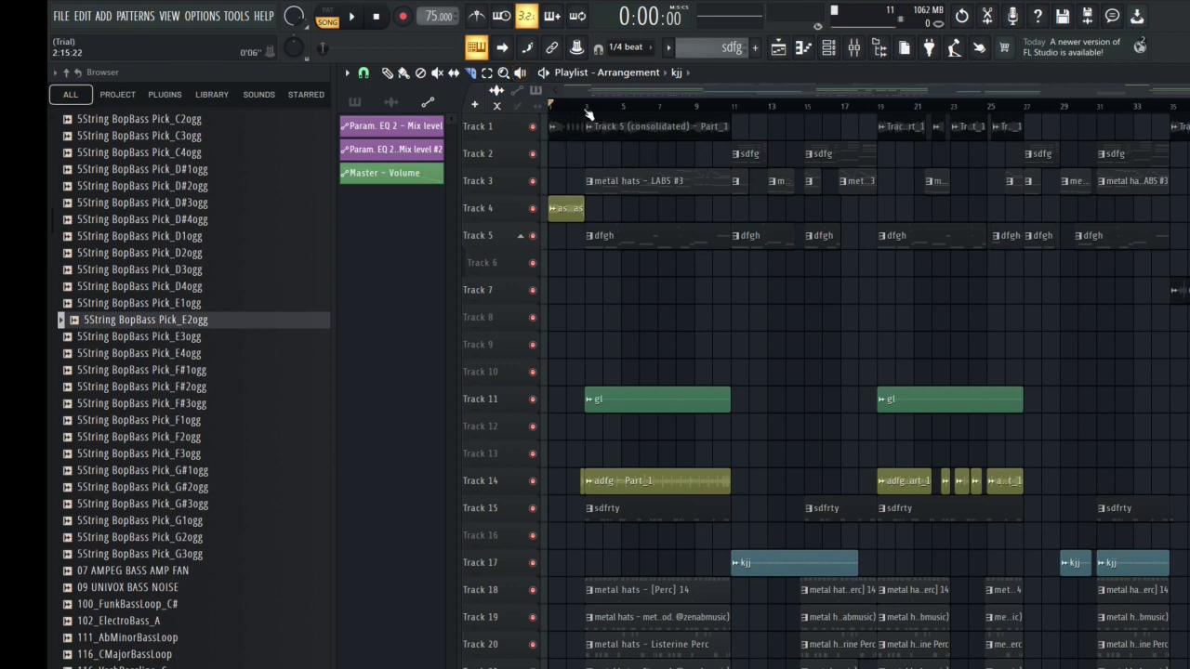
pyautogui.moveTo(591, 112); pyautogui.dragTo(589, 113)
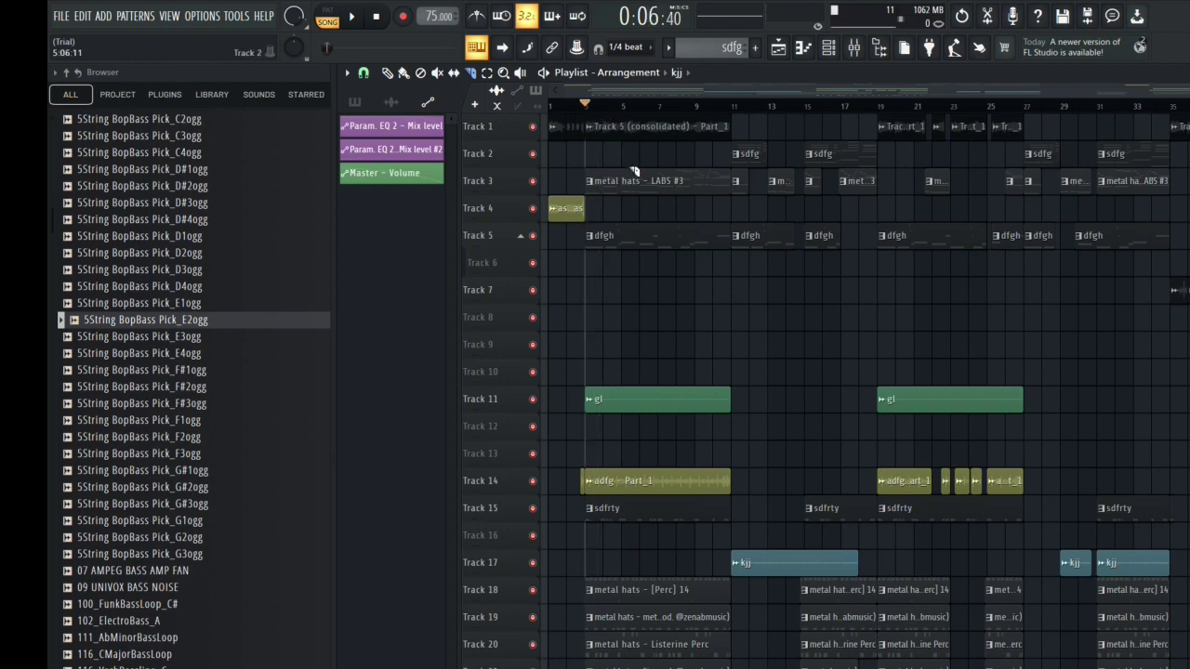
pyautogui.scroll(4, 638, 291)
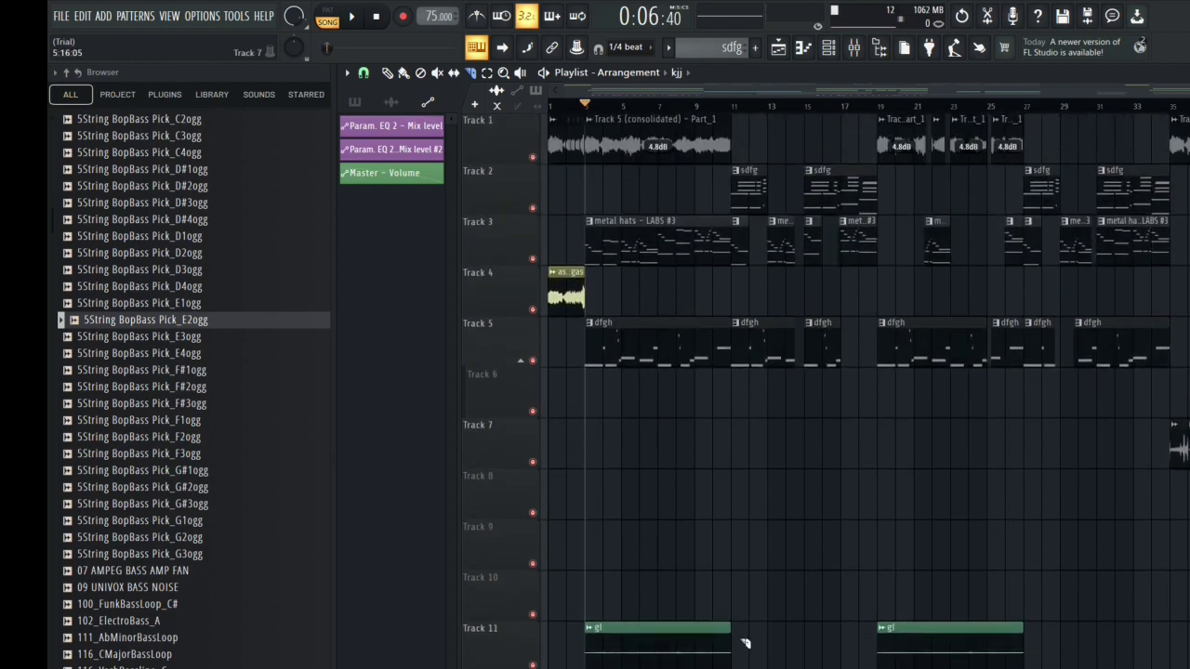
# Place a Pattern 1 clip on Track 7 starting at bar 3 and solo that track.
pyautogui.click(365, 102)
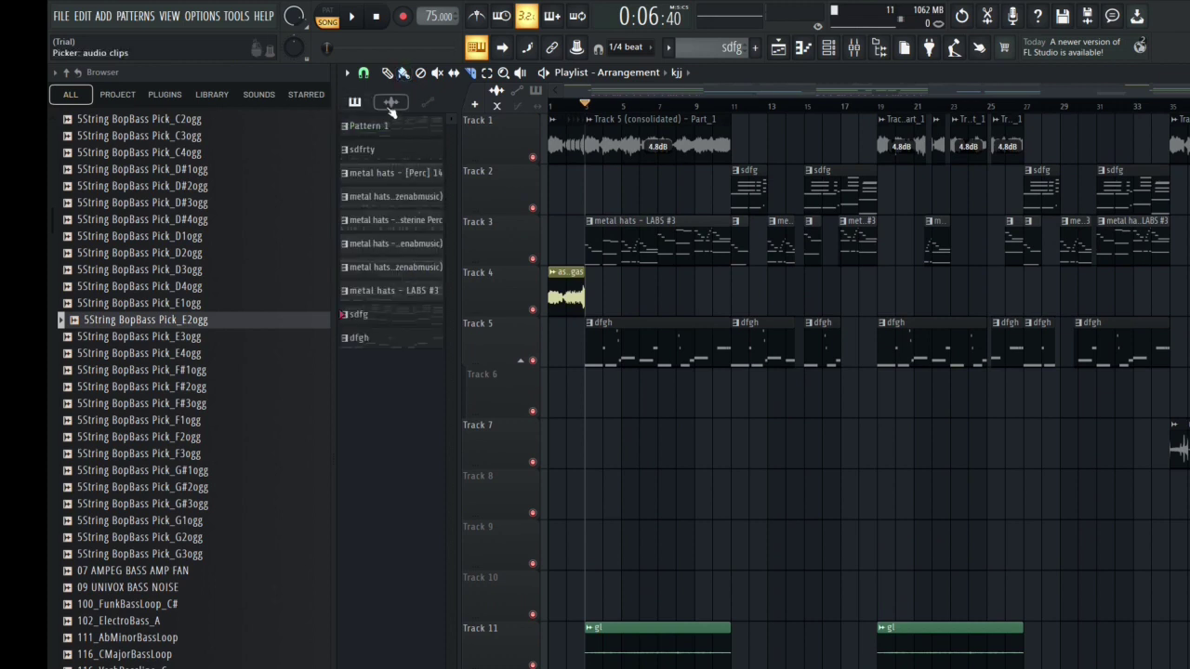
pyautogui.click(390, 128)
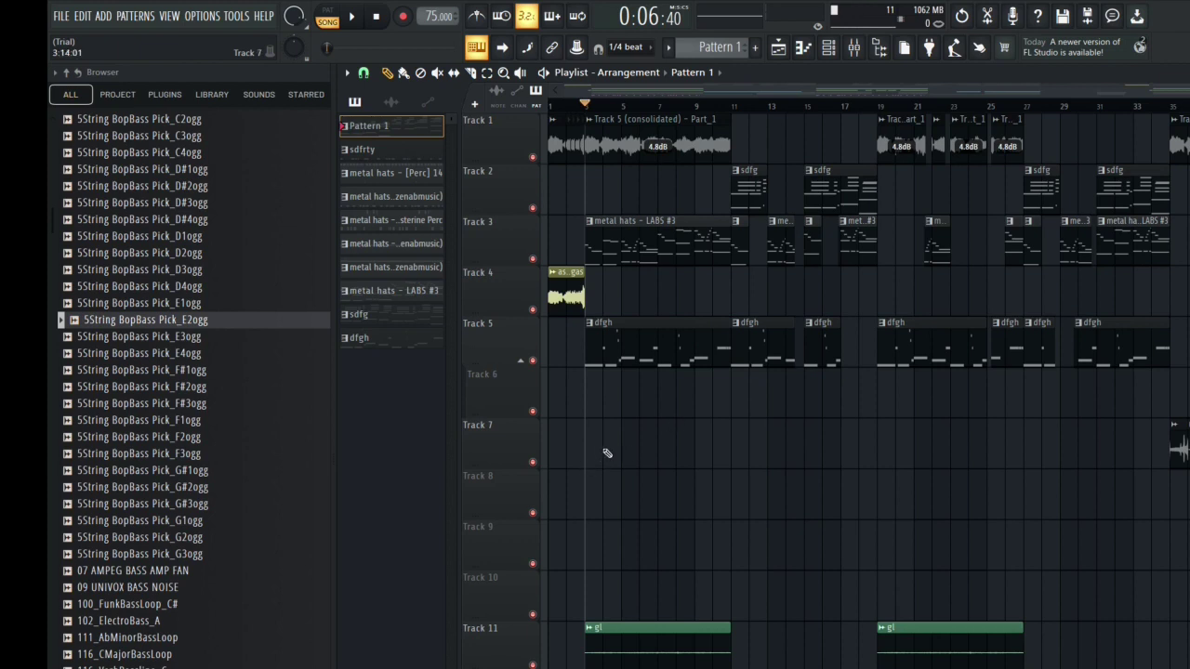
pyautogui.click(598, 454)
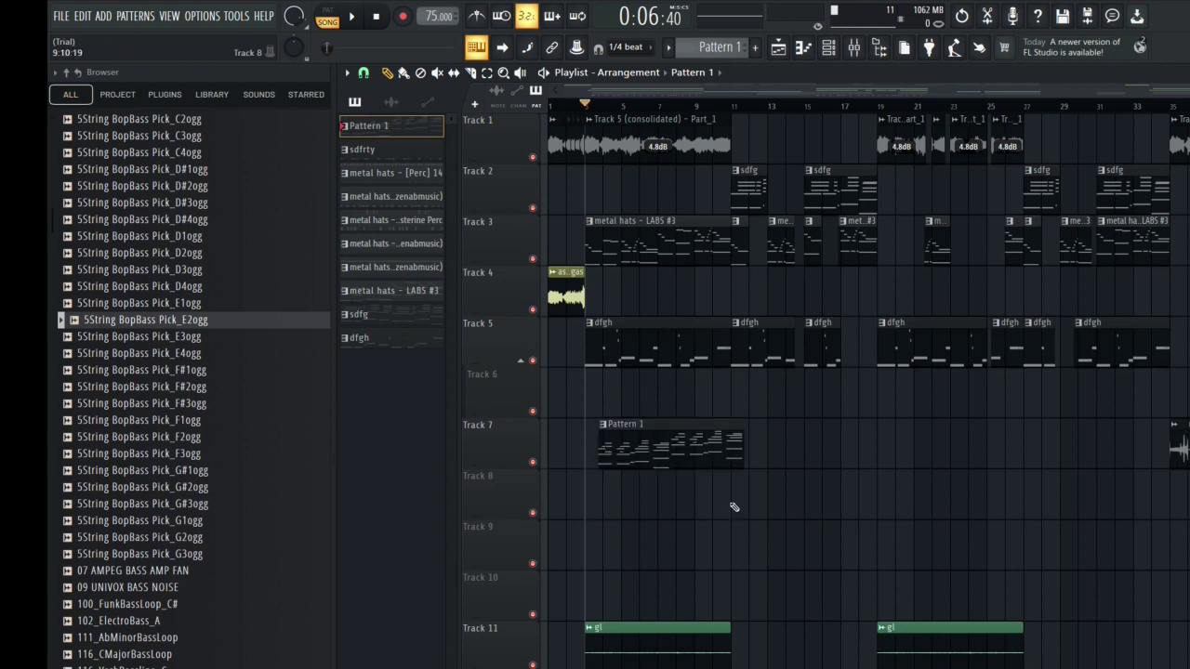
pyautogui.moveTo(654, 458); pyautogui.dragTo(641, 476)
pyautogui.rightClick(533, 462)
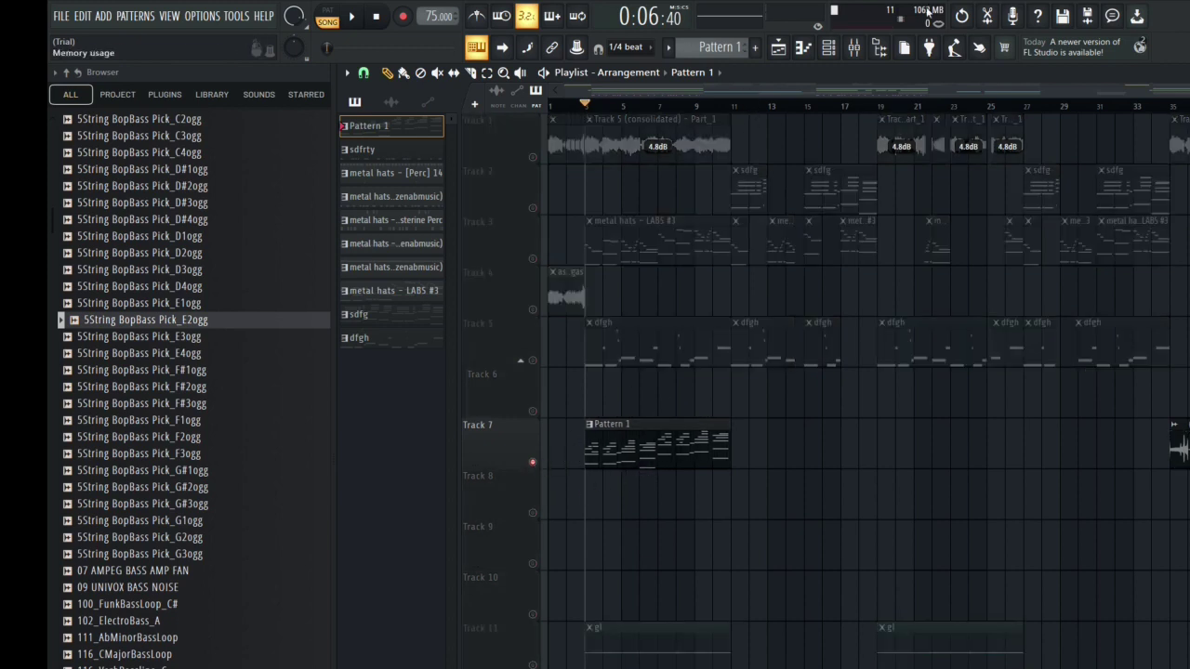
# Open Pattern 1's notes in the piano roll and examine the LABS instrument that plays them.
pyautogui.doubleClick(646, 448)
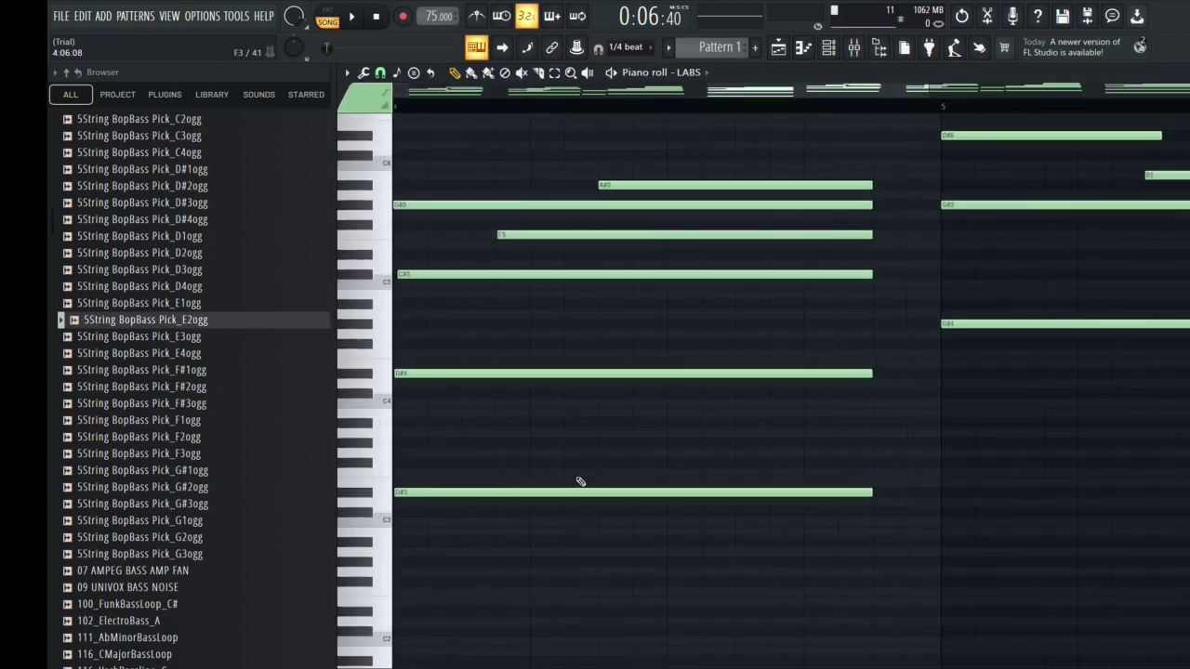
pyautogui.moveTo(586, 428); pyautogui.dragTo(1062, 271)
pyautogui.click(829, 49)
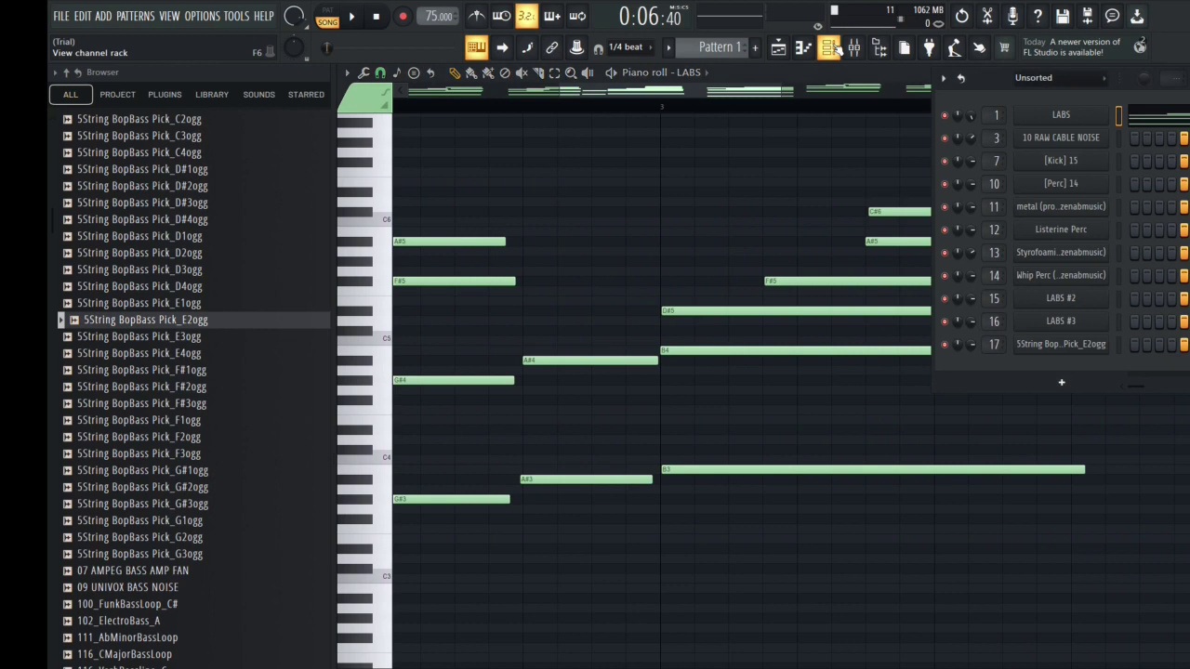
pyautogui.click(1073, 119)
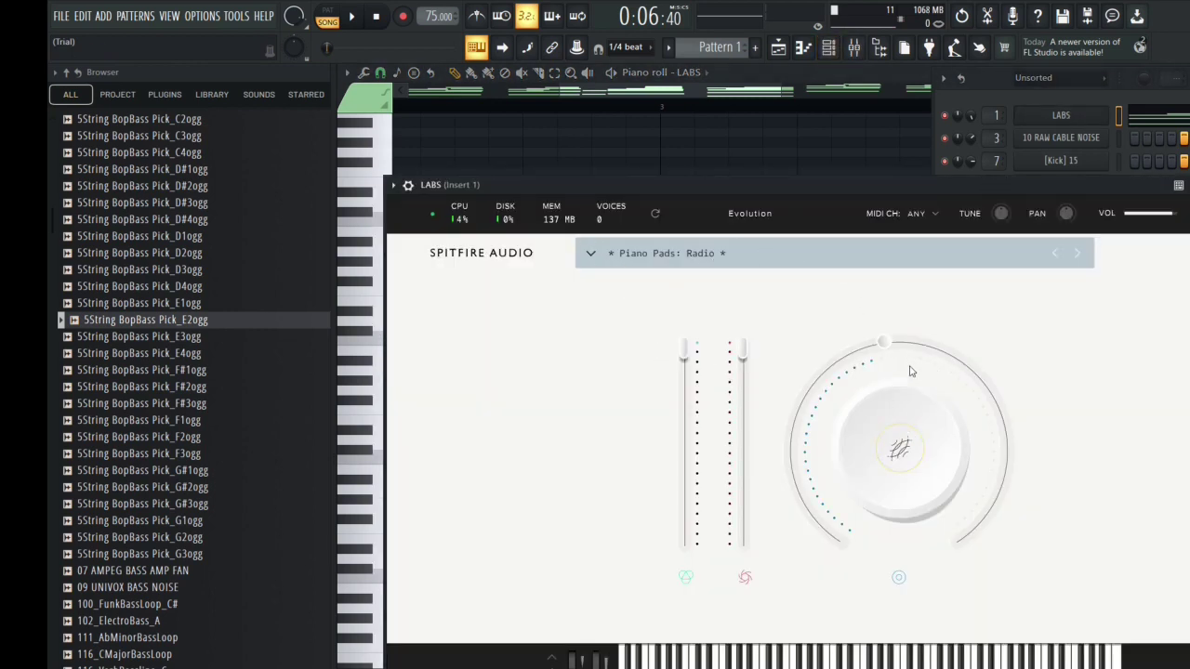
pyautogui.press('Escape')
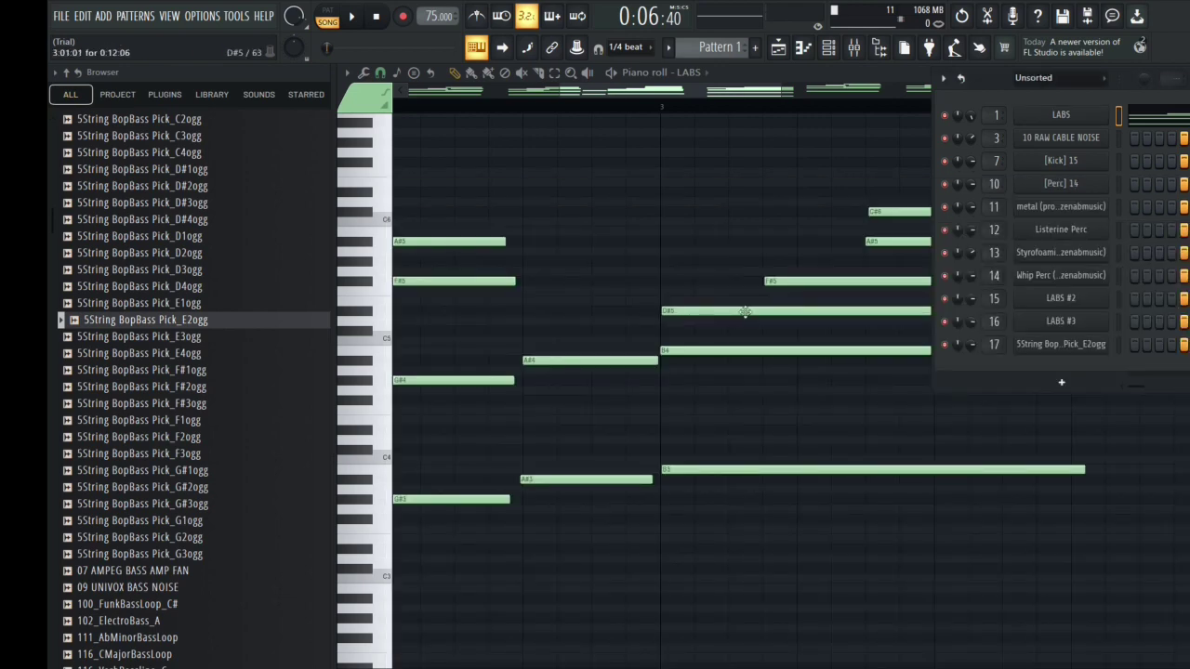
pyautogui.press('Escape')
# Play the opening chords of Pattern 1 from the start, pause, and check the mixer before returning to the notes.
pyautogui.hscroll(-5, 666, 539)
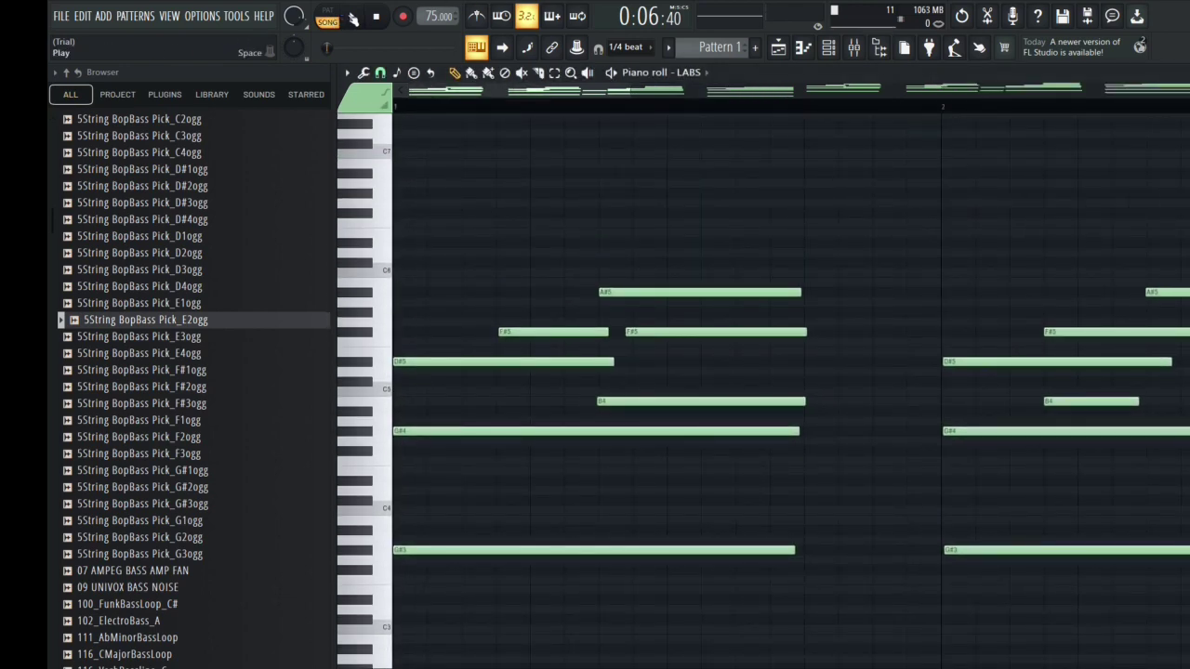
pyautogui.click(353, 16)
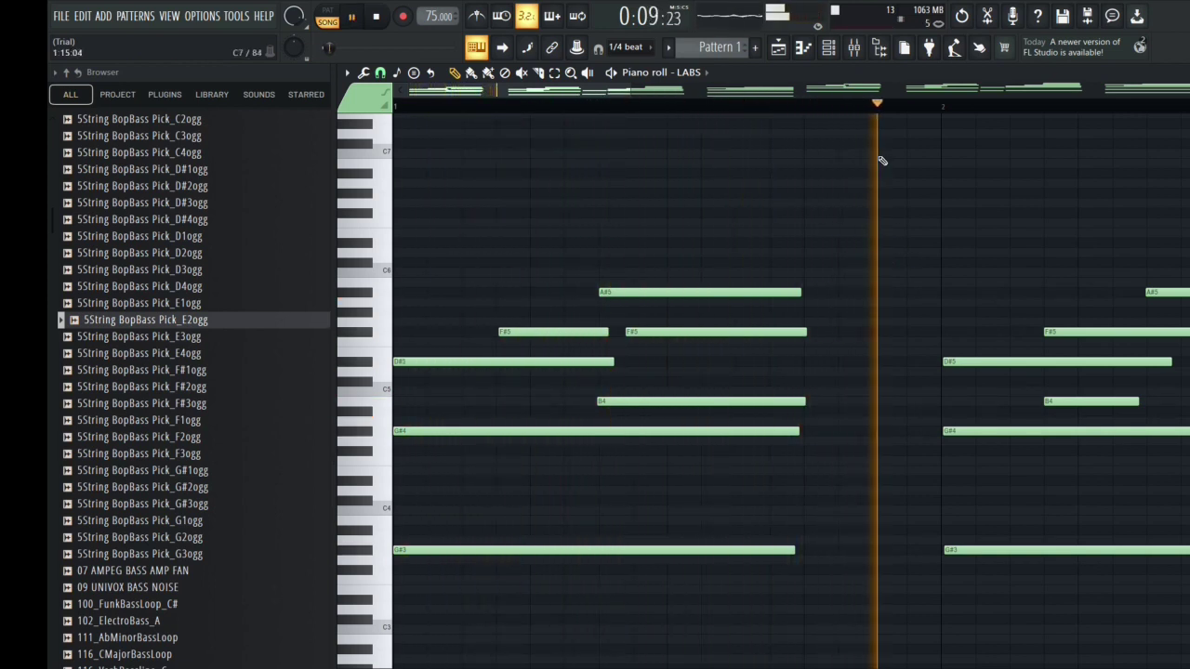
pyautogui.press('space')
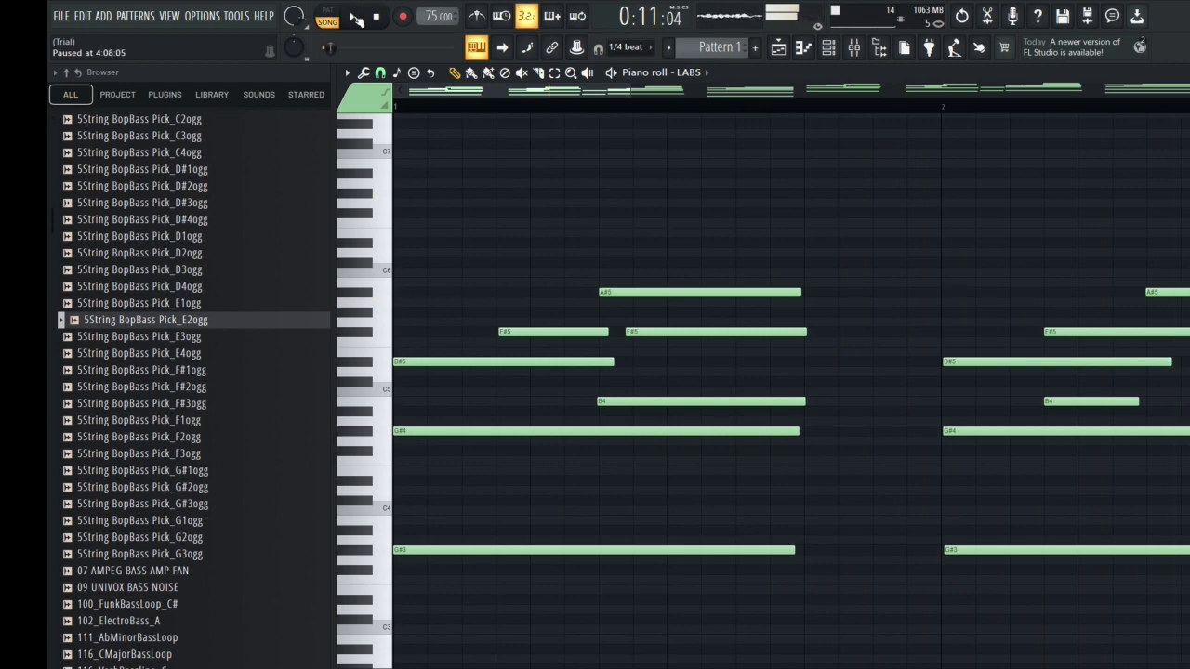
pyautogui.click(853, 47)
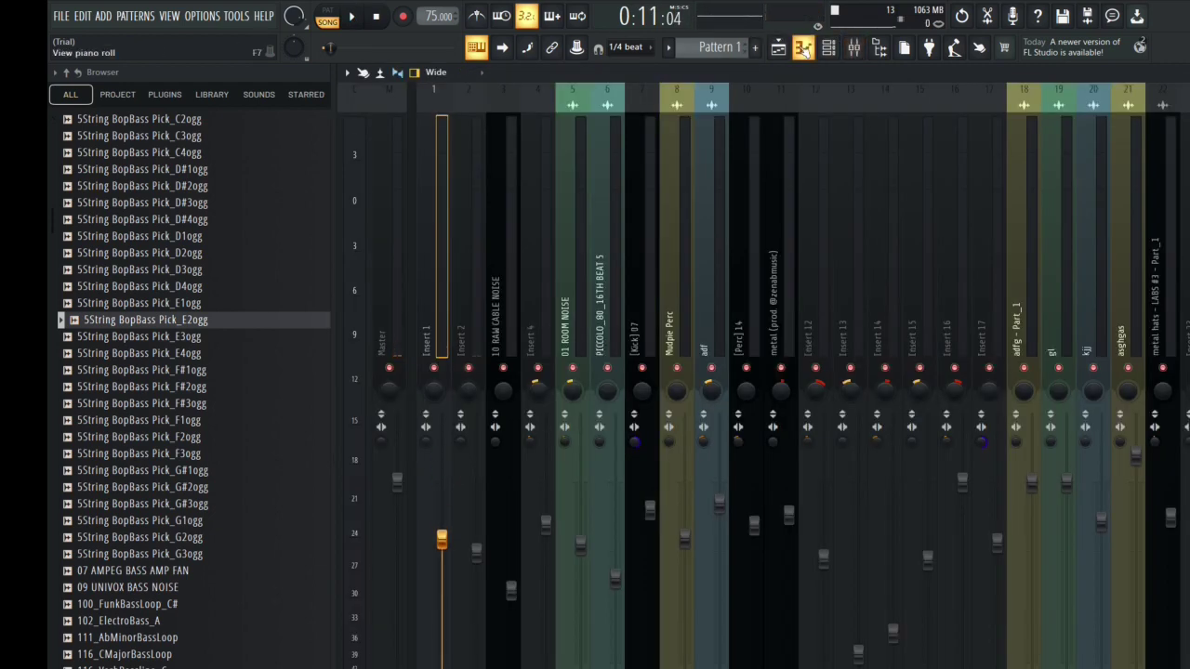
pyautogui.click(804, 49)
# Resume playback of Pattern 1, follow its chord notes up to bar 5 of the pattern, and pause.
pyautogui.click(351, 16)
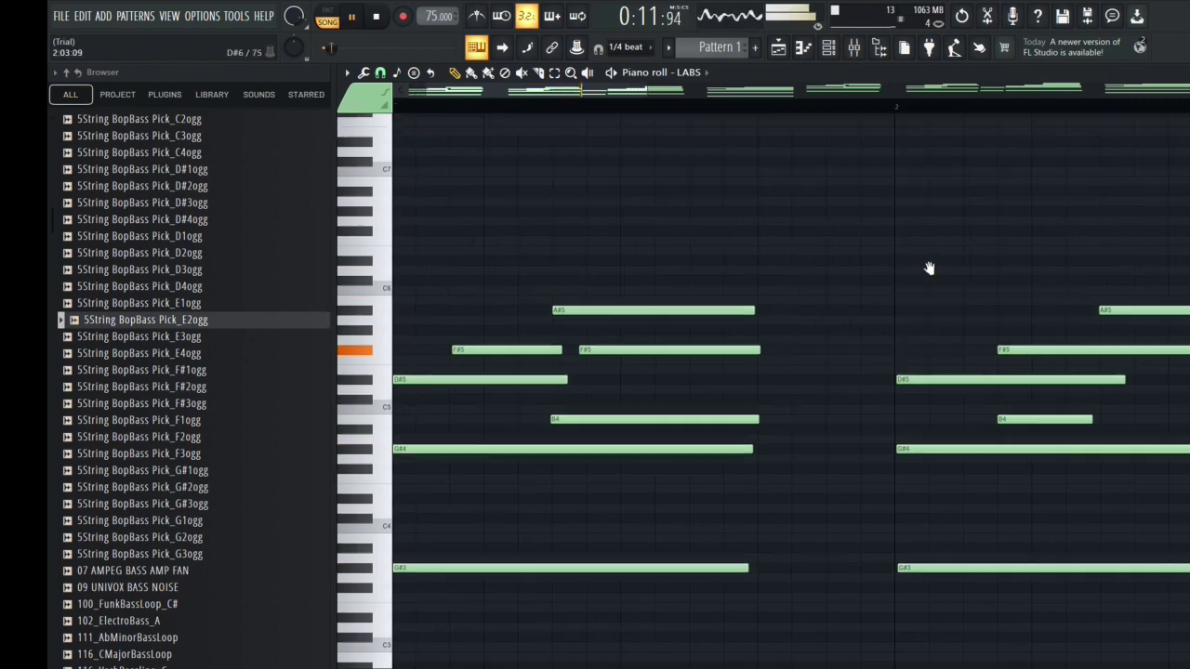
pyautogui.scroll(-2, 1069, 465)
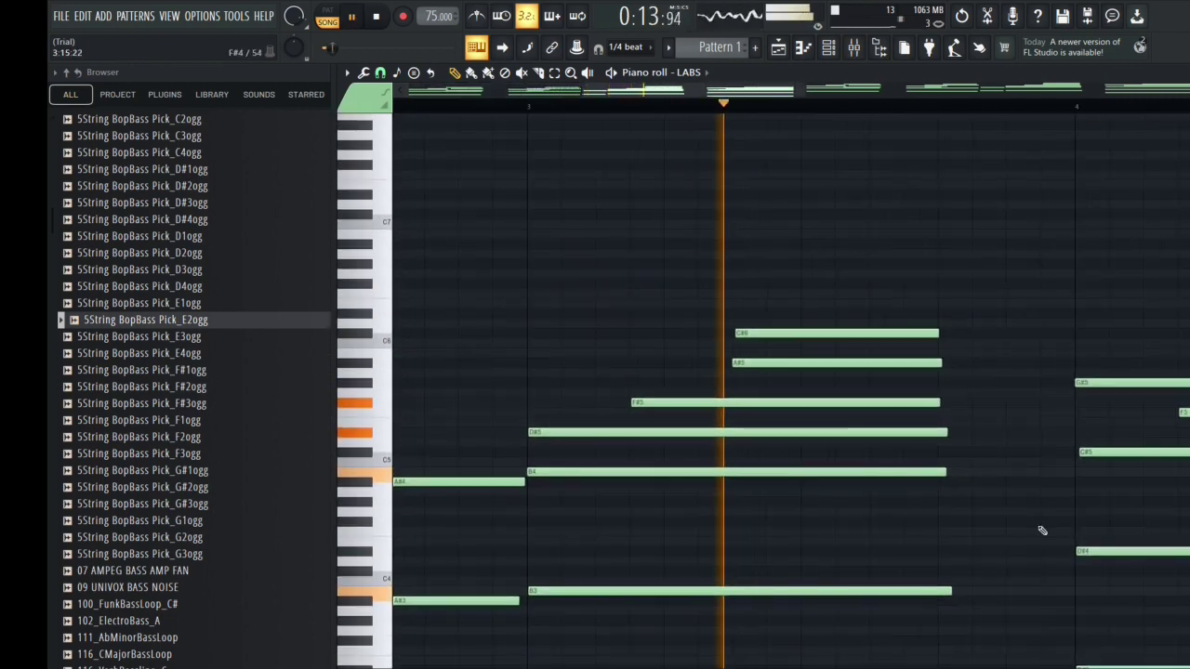
pyautogui.scroll(2, 768, 347)
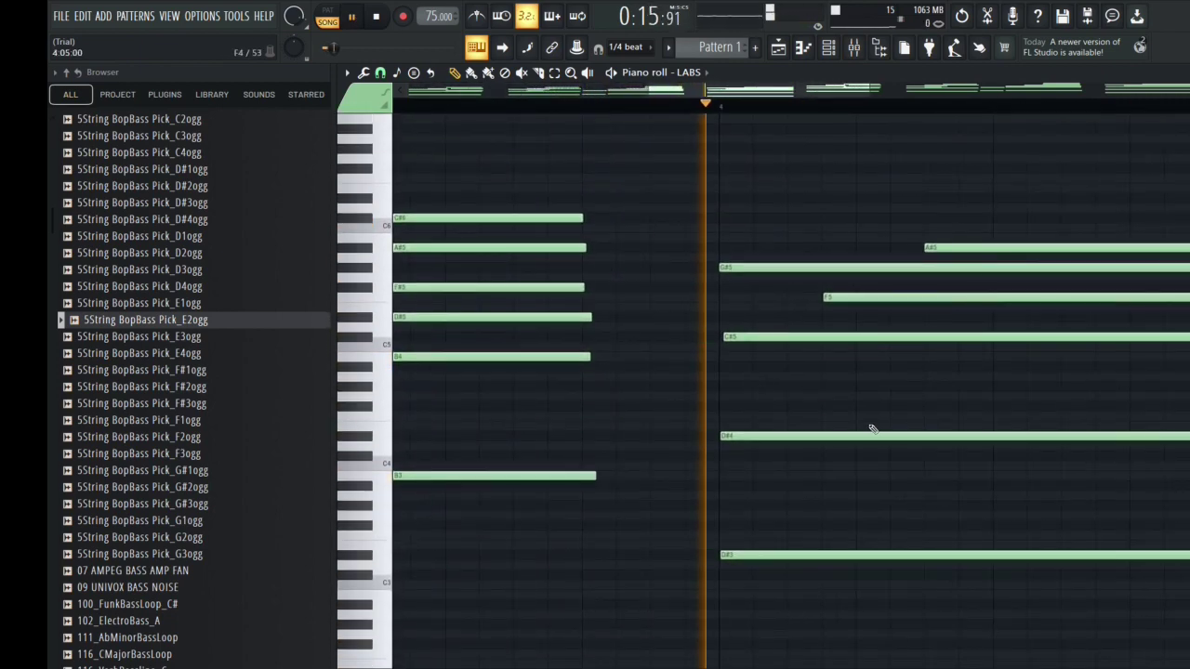
pyautogui.scroll(-3, 890, 393)
pyautogui.scroll(1, 889, 393)
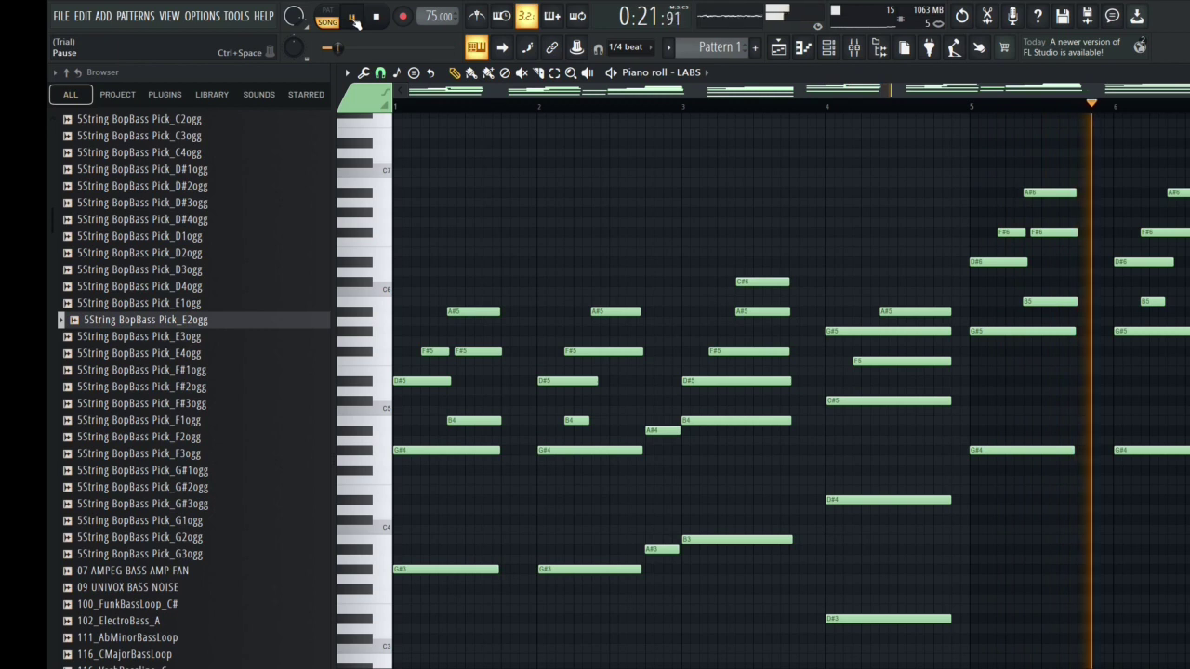
pyautogui.click(352, 17)
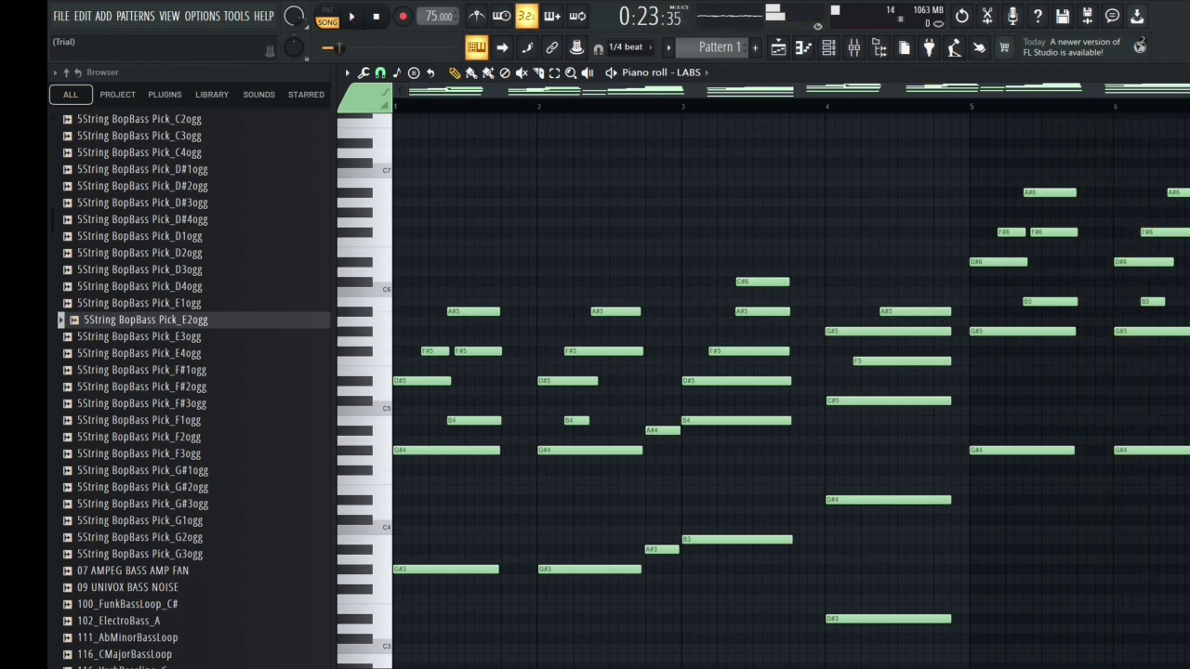
# Delete the Pattern 1 clip from Track 7 in the playlist and take the track off solo.
pyautogui.press('F9')
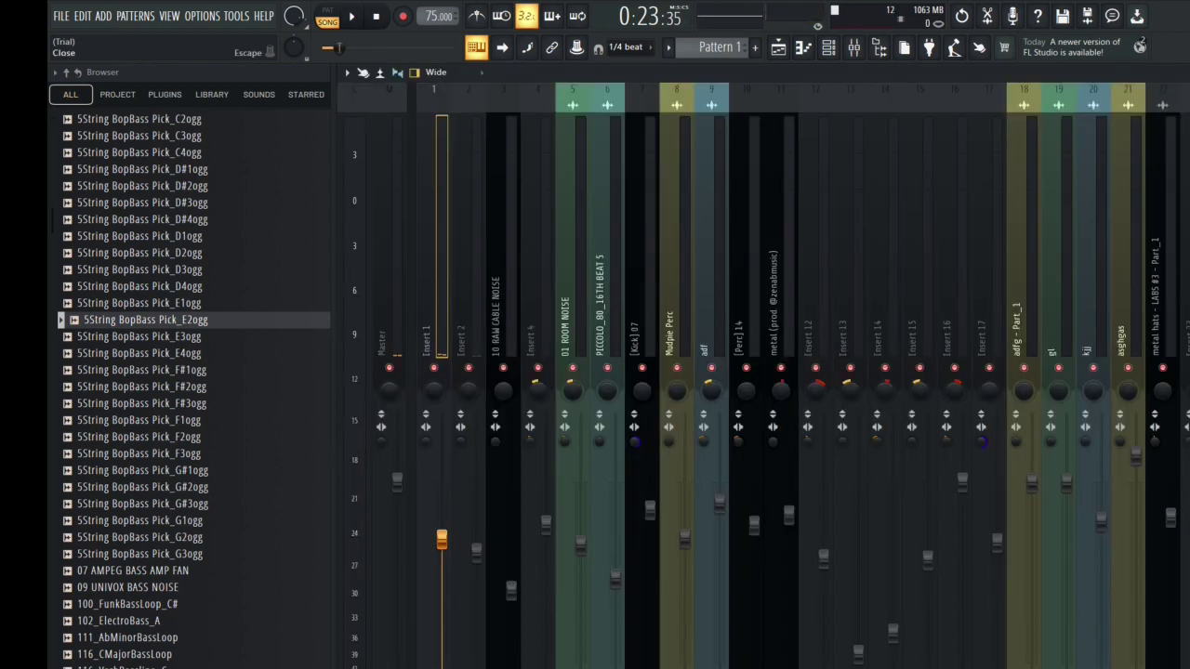
pyautogui.press('Escape')
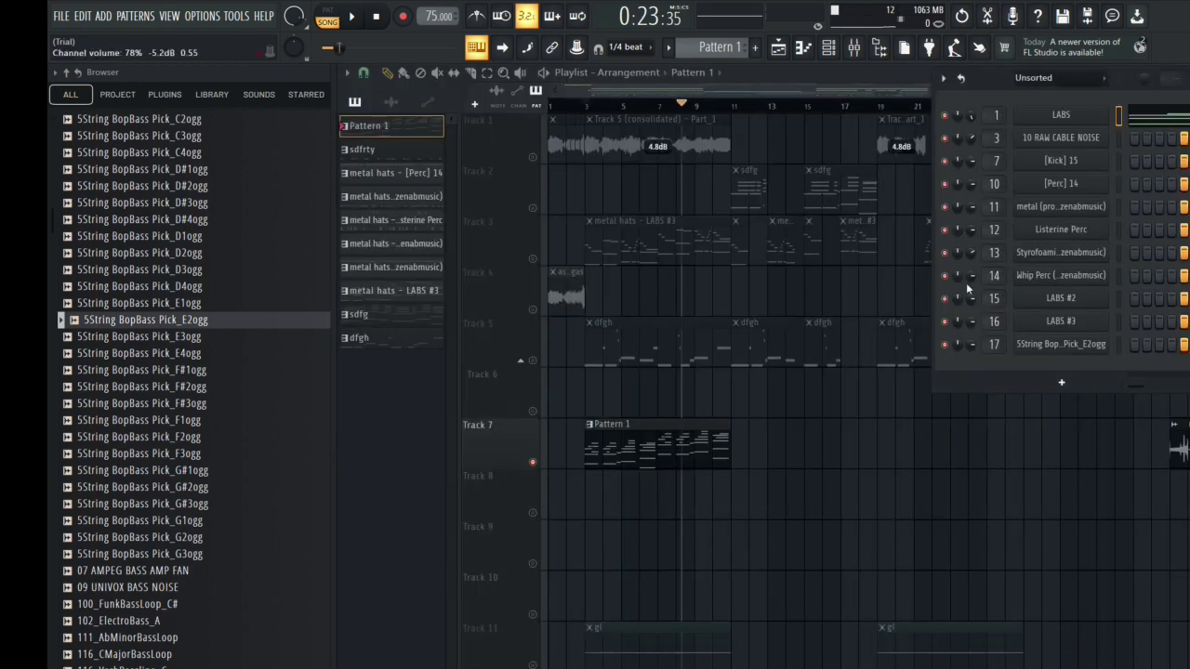
pyautogui.click(631, 457)
pyautogui.rightClick(685, 443)
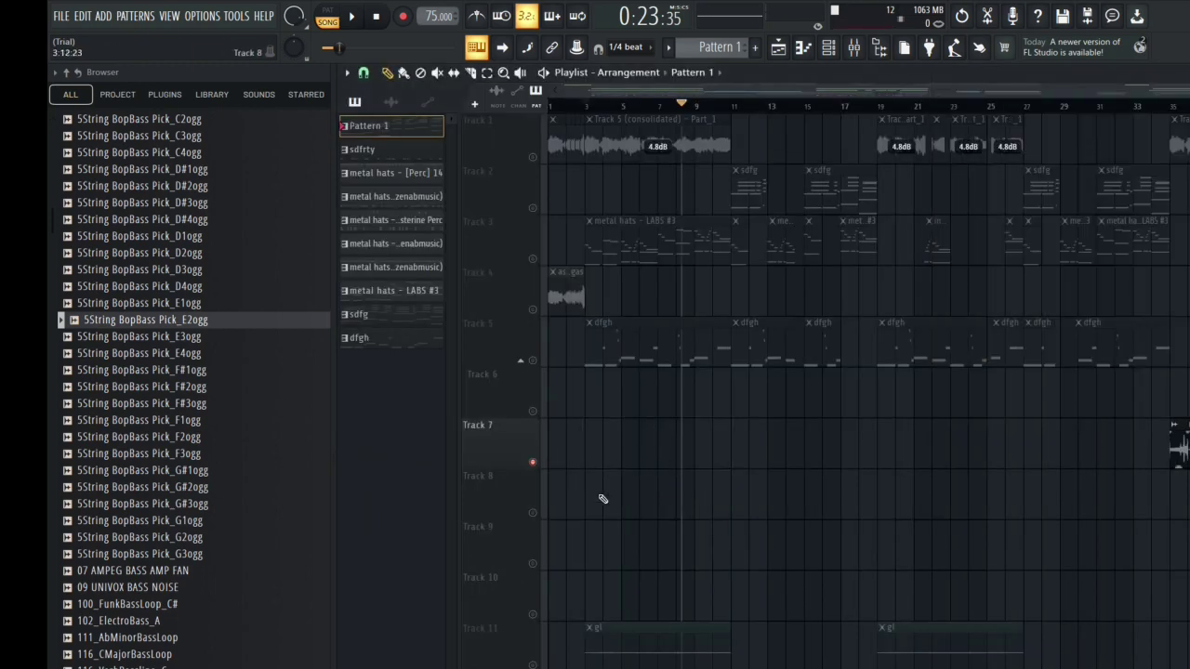
pyautogui.rightClick(533, 463)
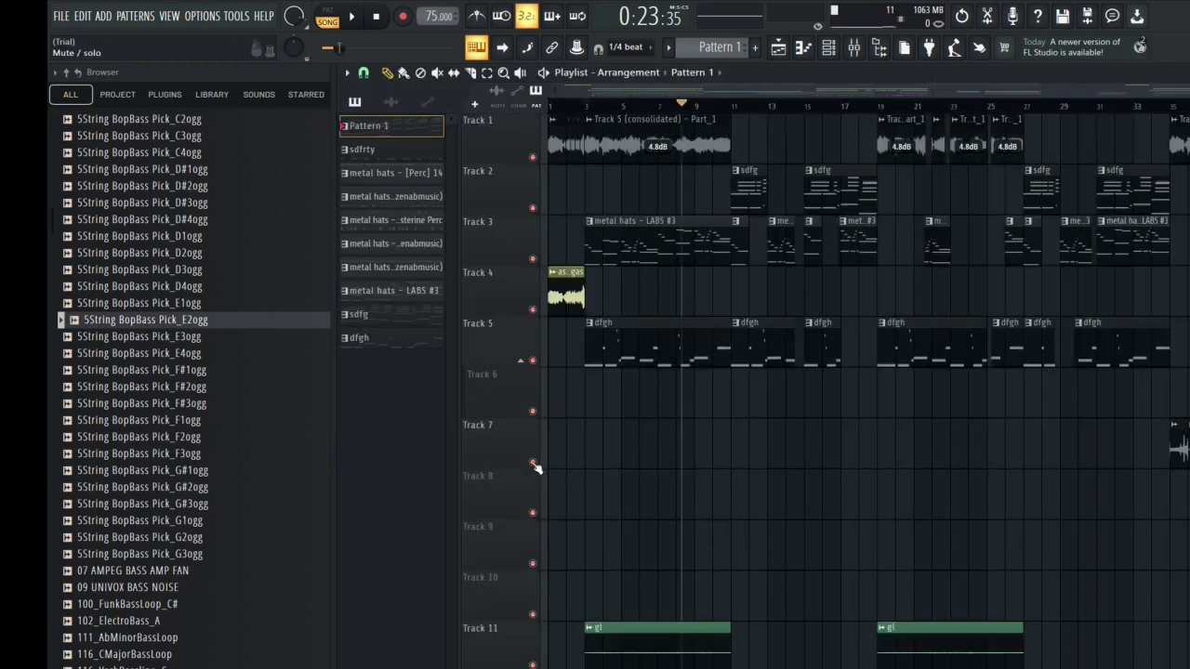
# Solo Track 1 and listen to its audio clip from bar 3, with the metronome on for part of the playback.
pyautogui.click(591, 109)
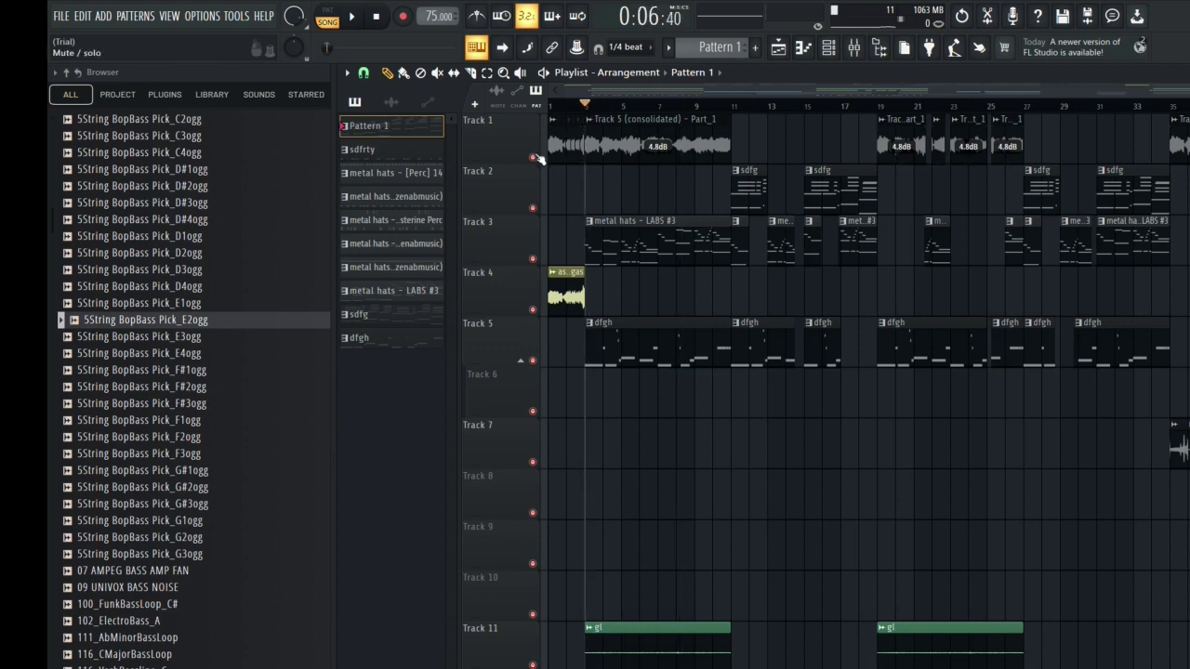
pyautogui.rightClick(534, 158)
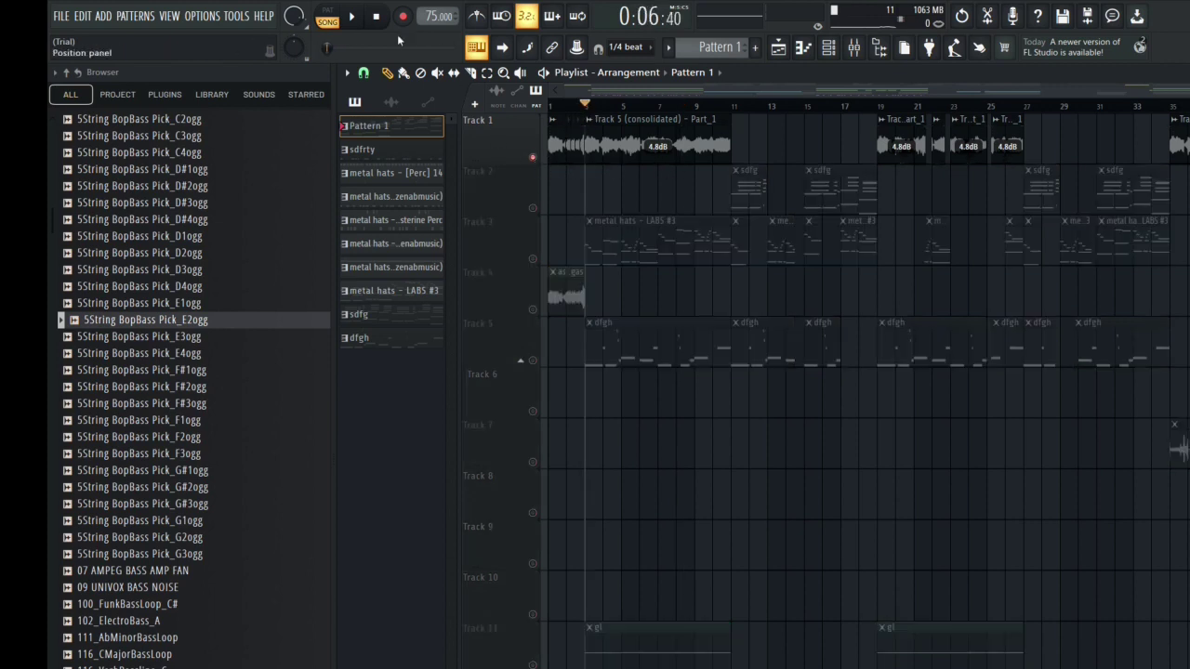
pyautogui.click(356, 17)
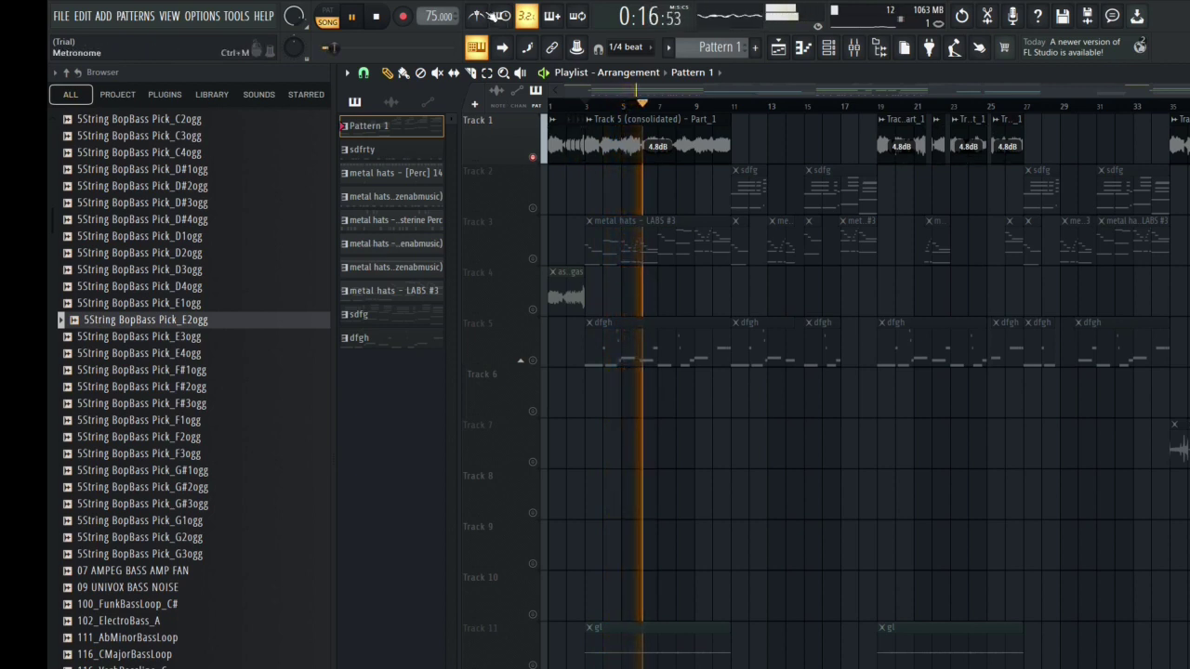
pyautogui.hotkey('ctrl', 'm')
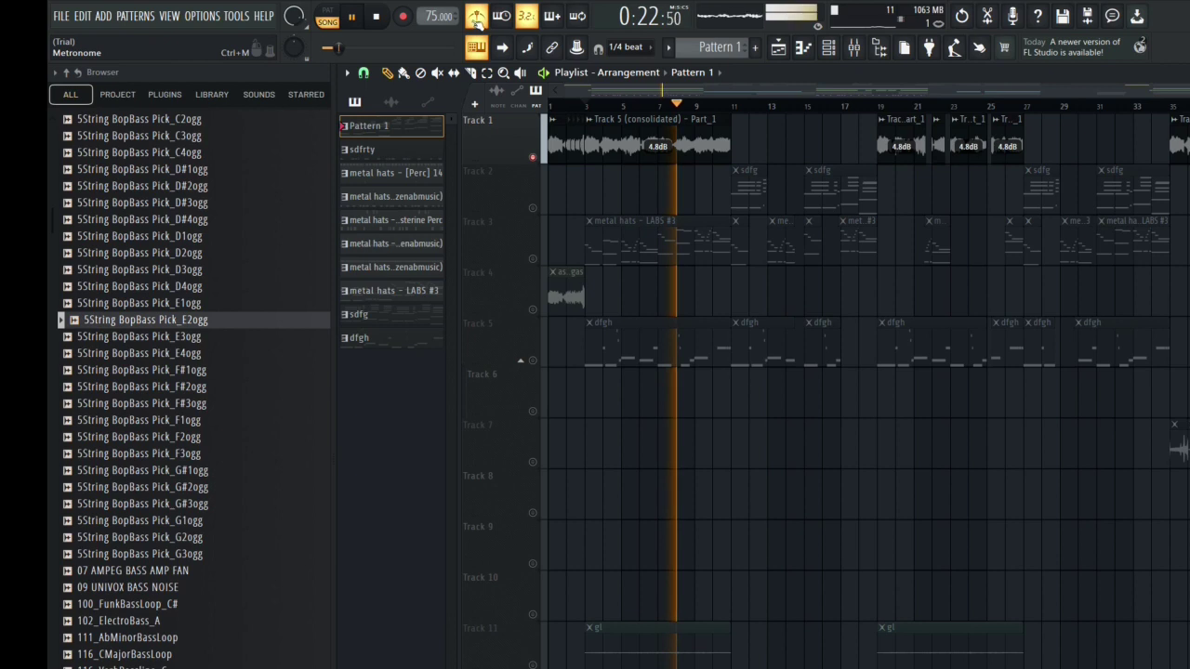
pyautogui.click(473, 23)
pyautogui.press('space')
# Unmute Track 3 alongside the soloed Track 1.
pyautogui.click(535, 257)
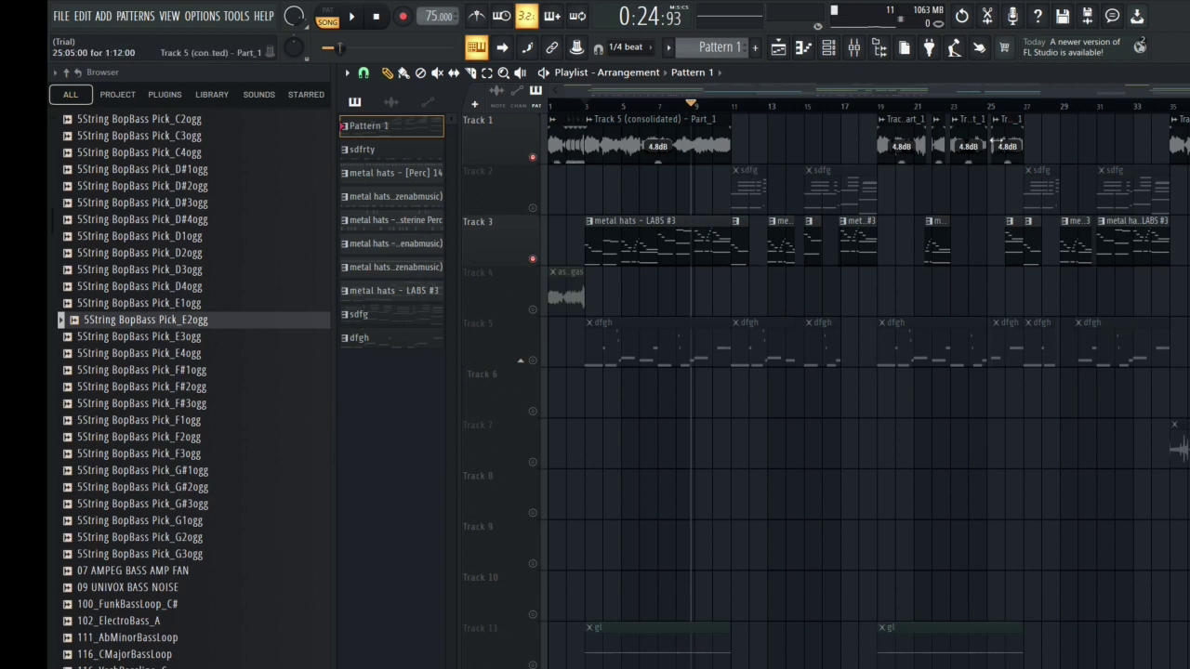
pyautogui.hscroll(5, 845, 454)
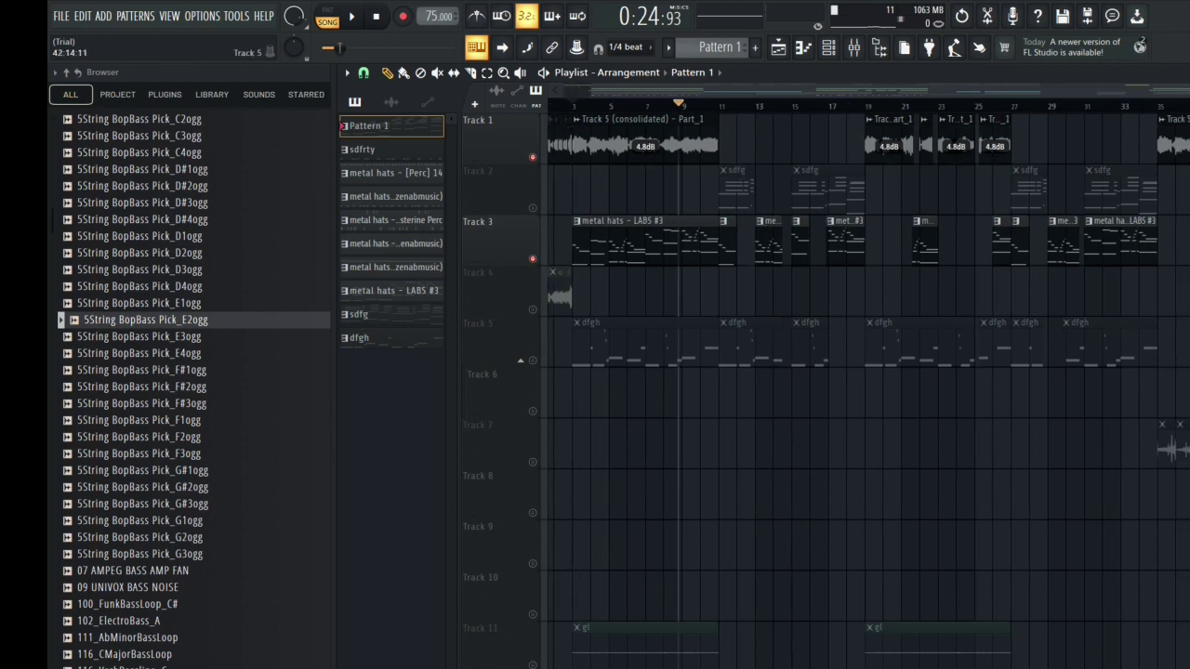
pyautogui.hscroll(-5, 845, 455)
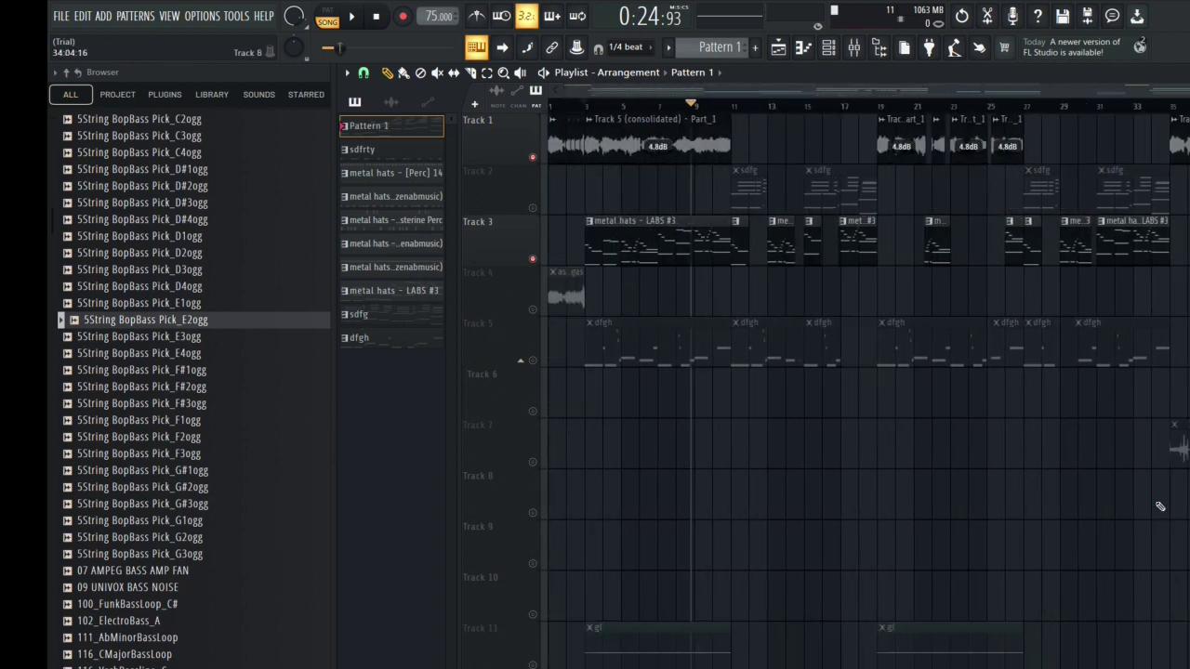
# Solo Track 2 and play its sdfg clips from bar 11, undoing the last clip resize.
pyautogui.click(734, 107)
pyautogui.rightClick(534, 210)
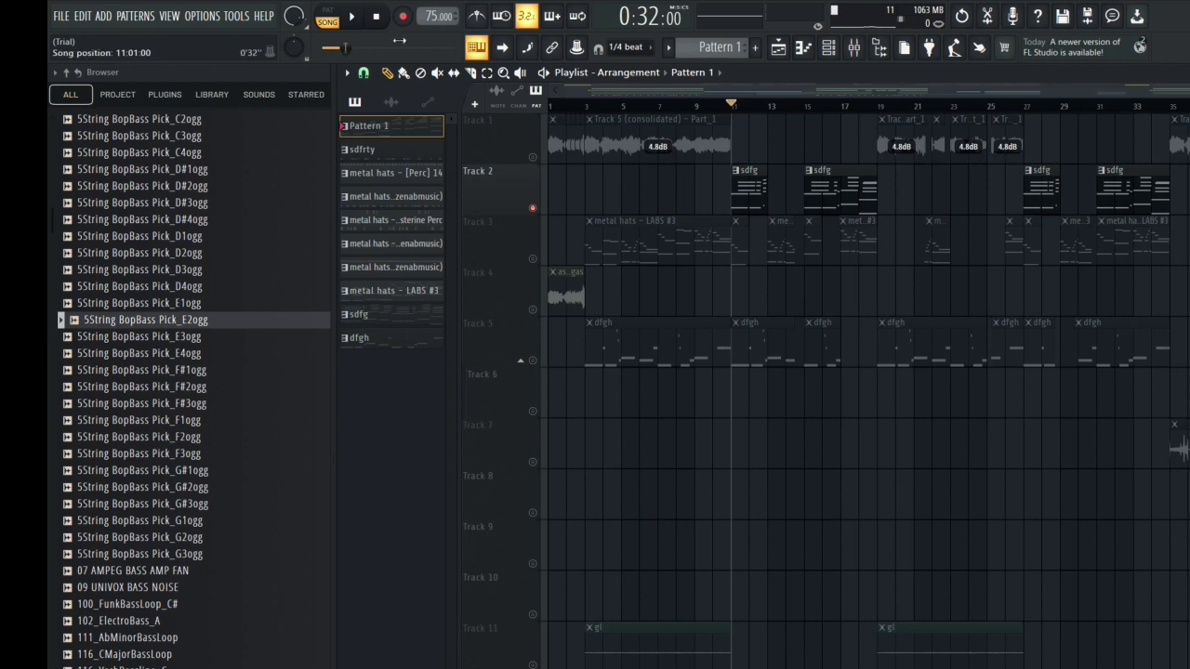
pyautogui.press('space')
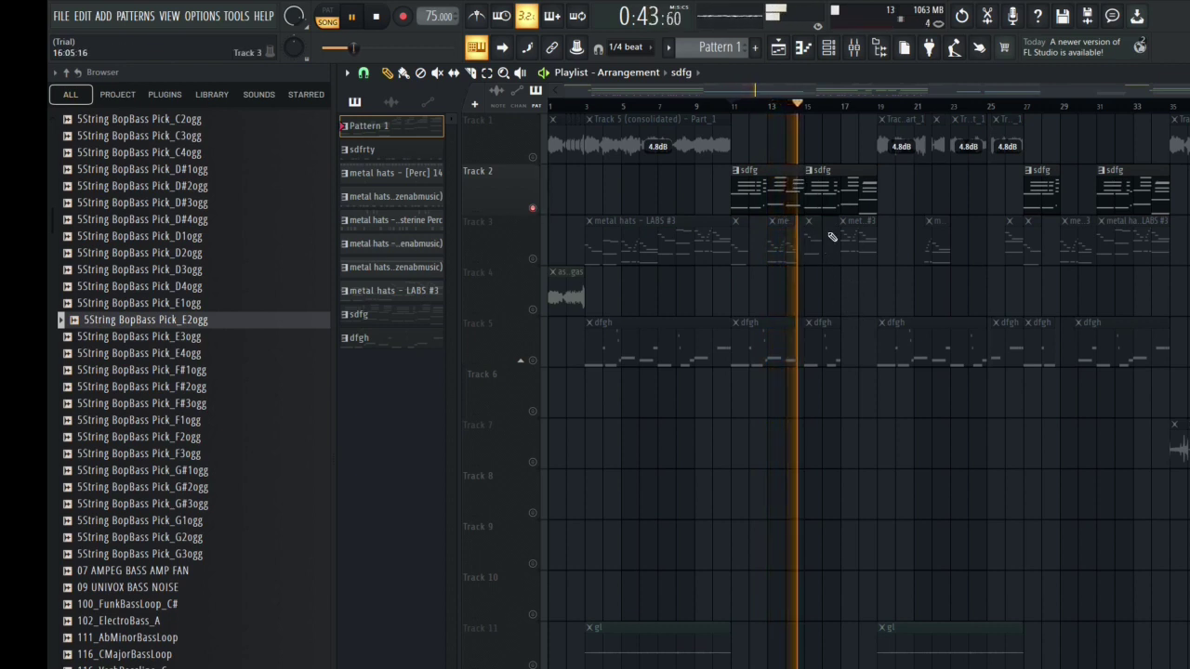
pyautogui.hotkey('ctrl', 'z')
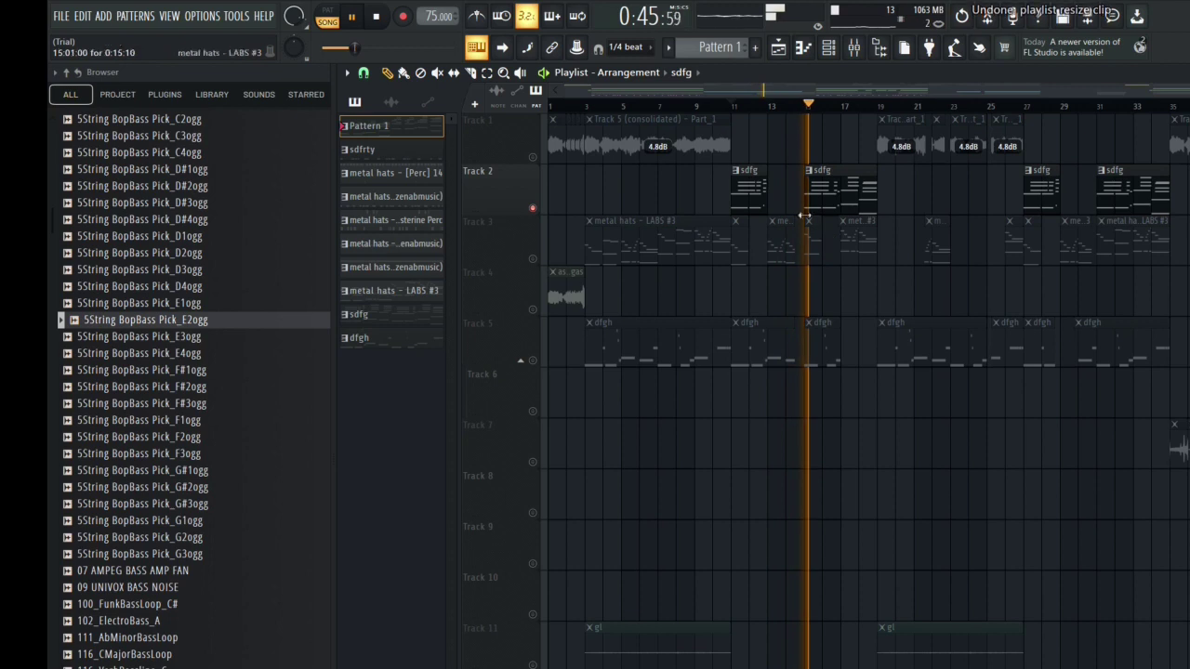
# Stop playback, solo Track 3 and set the play position to bar 3.
pyautogui.press('space')
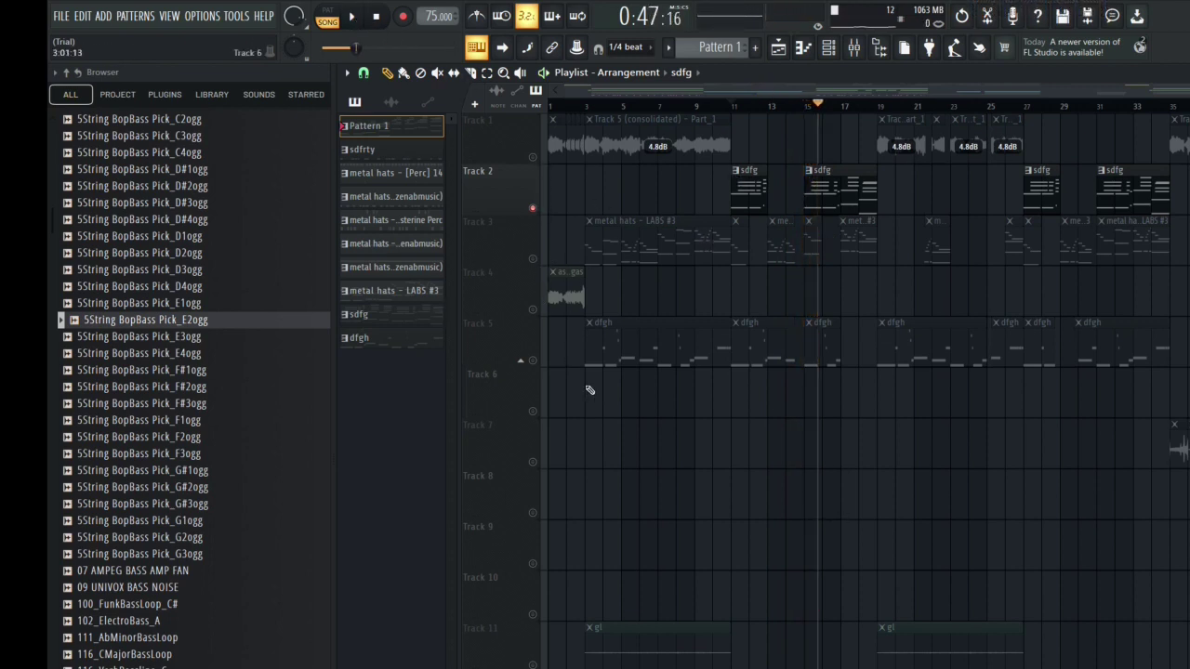
pyautogui.rightClick(535, 259)
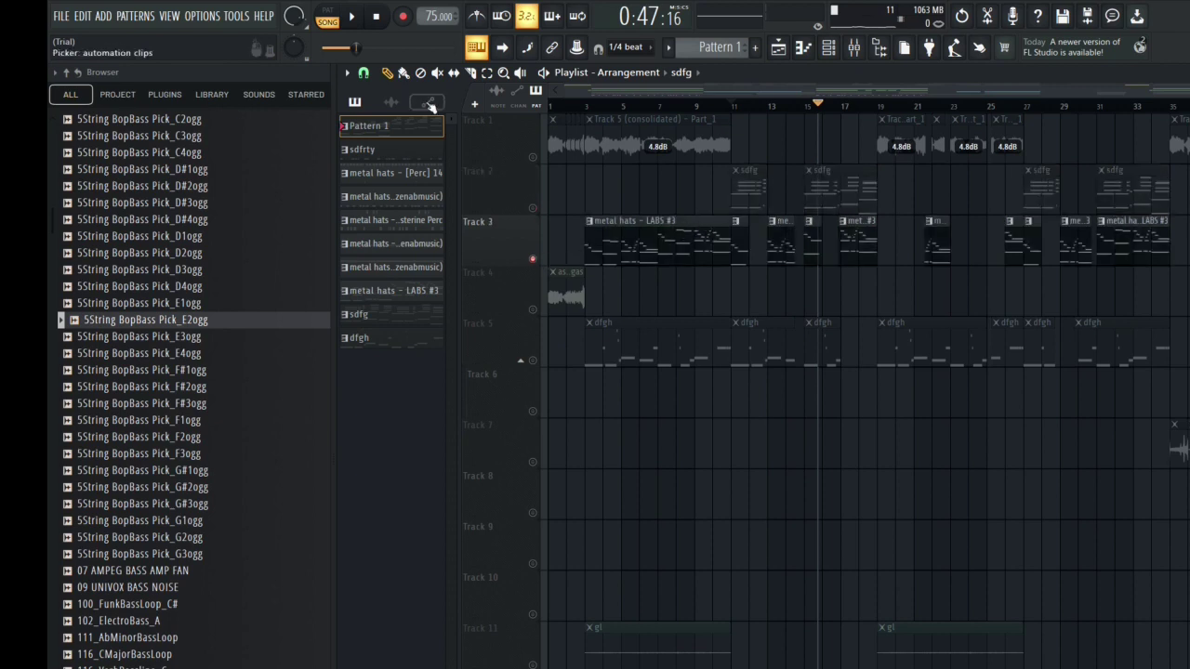
pyautogui.click(588, 110)
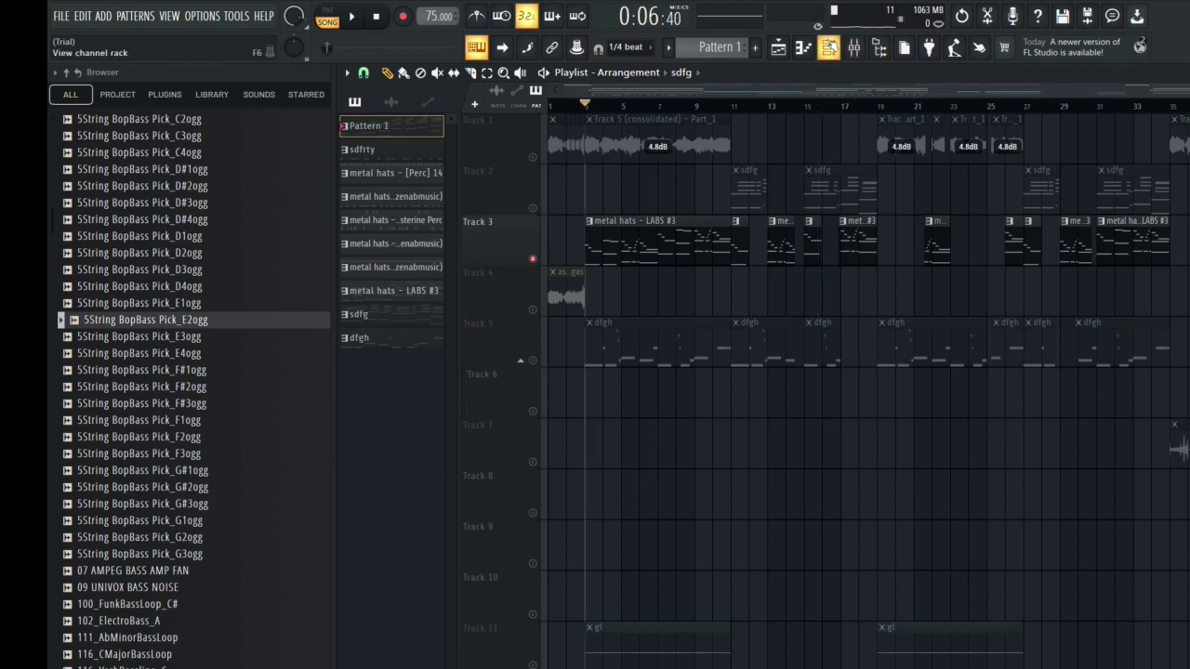
# Open the LABS #3 instrument from the channel rack to view its preset, and close the plugin window.
pyautogui.click(828, 47)
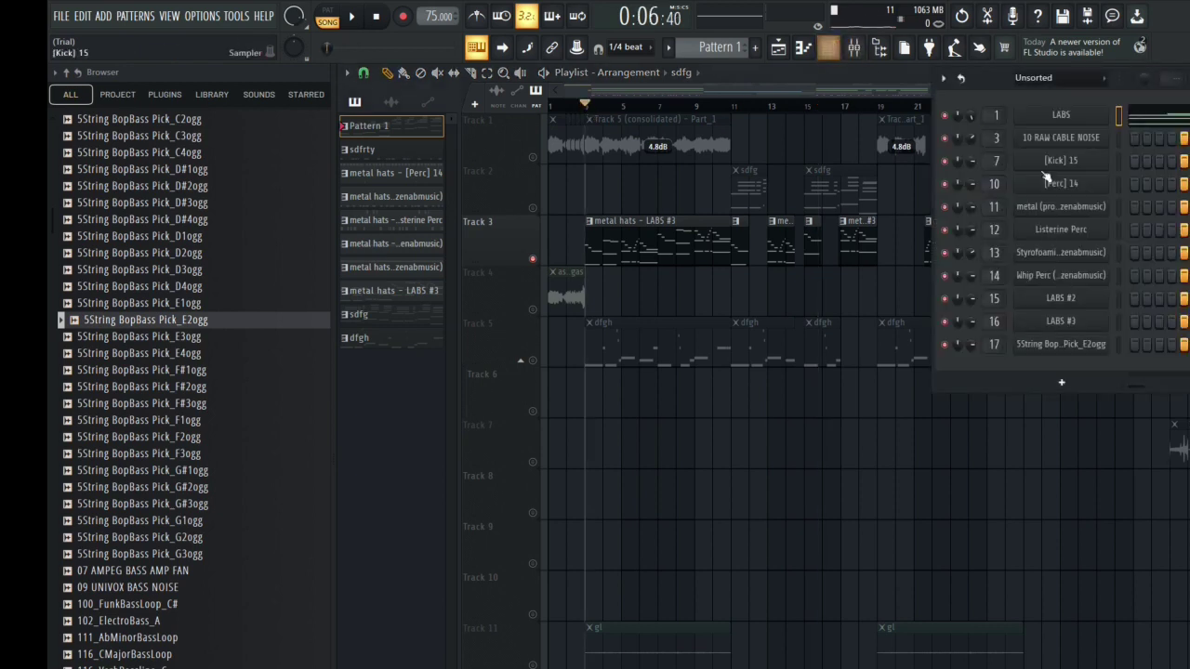
pyautogui.click(1065, 325)
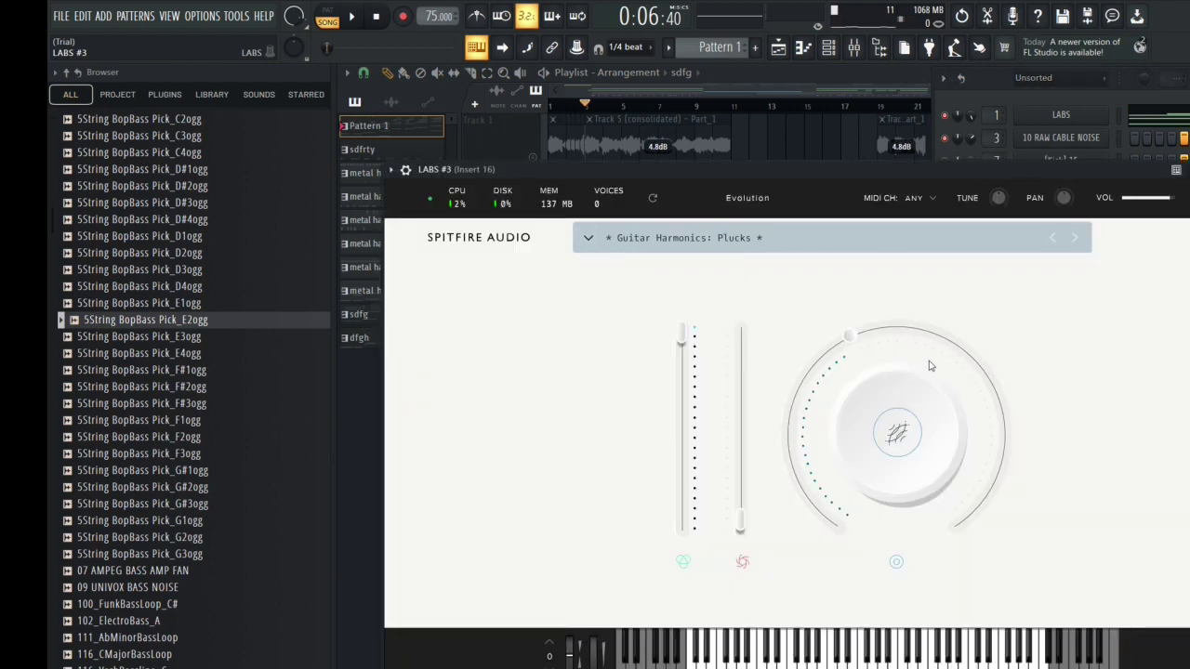
pyautogui.press('Escape')
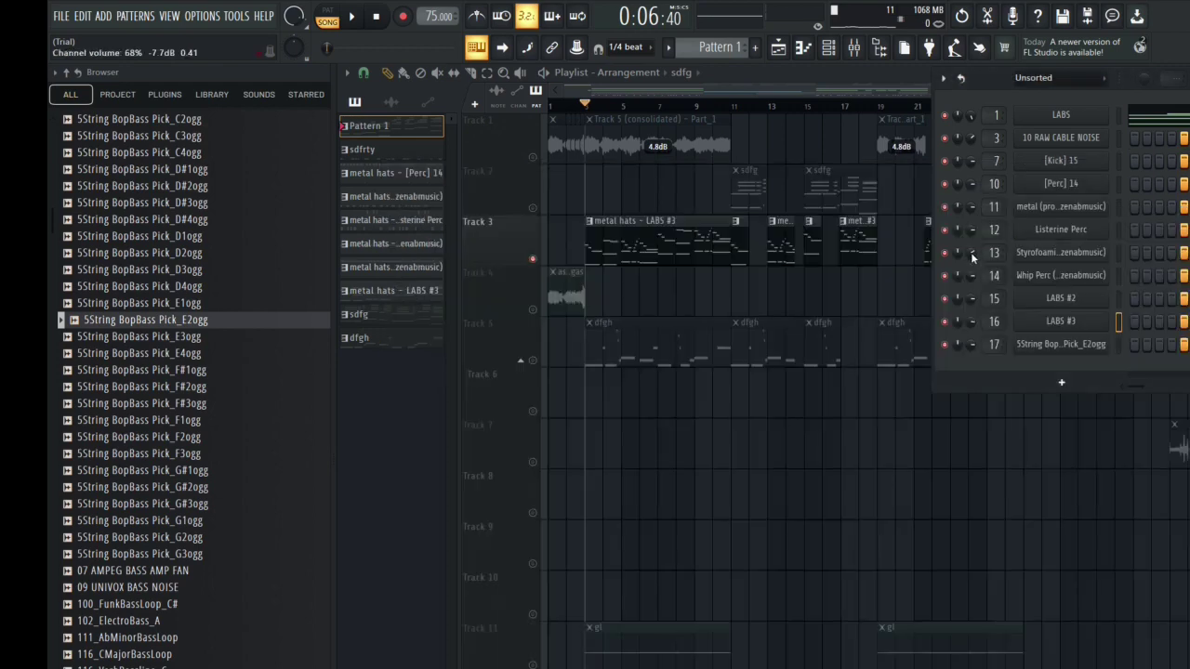
# Play the soloed Track 3 from bar 3 with the channel rack hidden, checking the OBS window twice, and stop playback.
pyautogui.click(357, 16)
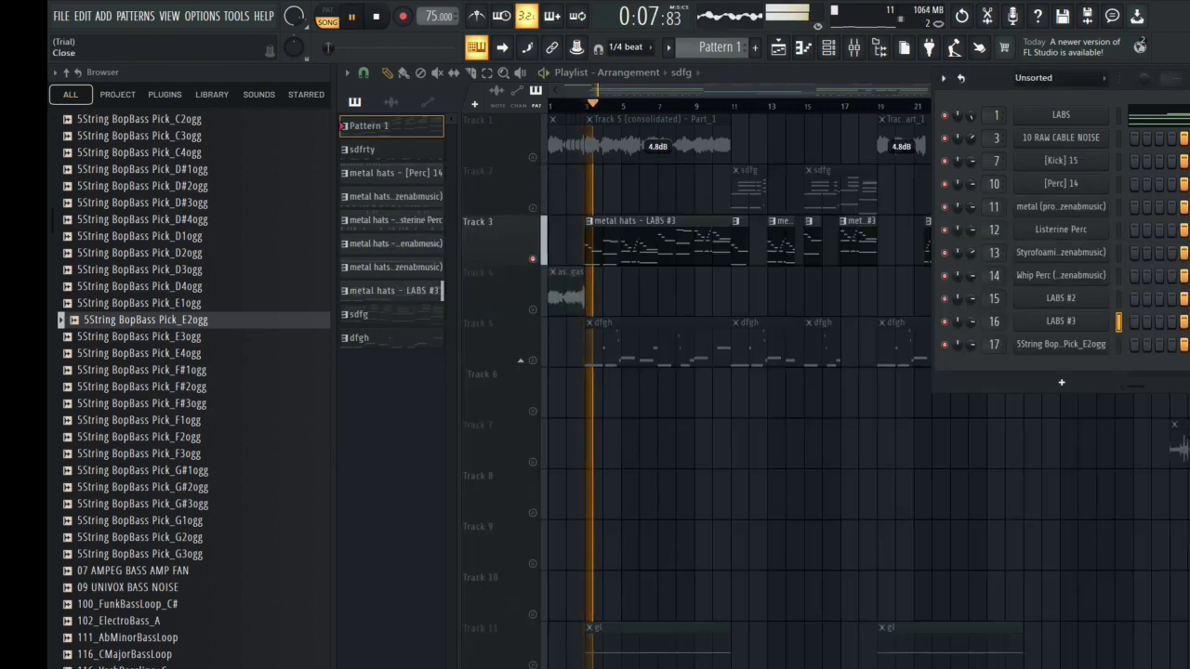
pyautogui.press('F6')
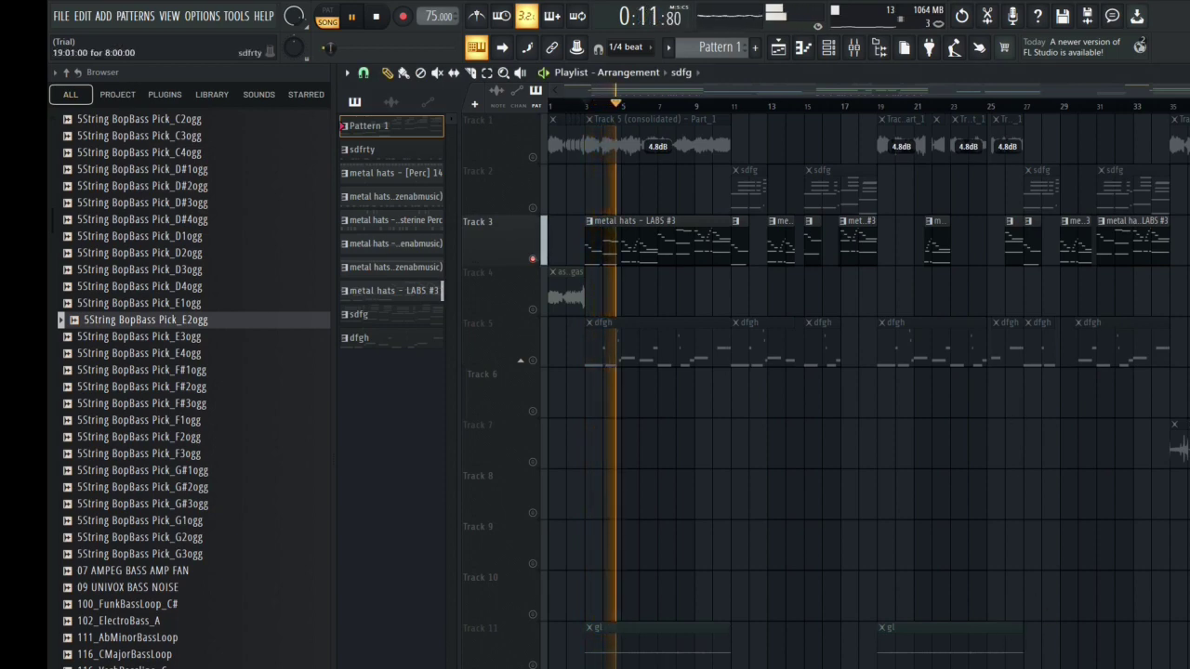
pyautogui.hotkey('alt', 'Tab')
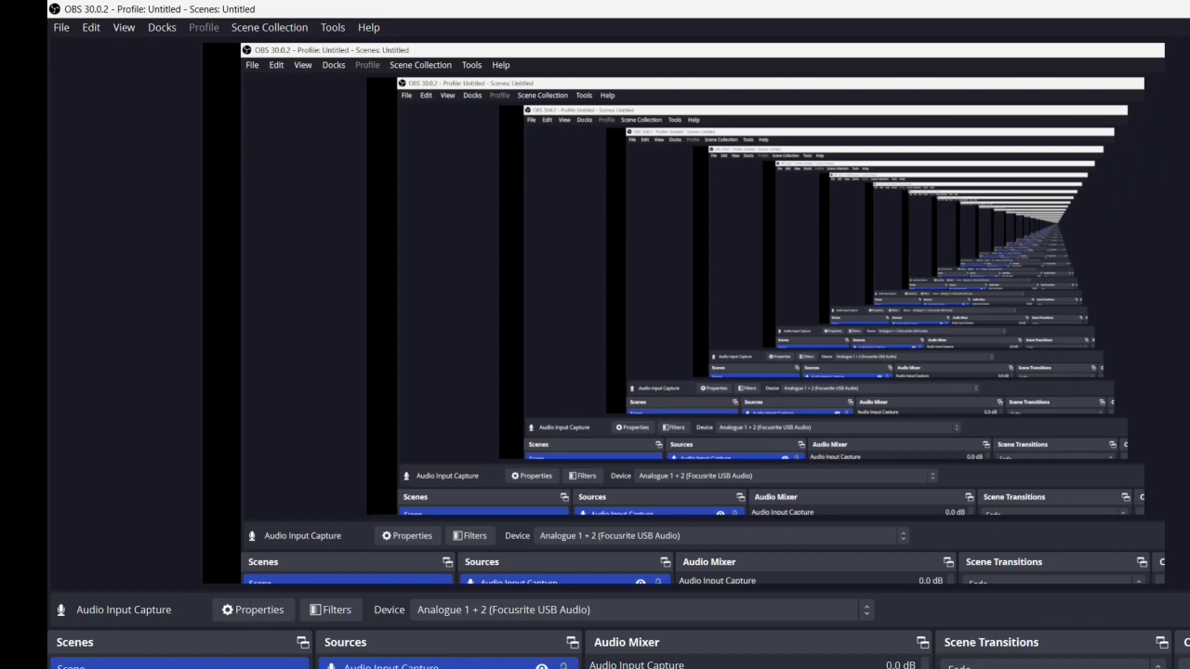
pyautogui.hotkey('alt', 'Tab')
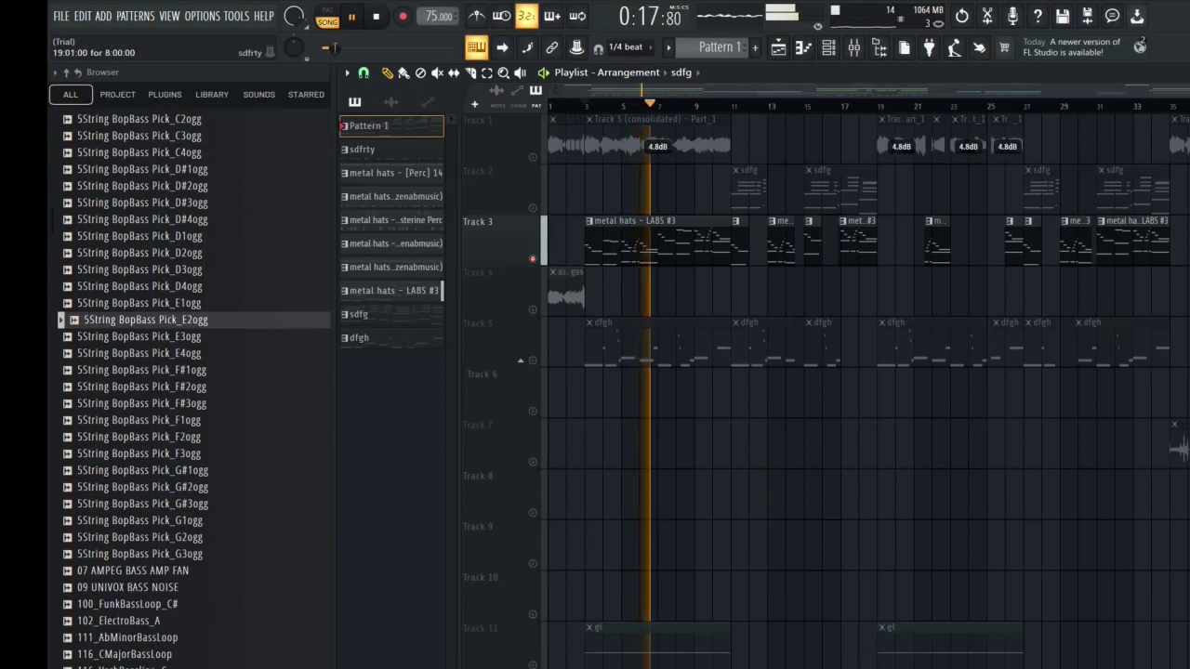
pyautogui.hotkey('alt', 'Tab')
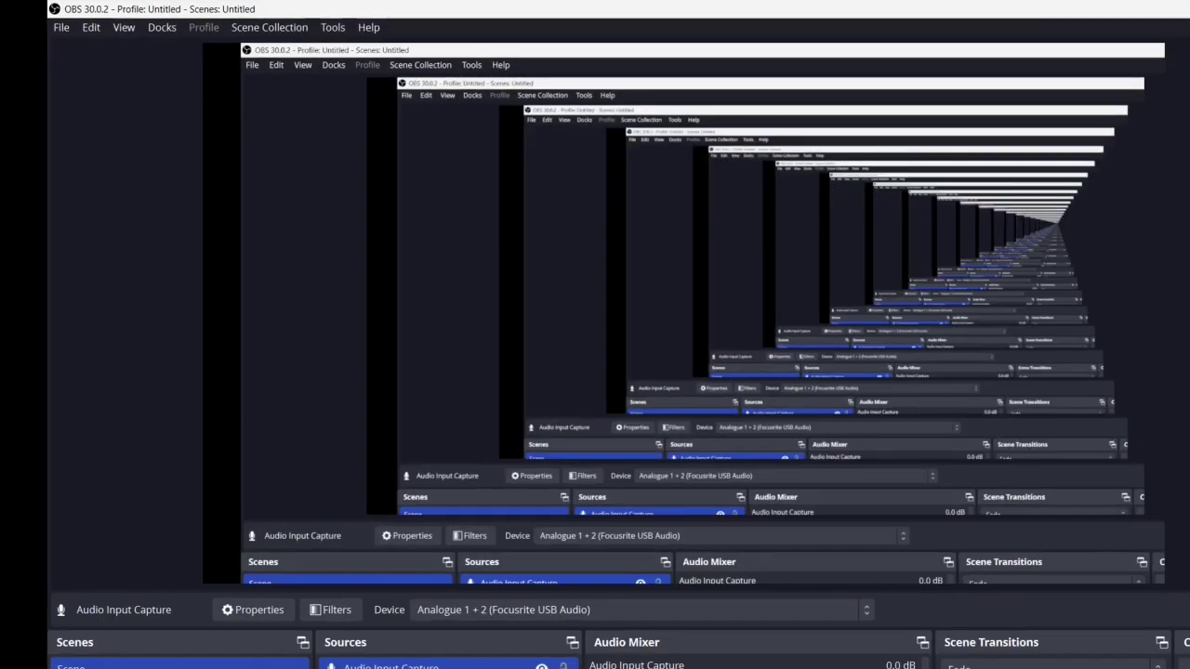
pyautogui.hotkey('alt', 'Tab')
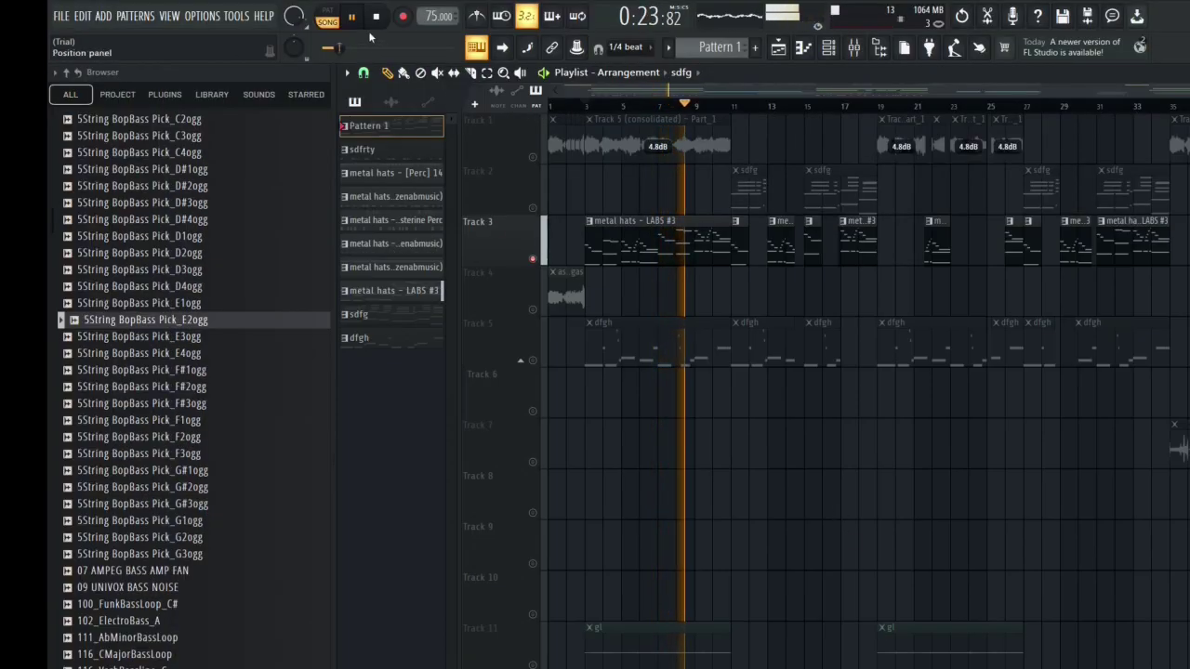
pyautogui.press('space')
# Solo Track 5 and listen to its dfgh clip from bar 3.
pyautogui.click(528, 360)
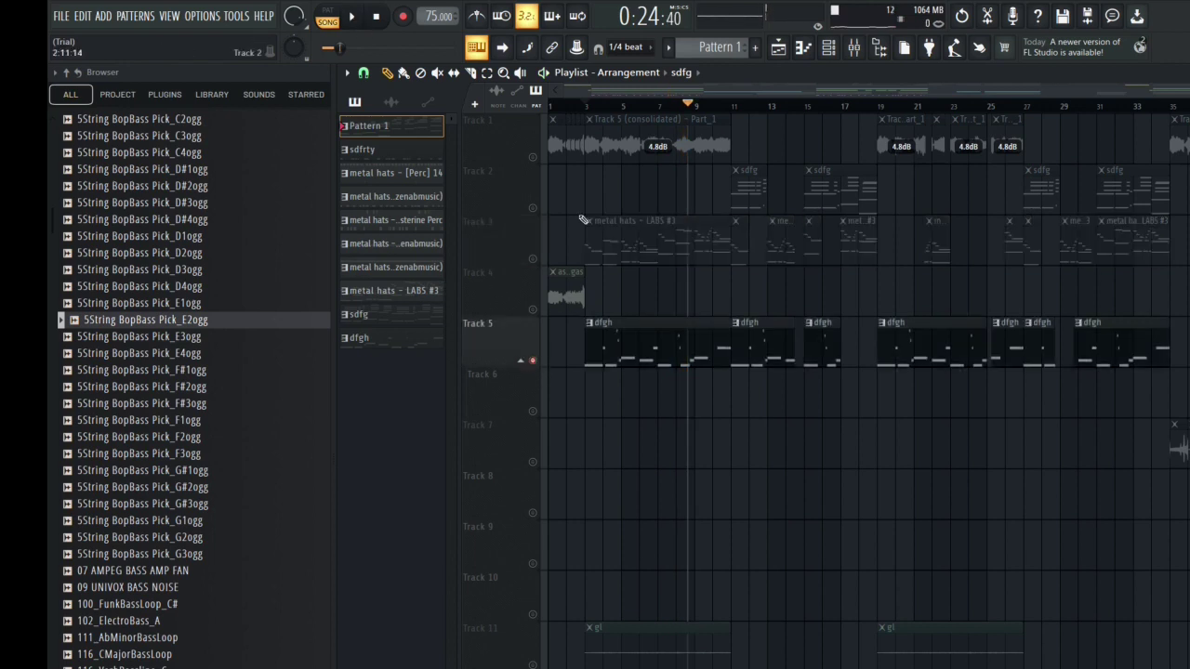
pyautogui.moveTo(590, 106); pyautogui.dragTo(586, 107)
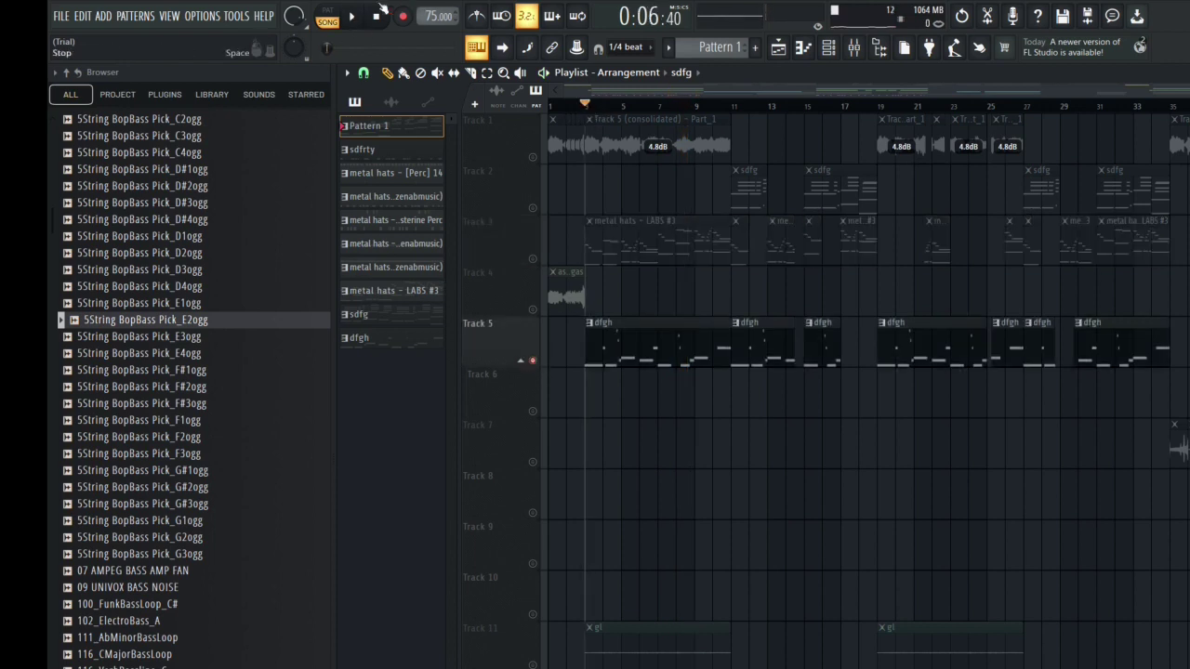
pyautogui.press('space')
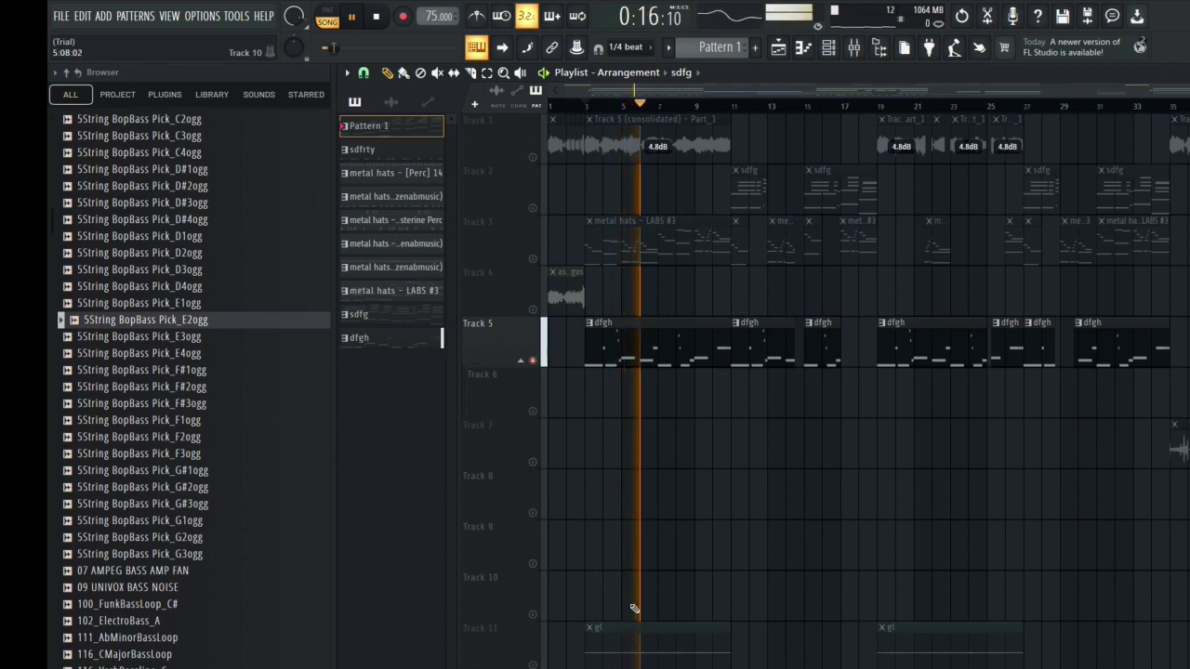
pyautogui.press('space')
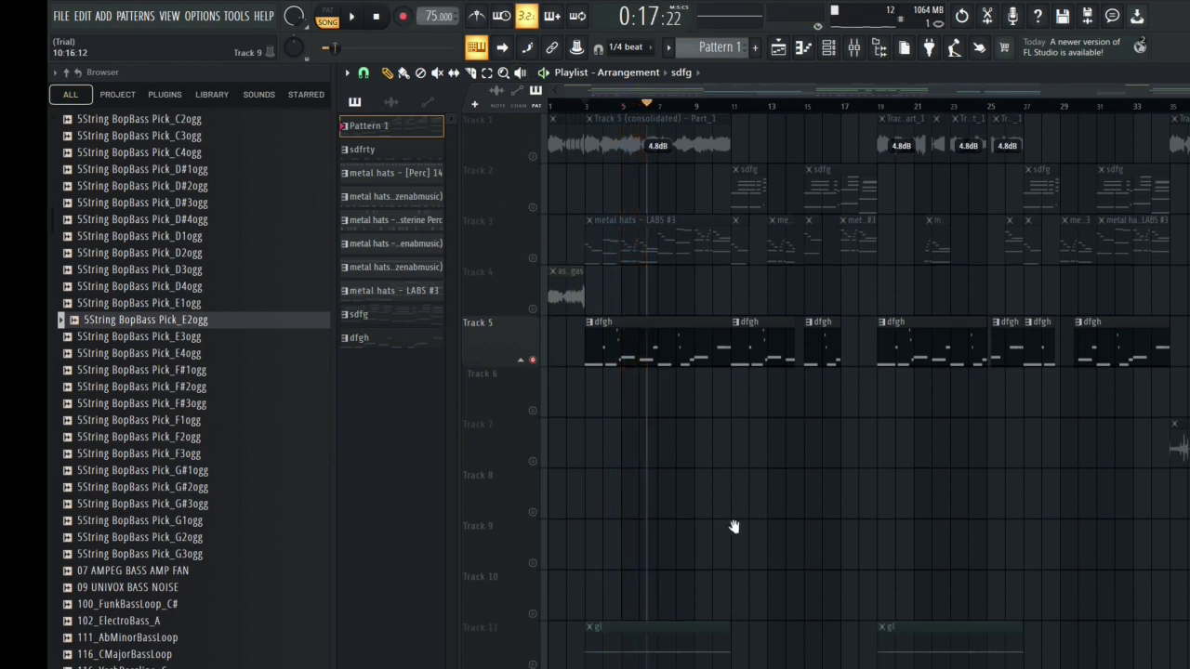
# Solo Track 11 and briefly play its gl clip from bar 3.
pyautogui.scroll(-4, 730, 532)
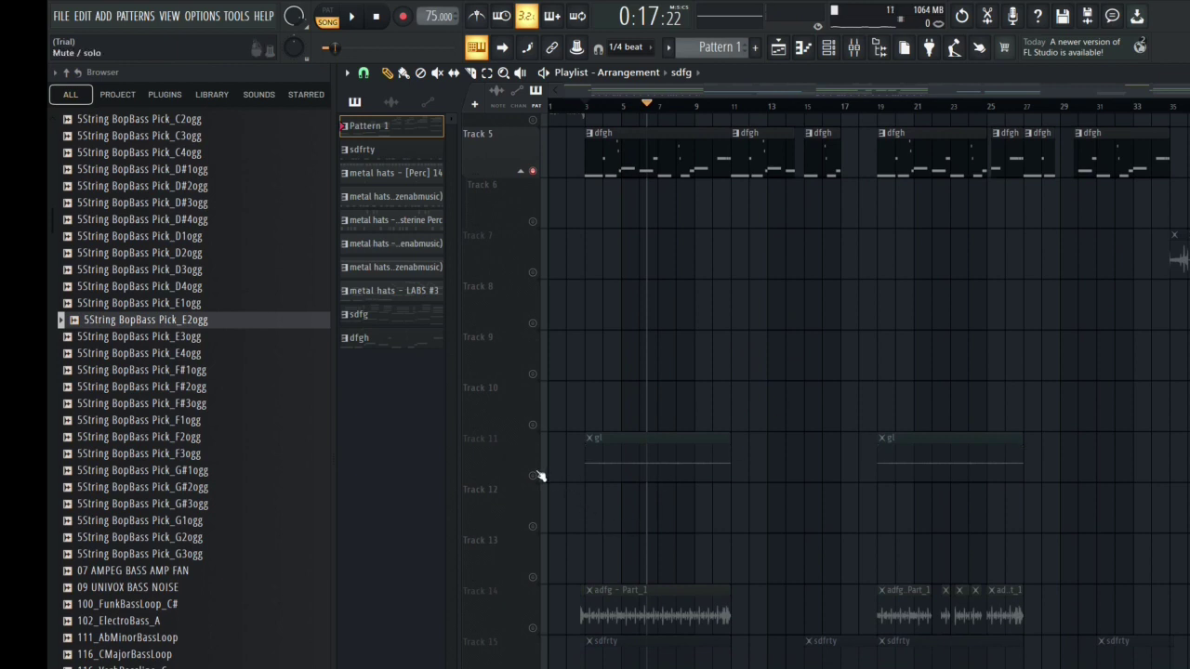
pyautogui.keyDown('ctrl'); pyautogui.click(532, 475); pyautogui.keyUp('ctrl')
pyautogui.moveTo(590, 108); pyautogui.dragTo(587, 104)
pyautogui.click(365, 16)
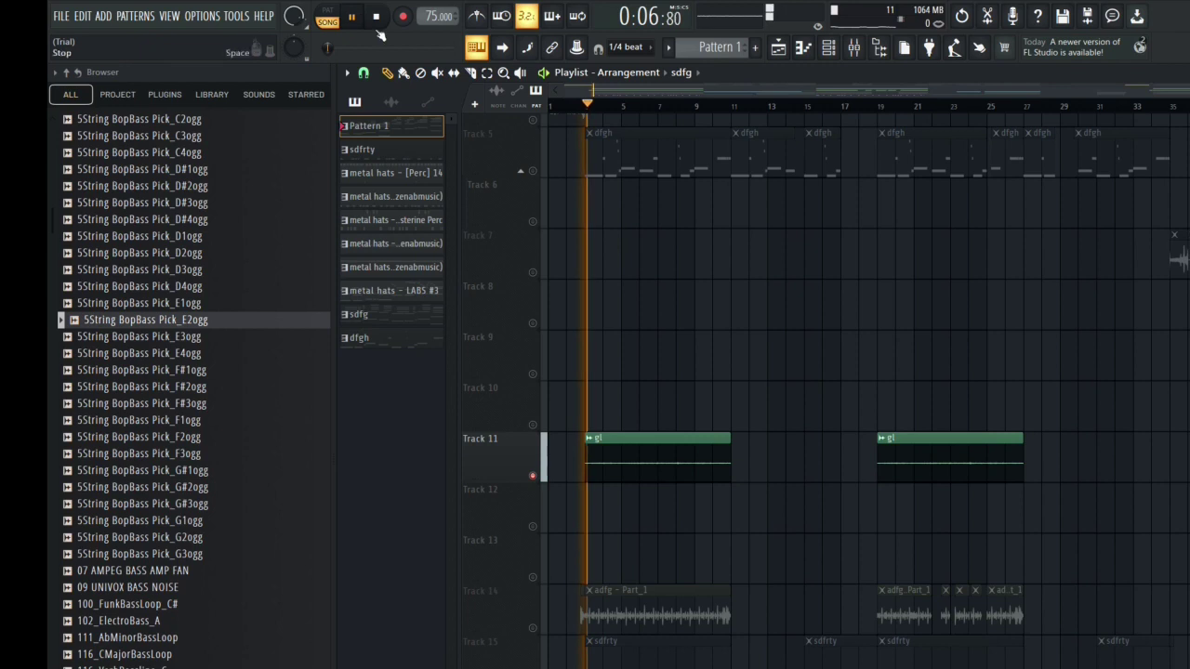
pyautogui.click(353, 18)
# Solo Track 14 and start playing its adfg - Part_1 clip from bar 3.
pyautogui.scroll(-2, 676, 505)
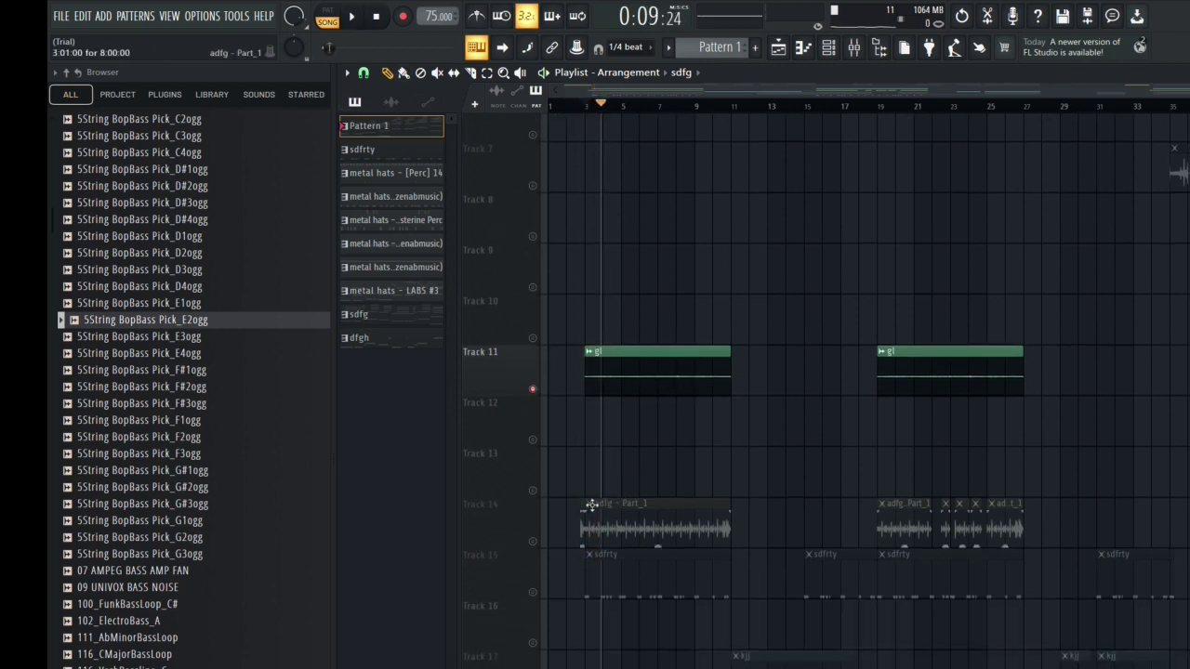
pyautogui.rightClick(533, 543)
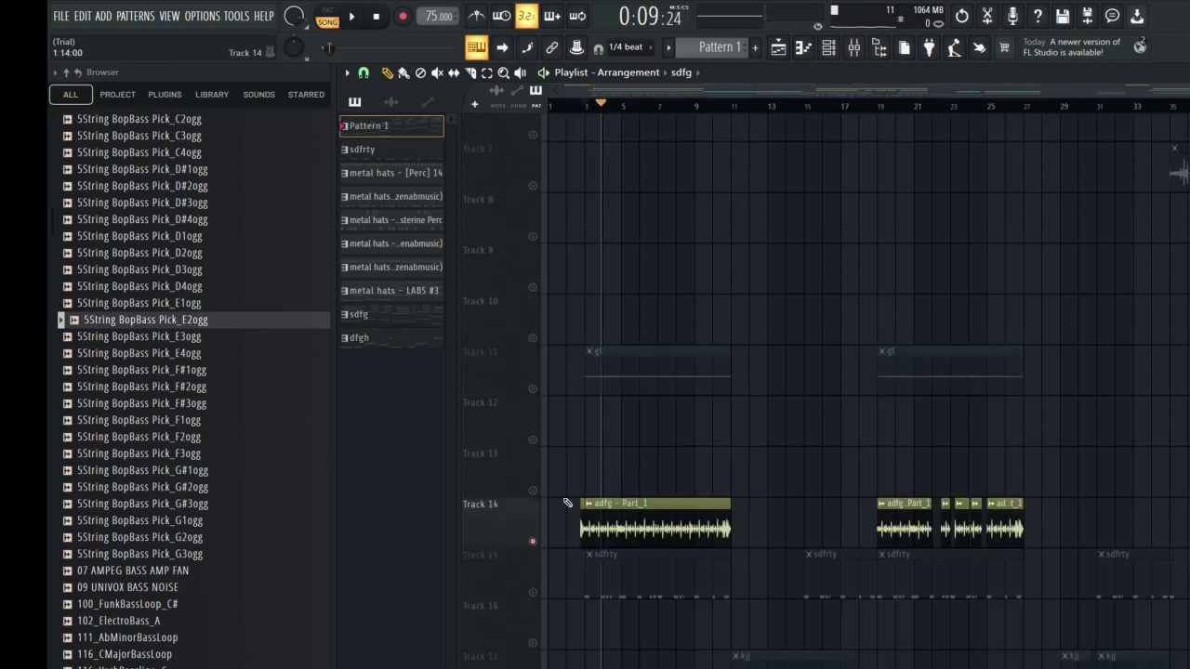
pyautogui.click(590, 109)
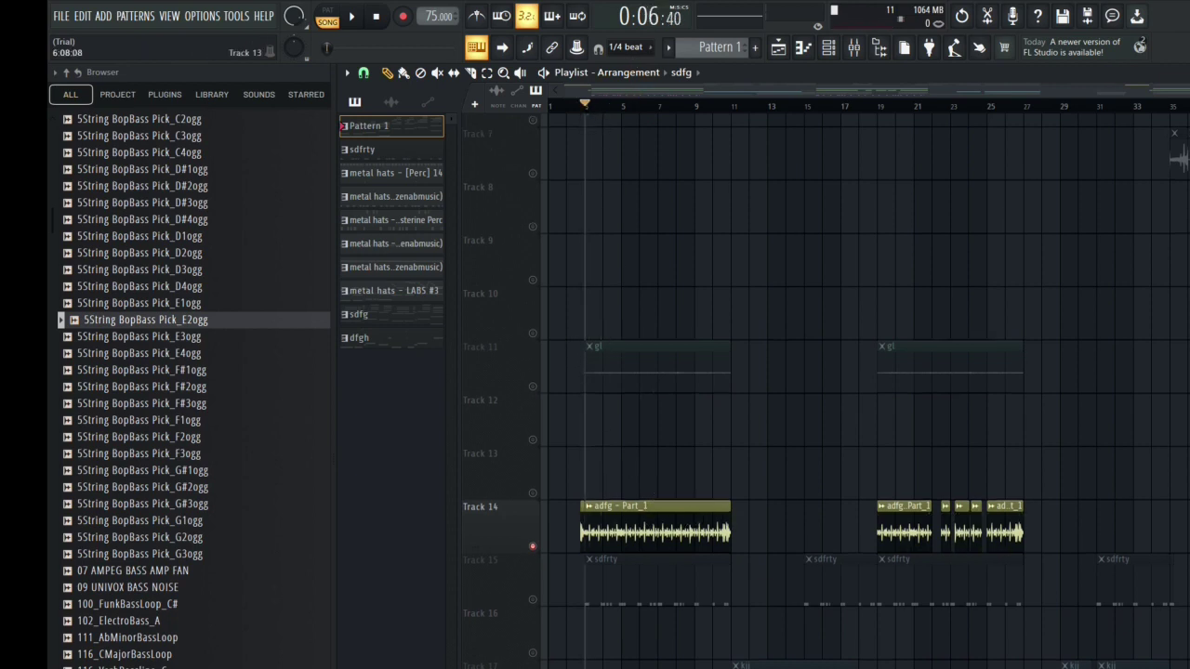
pyautogui.scroll(3, 483, 442)
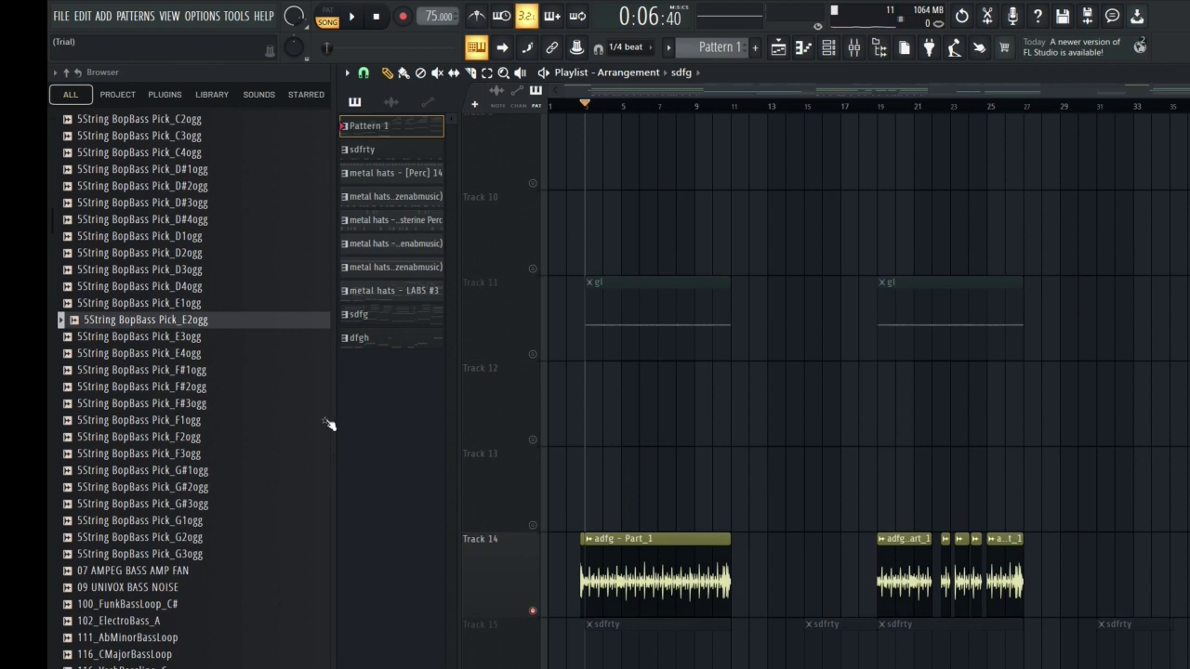
pyautogui.scroll(-1, 830, 456)
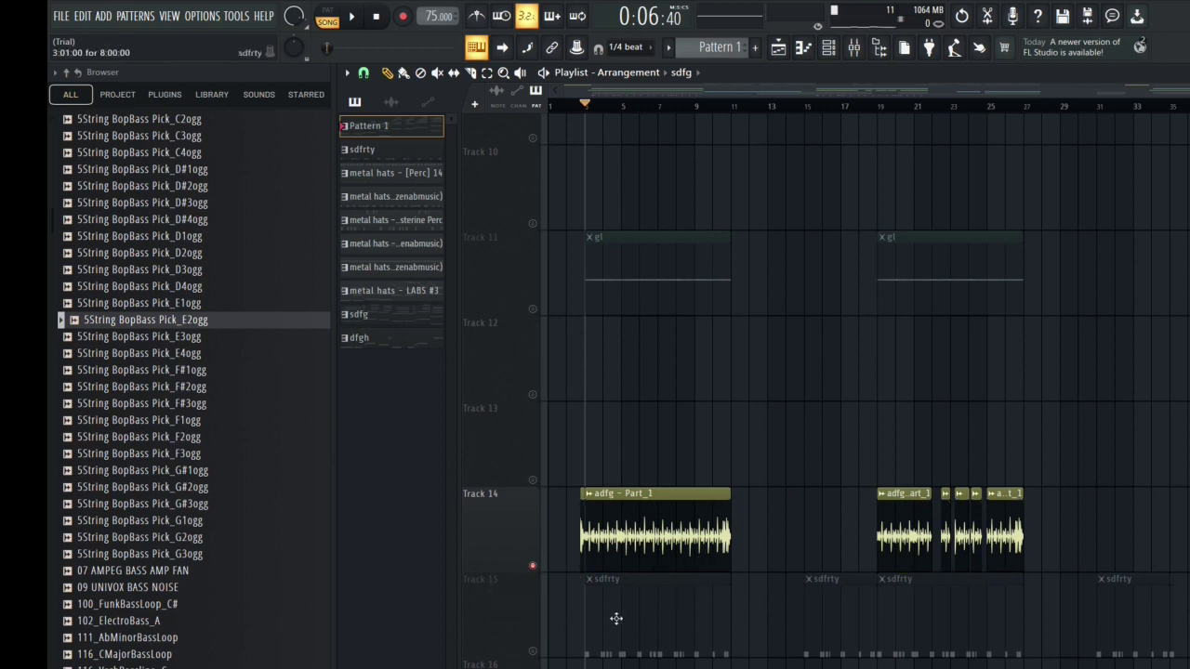
pyautogui.click(354, 16)
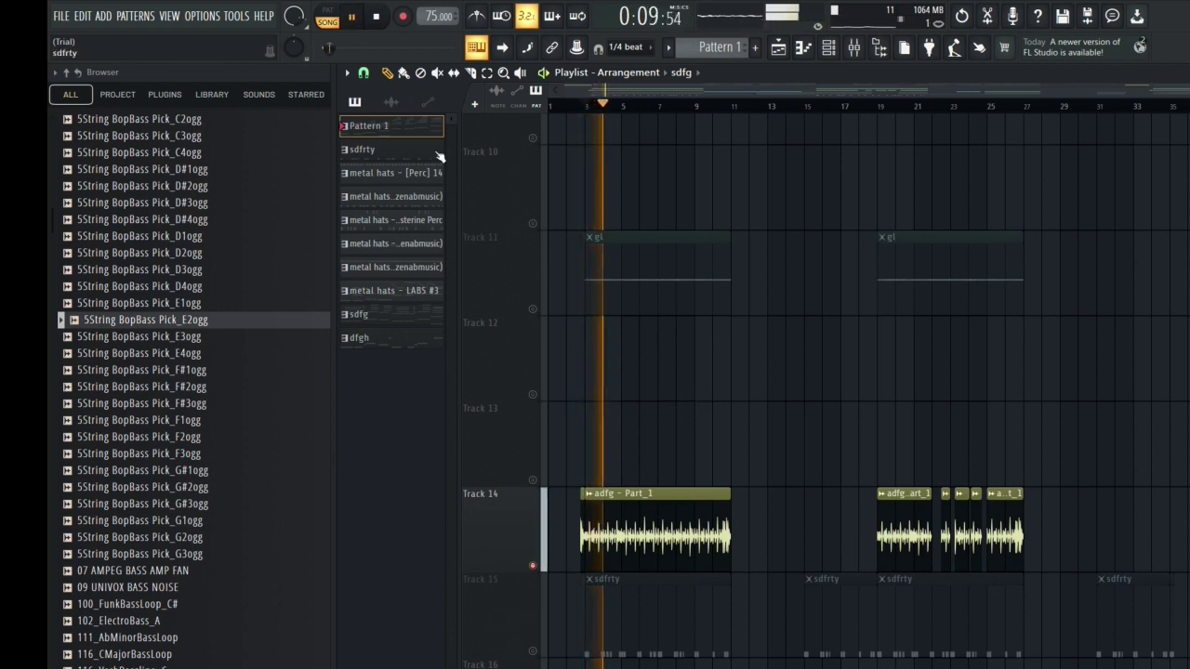
# Check the mixer levels while Track 14 plays, return to the playlist, turn the track back on and stop playback.
pyautogui.click(853, 51)
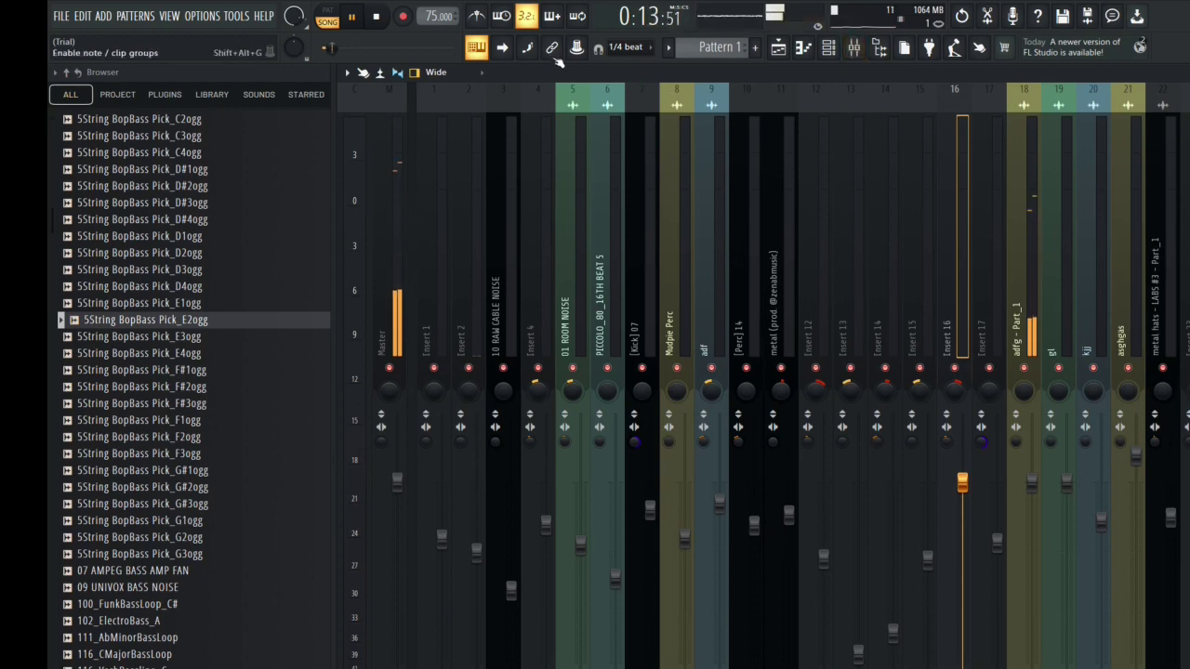
pyautogui.click(851, 52)
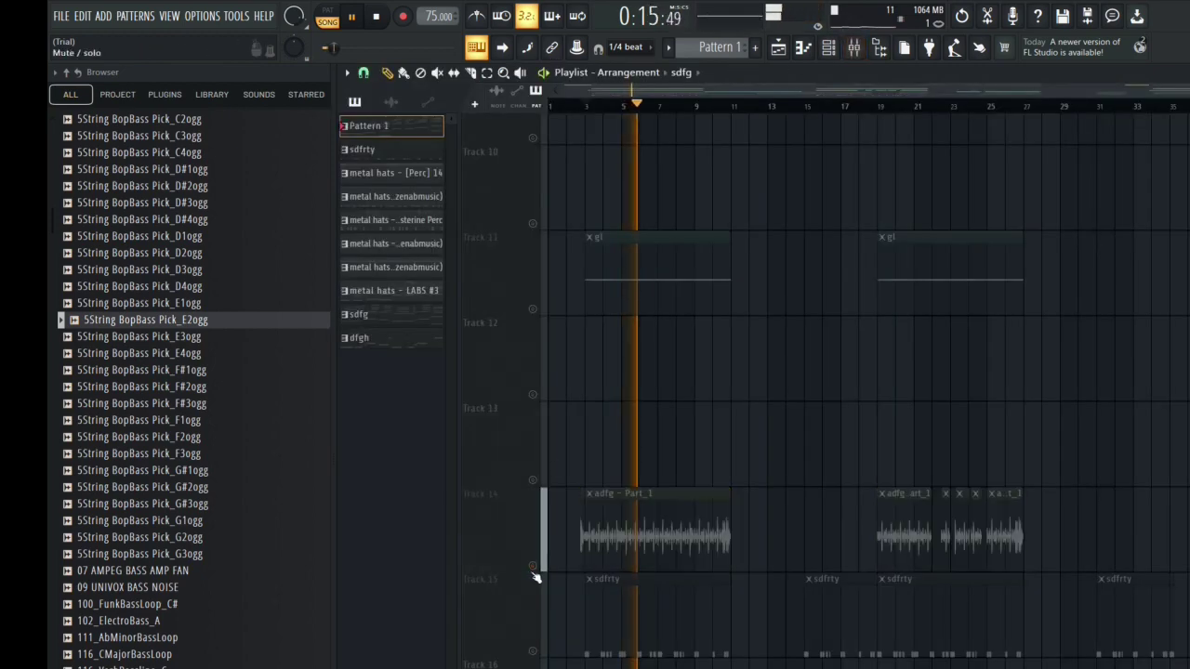
pyautogui.click(534, 565)
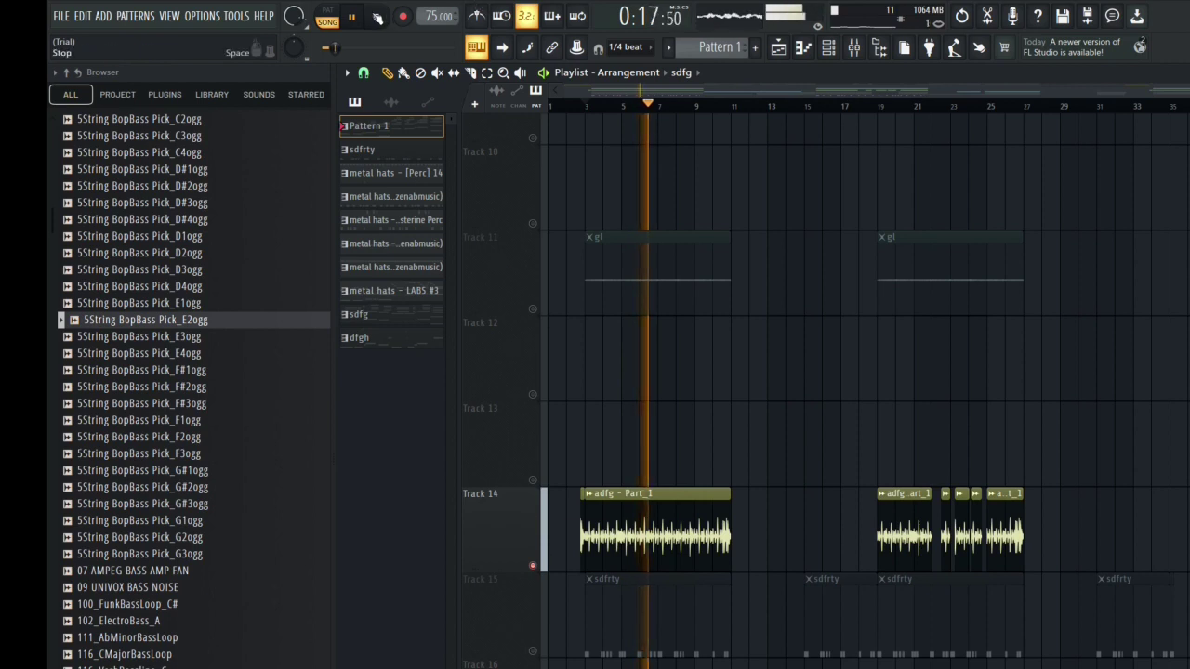
pyautogui.press('space')
# Place the PICCOLO_80_16TH BEAT 5 audio clip at bar 3 on Track 13 and, with that track soloed, set its gain to -6.7 dB.
pyautogui.click(390, 103)
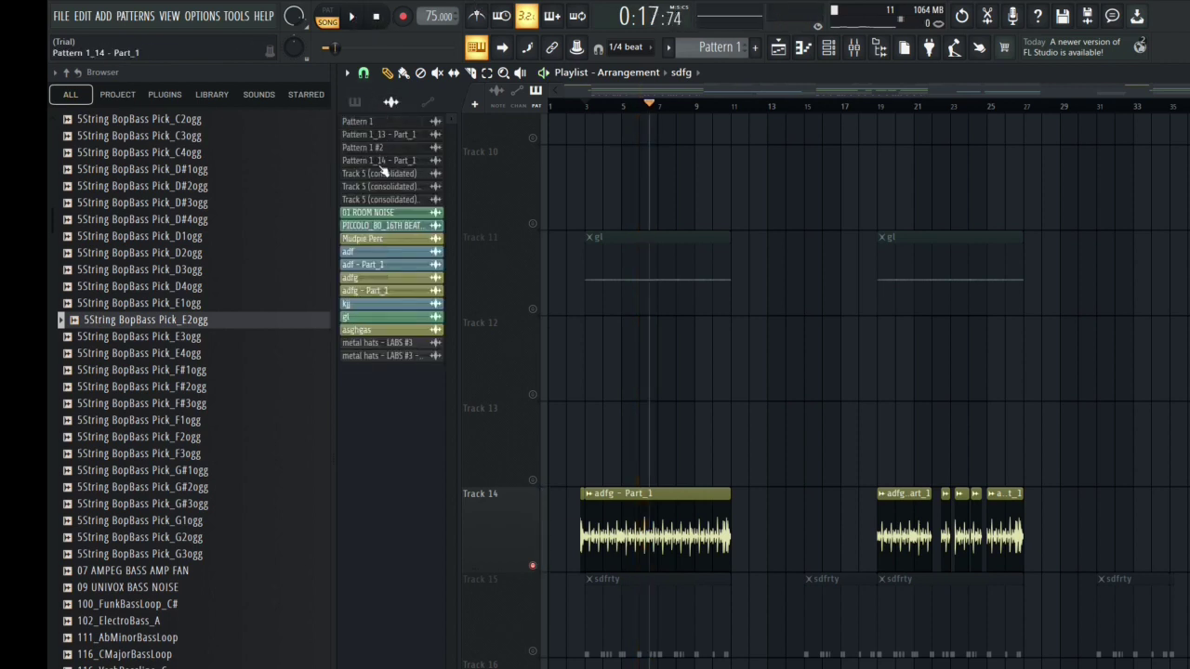
pyautogui.click(384, 225)
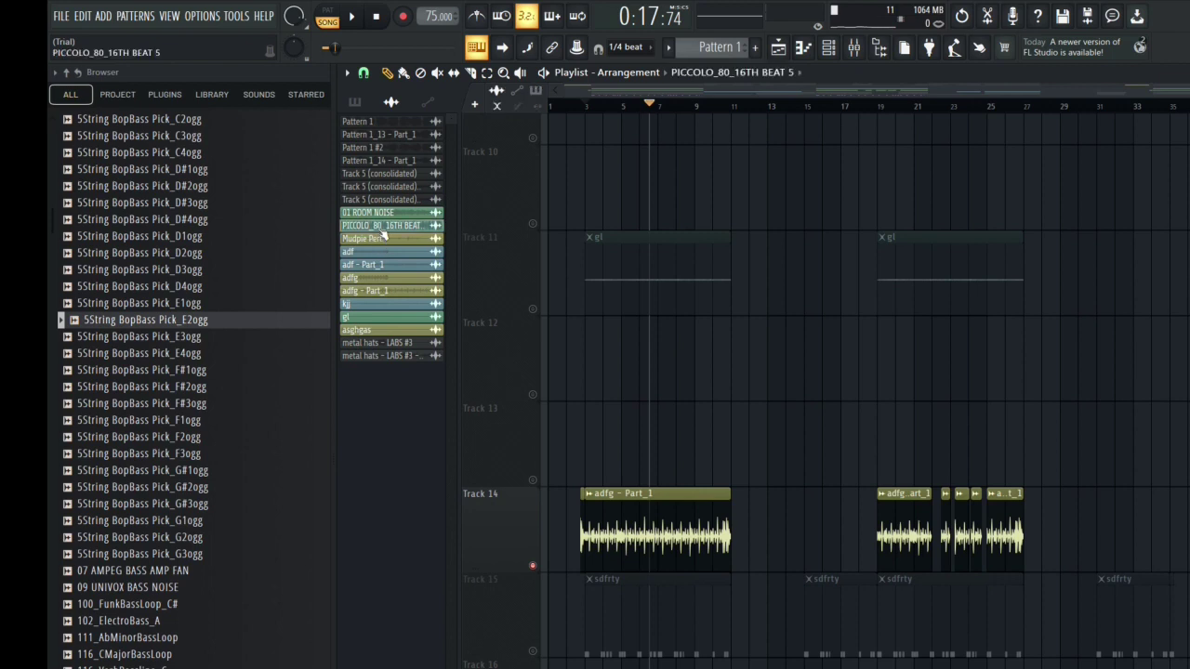
pyautogui.click(564, 360)
pyautogui.moveTo(601, 373); pyautogui.dragTo(626, 433)
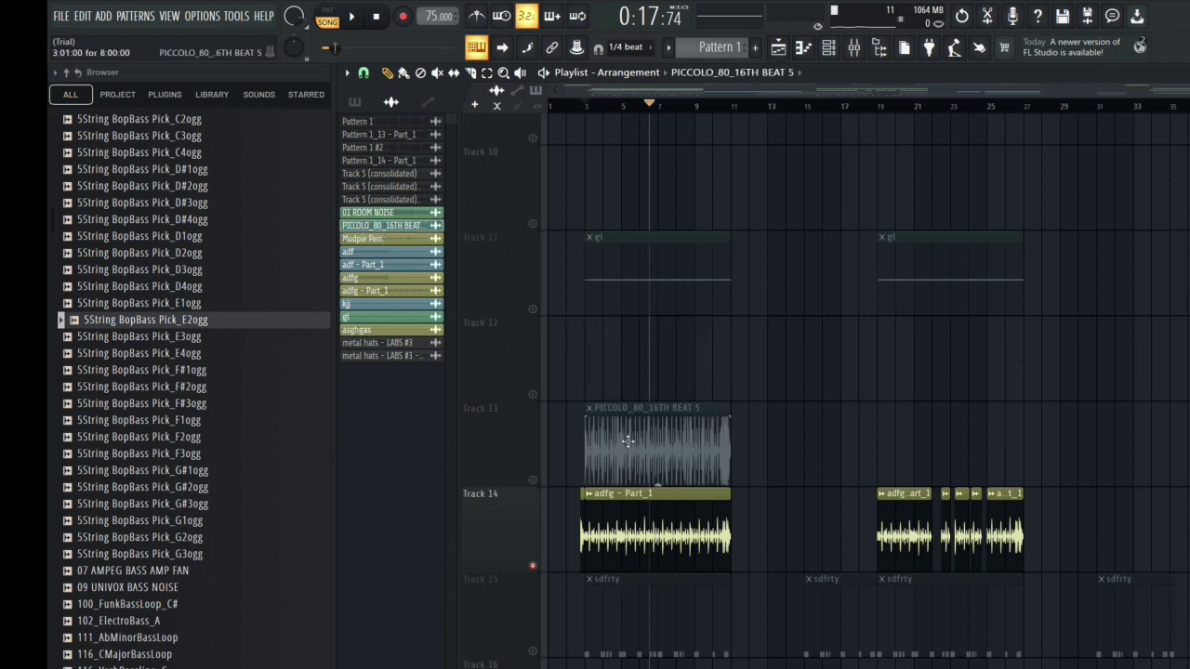
pyautogui.doubleClick(628, 435)
pyautogui.click(849, 208)
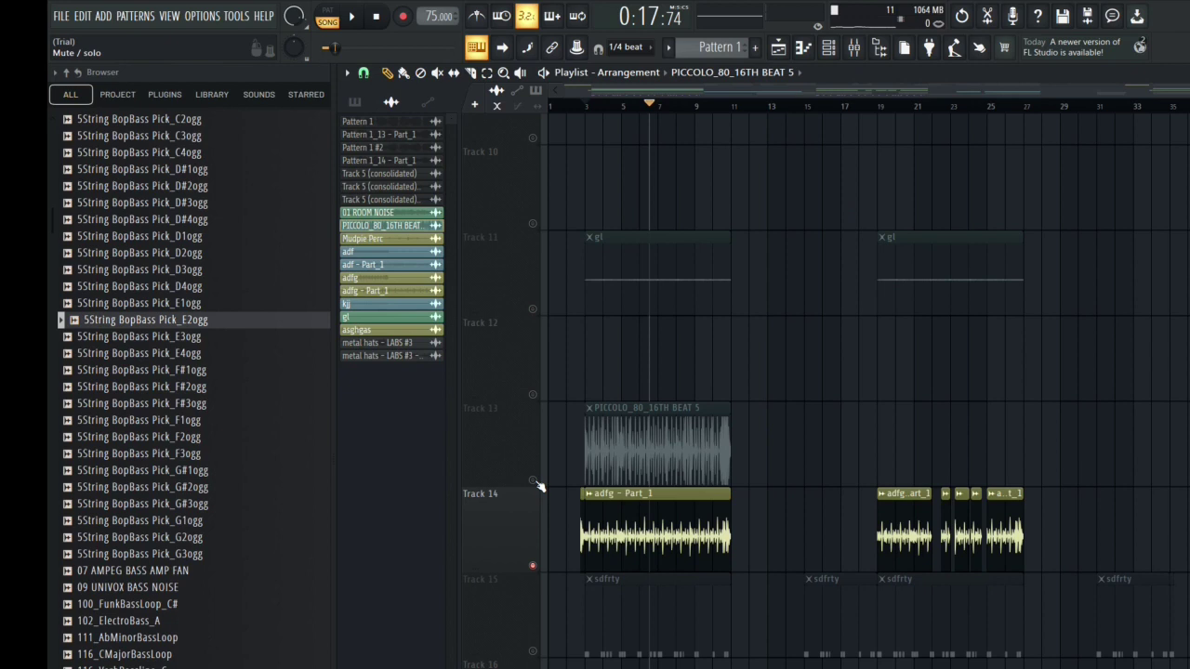
pyautogui.moveTo(657, 482); pyautogui.dragTo(657, 485)
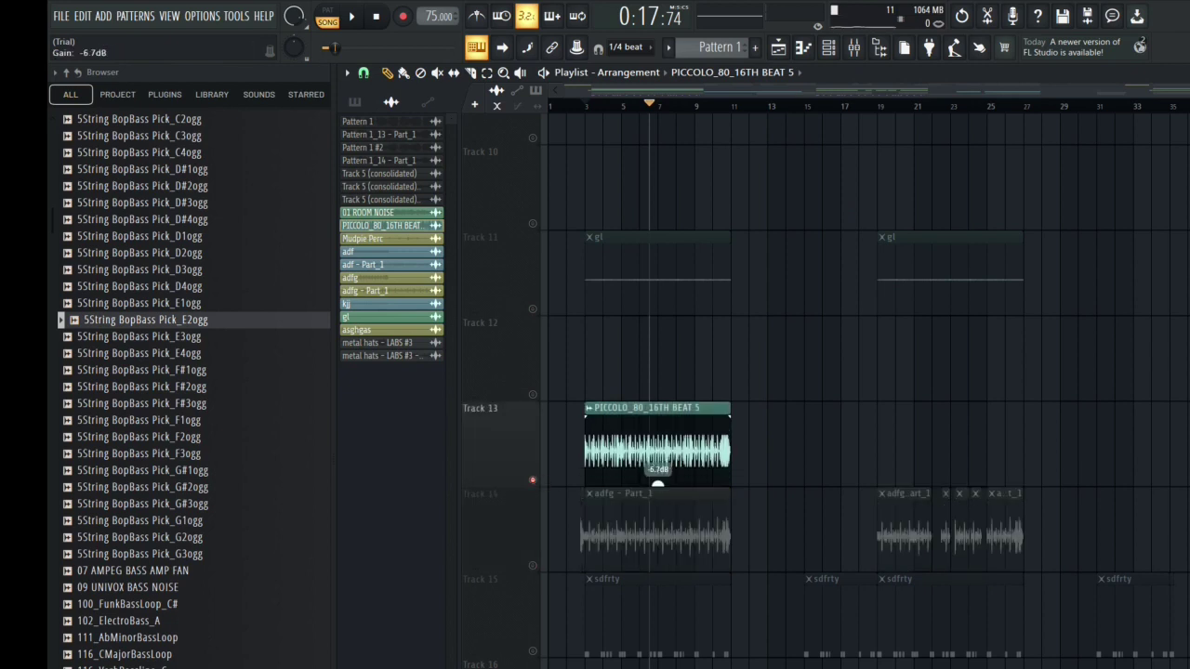
# Play the soloed Track 13 from bar 3 with the mixer open to watch its levels, and stop playback.
pyautogui.click(587, 106)
pyautogui.click(853, 47)
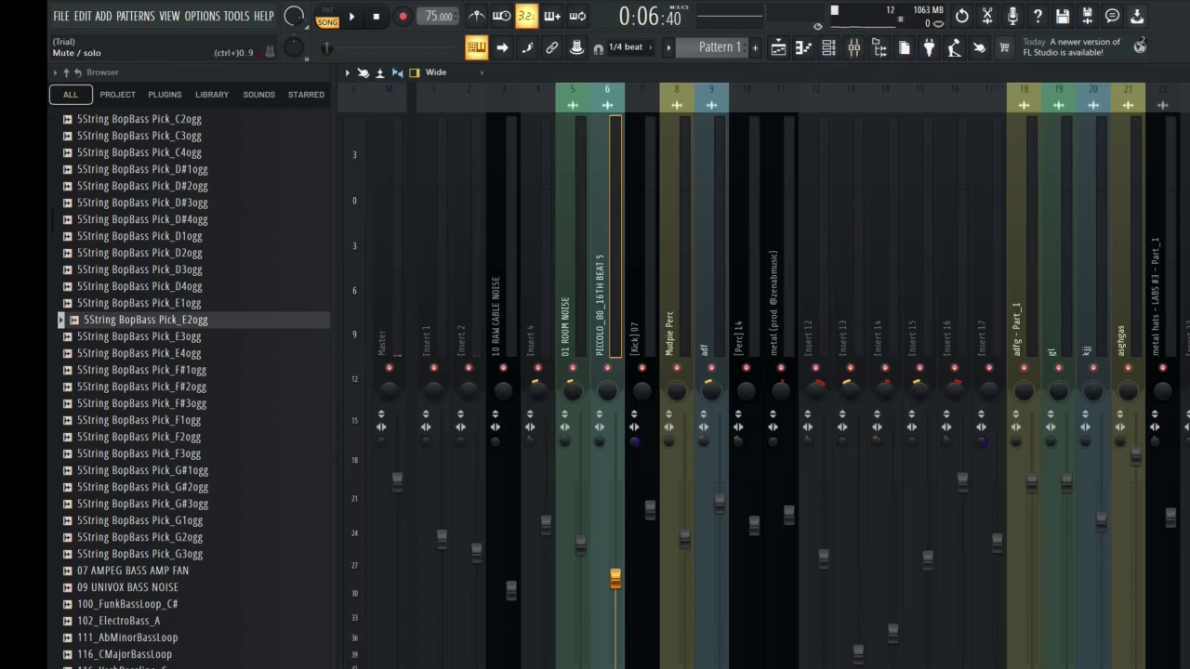
pyautogui.click(354, 18)
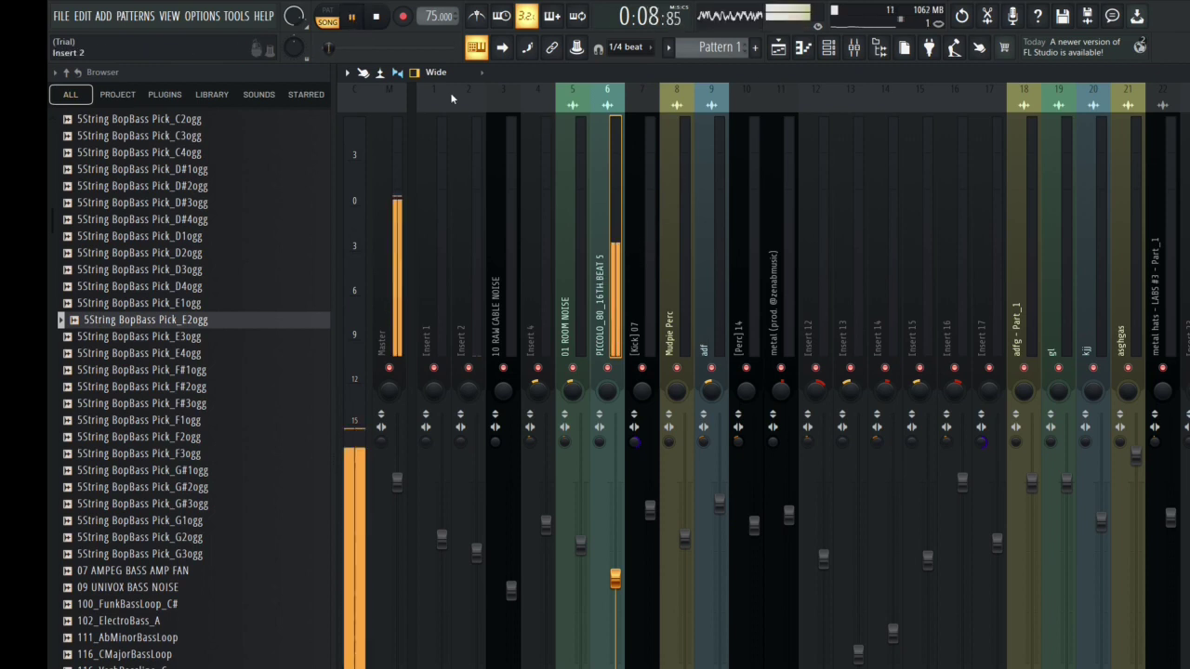
pyautogui.click(353, 18)
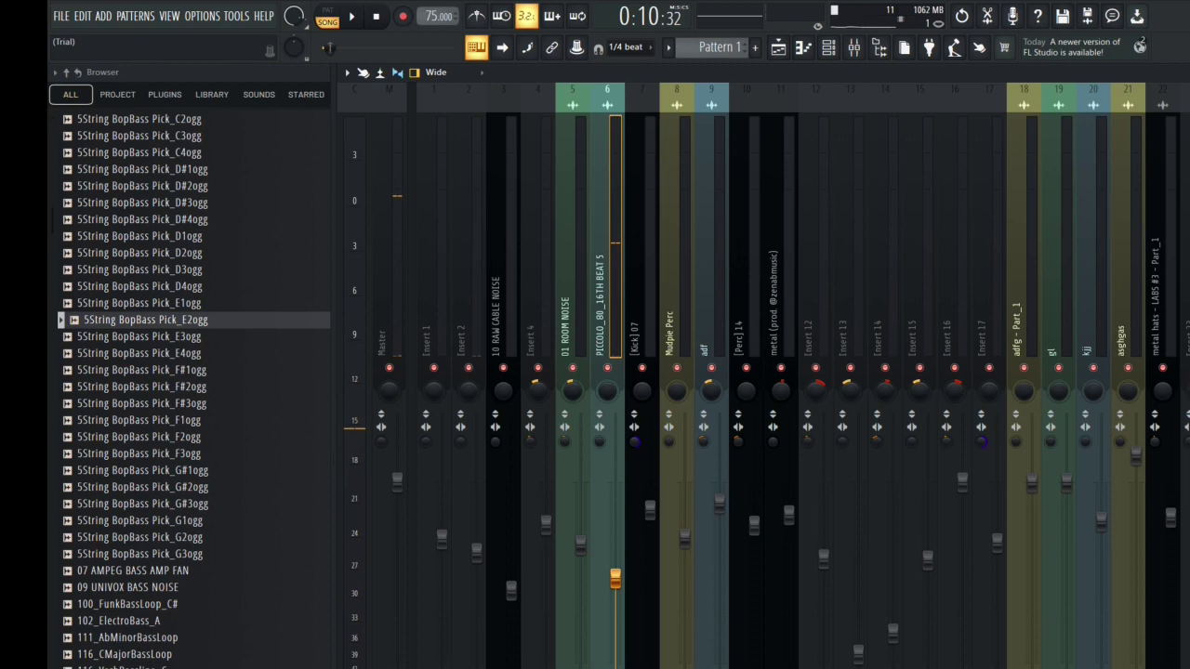
# Inspect the PICCOLO_80_16TH BEAT 5 insert's EQ, distortion and ValhallaVintageVerb plugins, then play and pause briefly with the reverb open.
pyautogui.press('Escape')
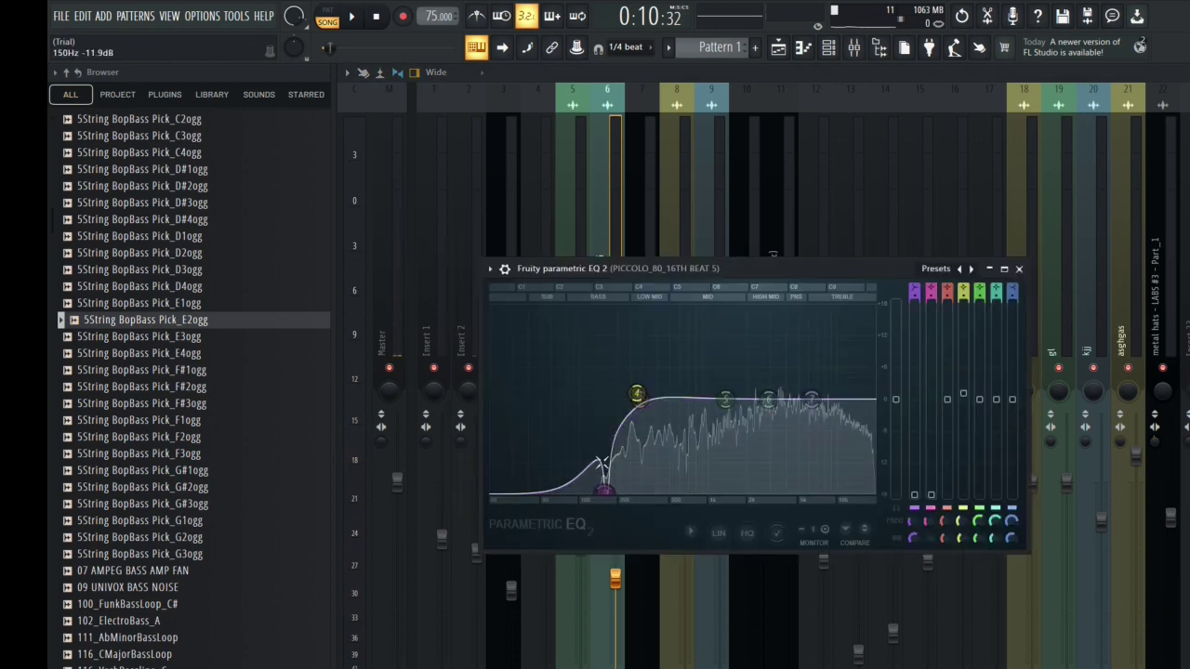
pyautogui.moveTo(604, 482); pyautogui.dragTo(602, 437)
pyautogui.press('Escape')
pyautogui.press('Escape')
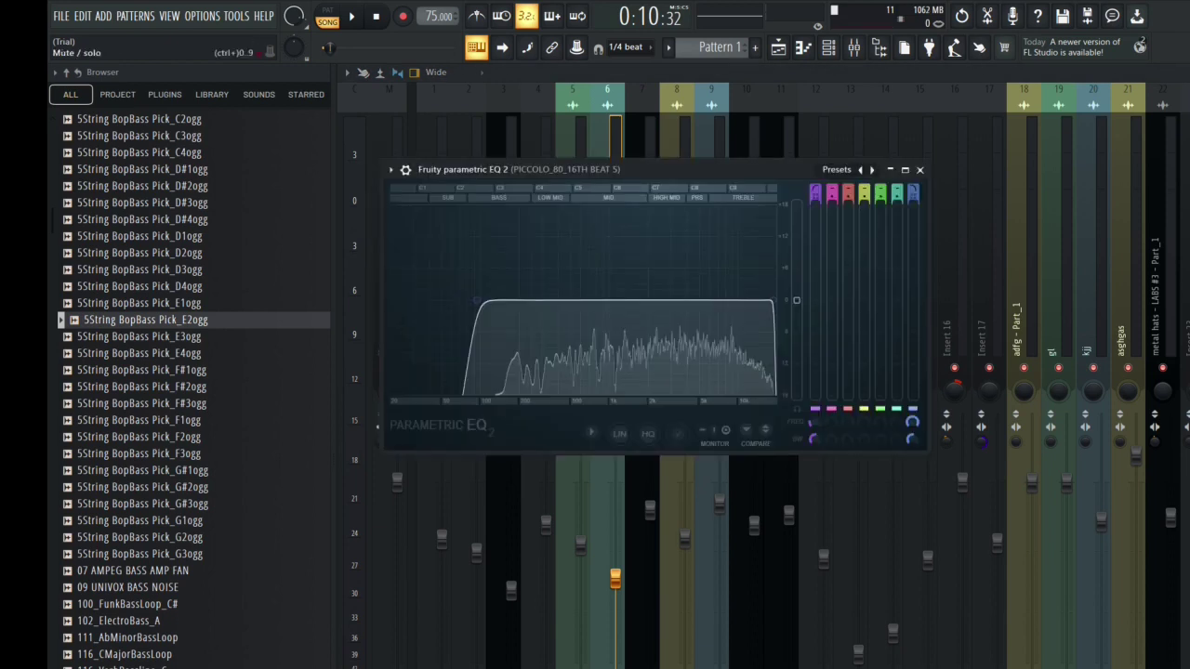
pyautogui.press('Escape')
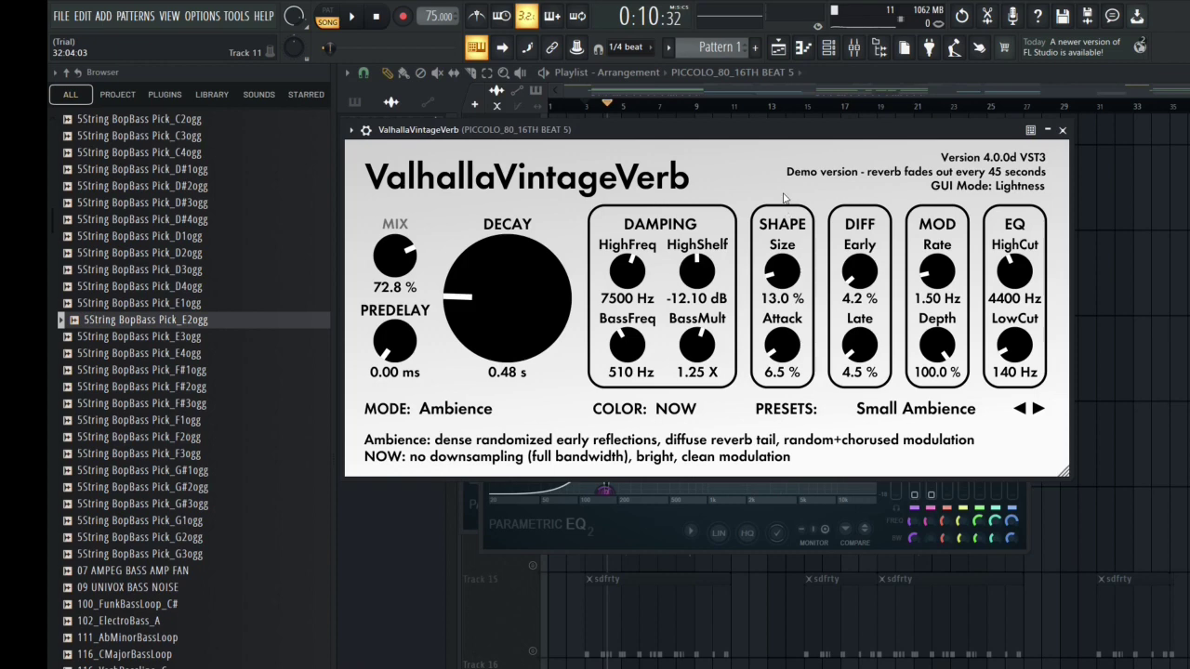
pyautogui.click(351, 17)
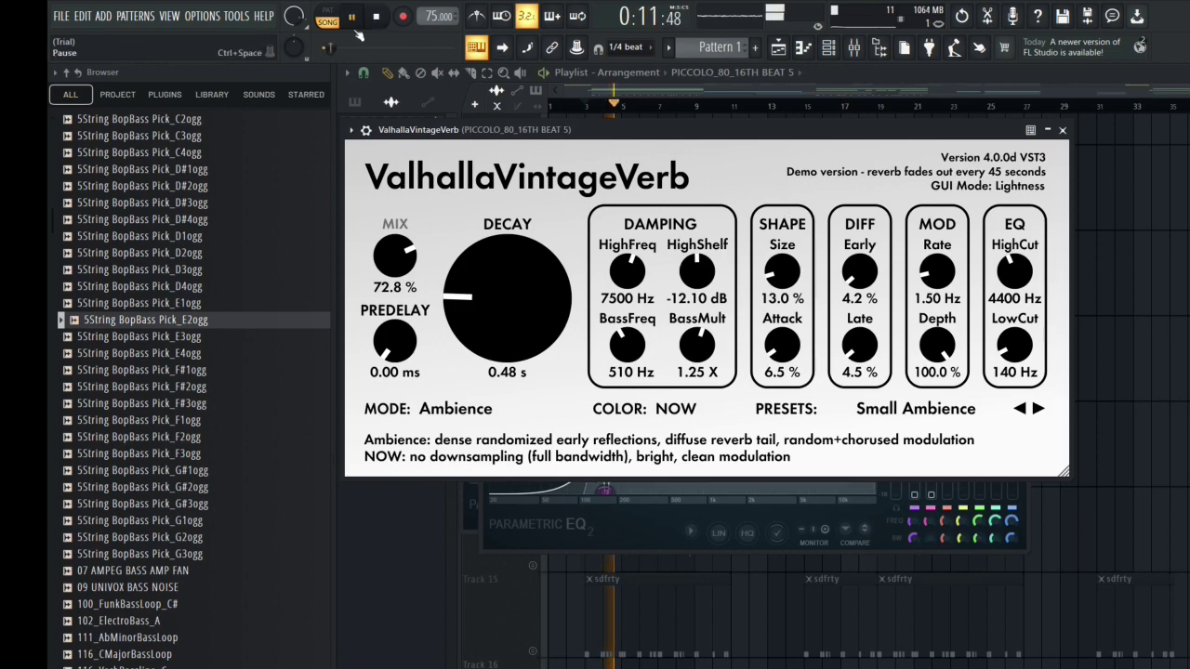
pyautogui.click(351, 16)
# Close the open PICCOLO_80_16TH BEAT 5 plugin windows and delete its clip from Track 13.
pyautogui.click(1071, 134)
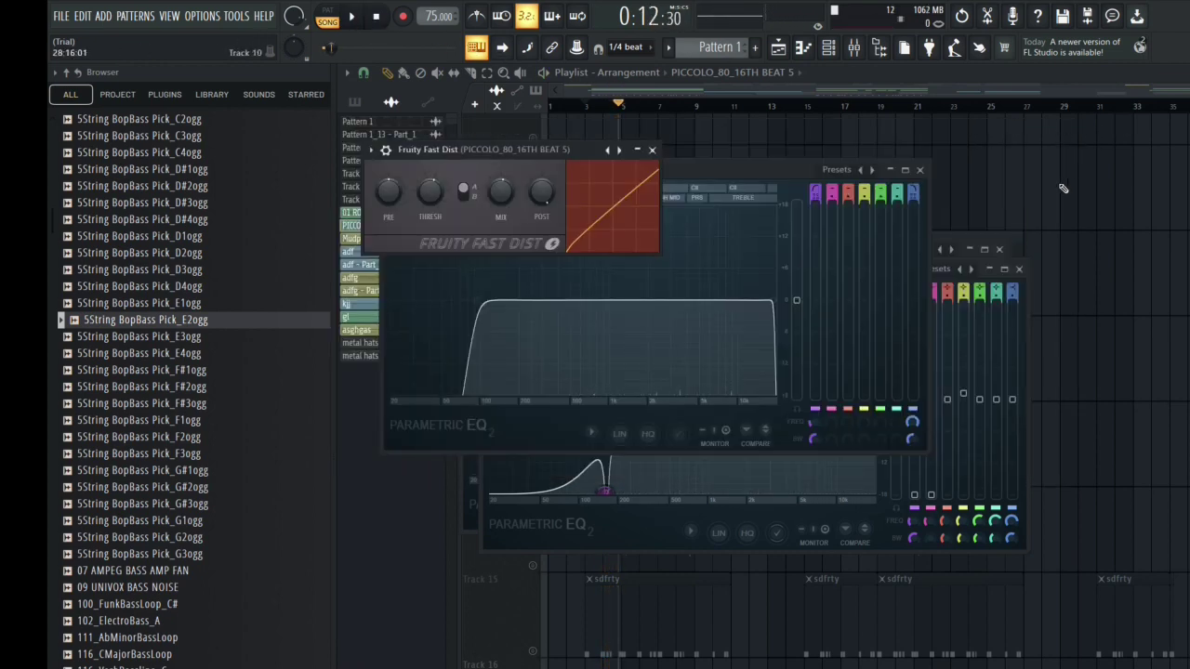
pyautogui.click(1000, 250)
pyautogui.click(1002, 249)
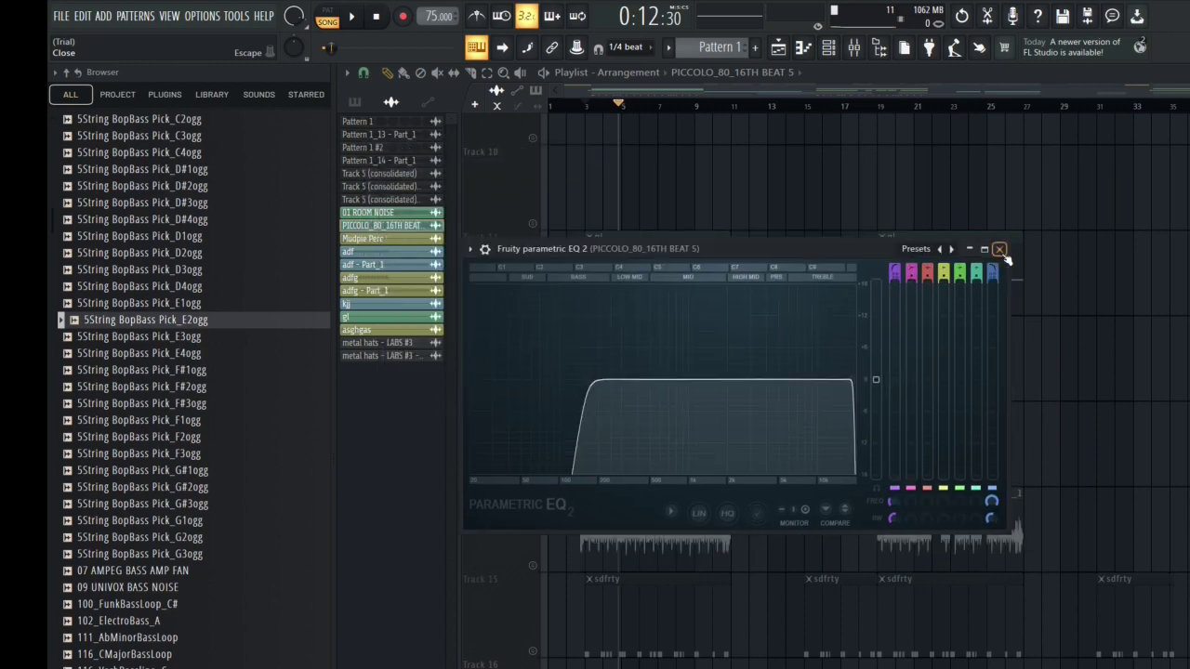
pyautogui.click(1000, 249)
pyautogui.rightClick(670, 473)
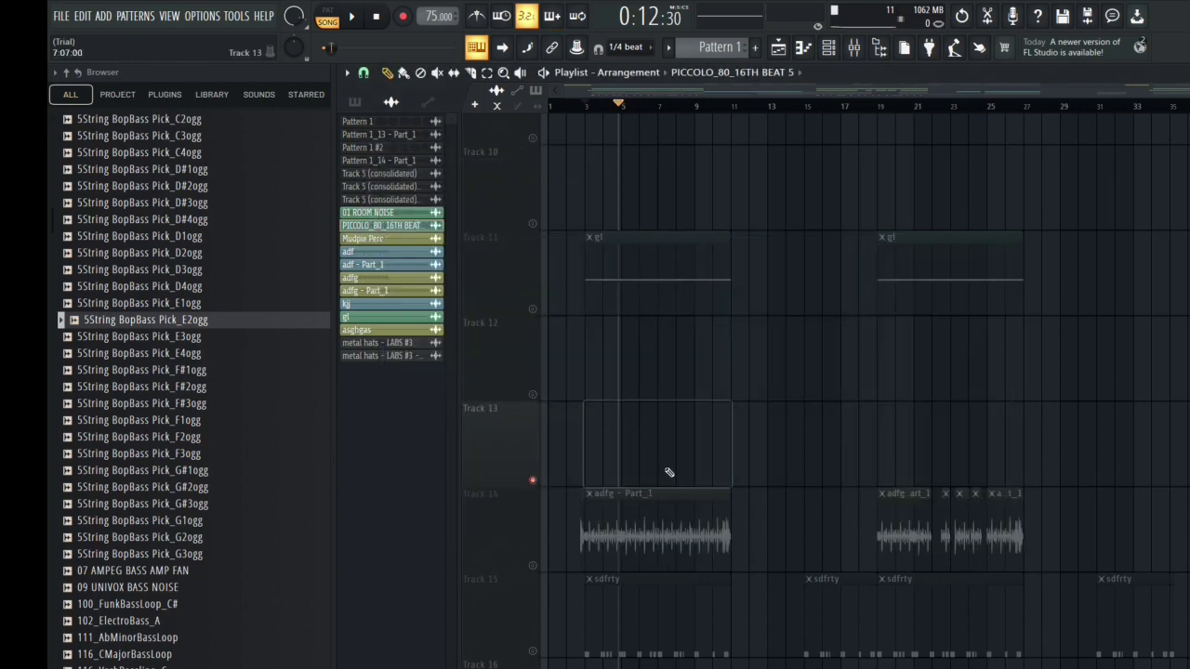
# Solo Track 15 along with Track 14, play both from bar 3 and stop playback.
pyautogui.click(533, 566)
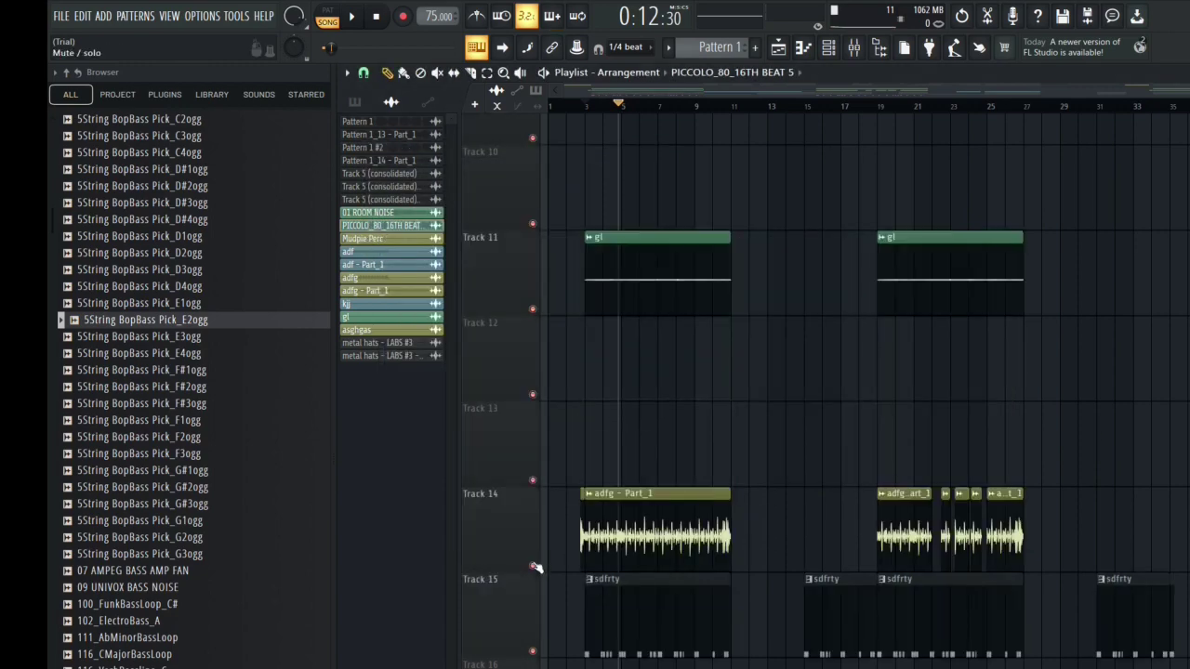
pyautogui.rightClick(535, 652)
pyautogui.click(586, 108)
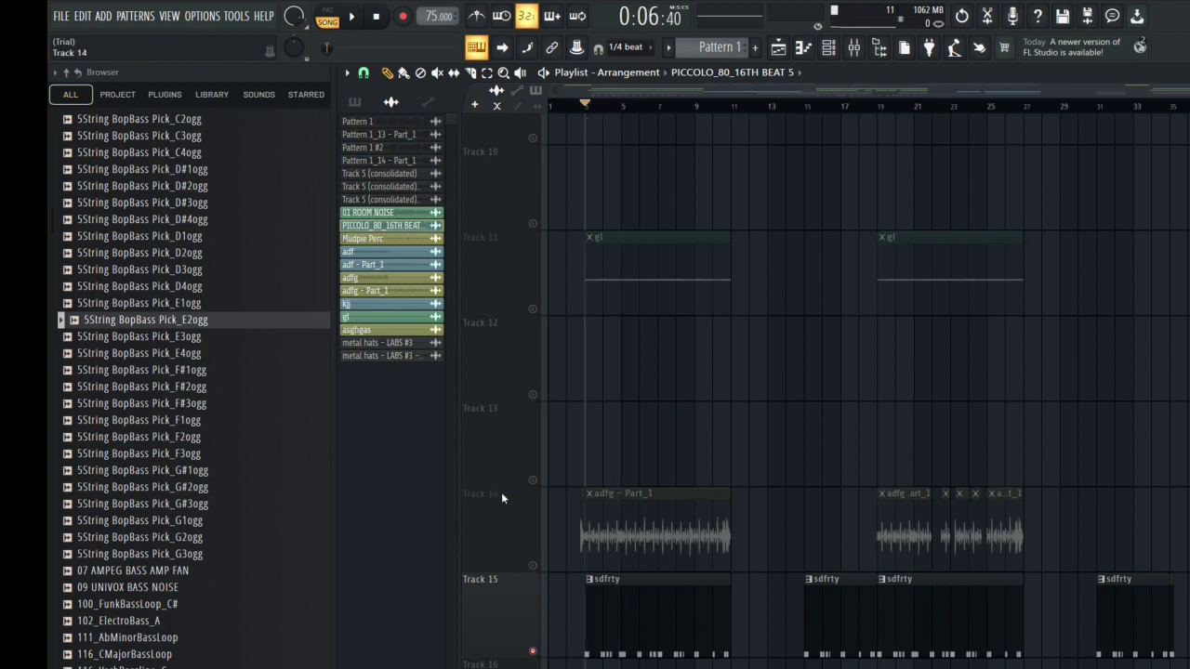
pyautogui.click(535, 566)
pyautogui.press('space')
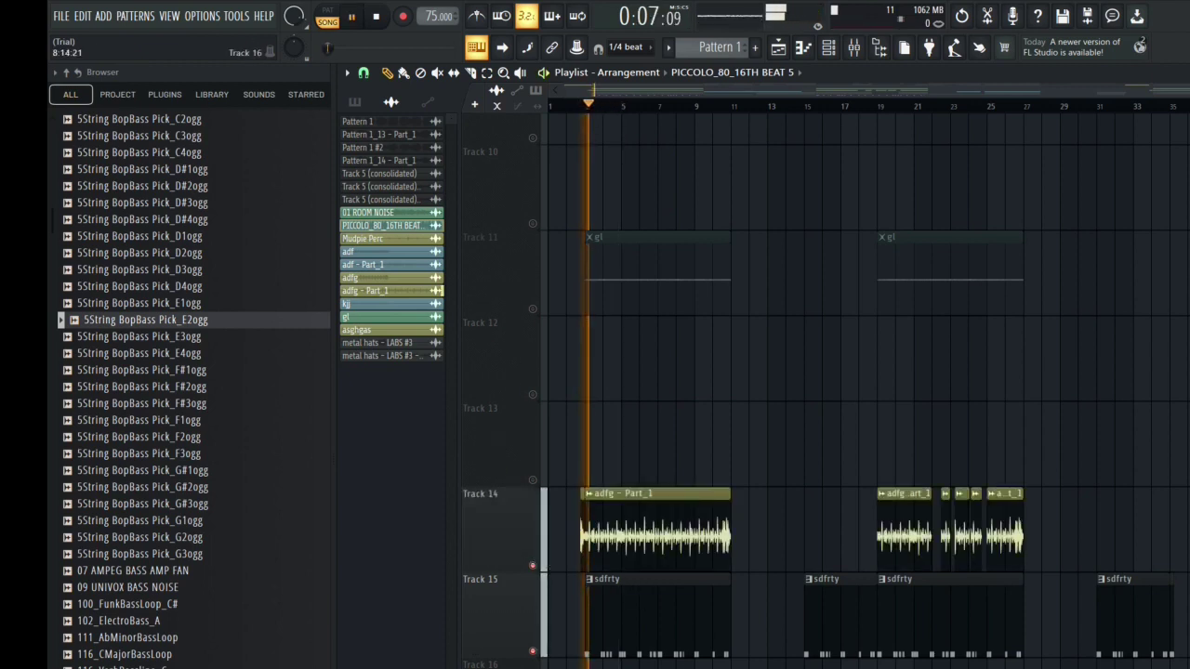
pyautogui.scroll(-5, 733, 340)
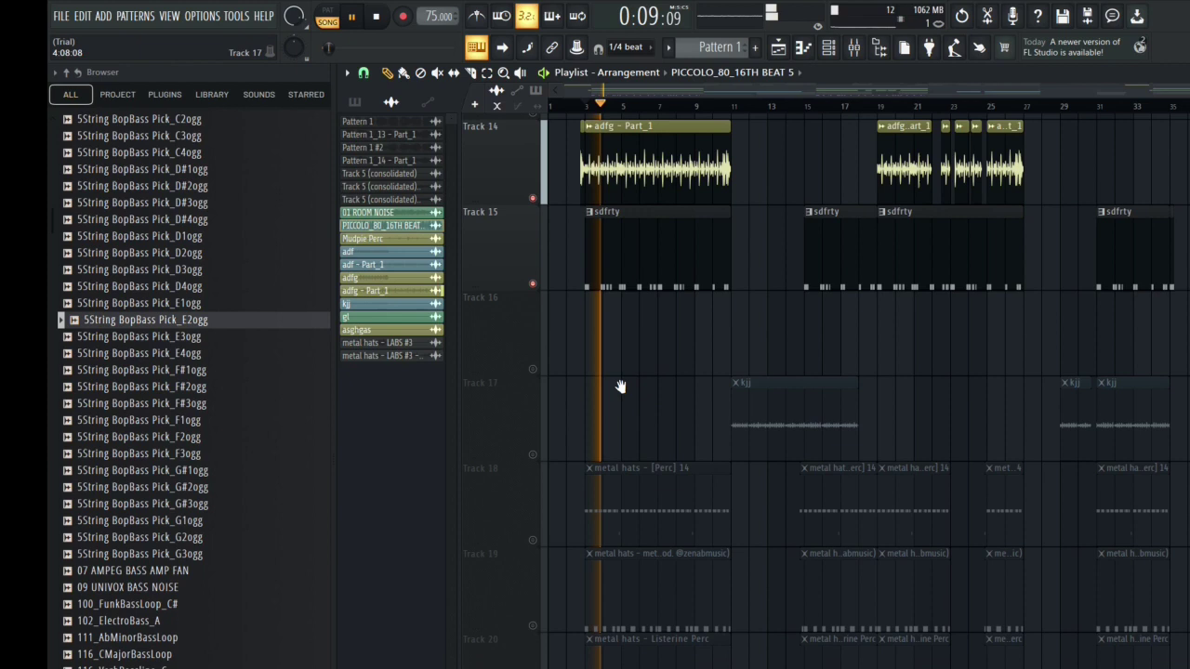
pyautogui.press('space')
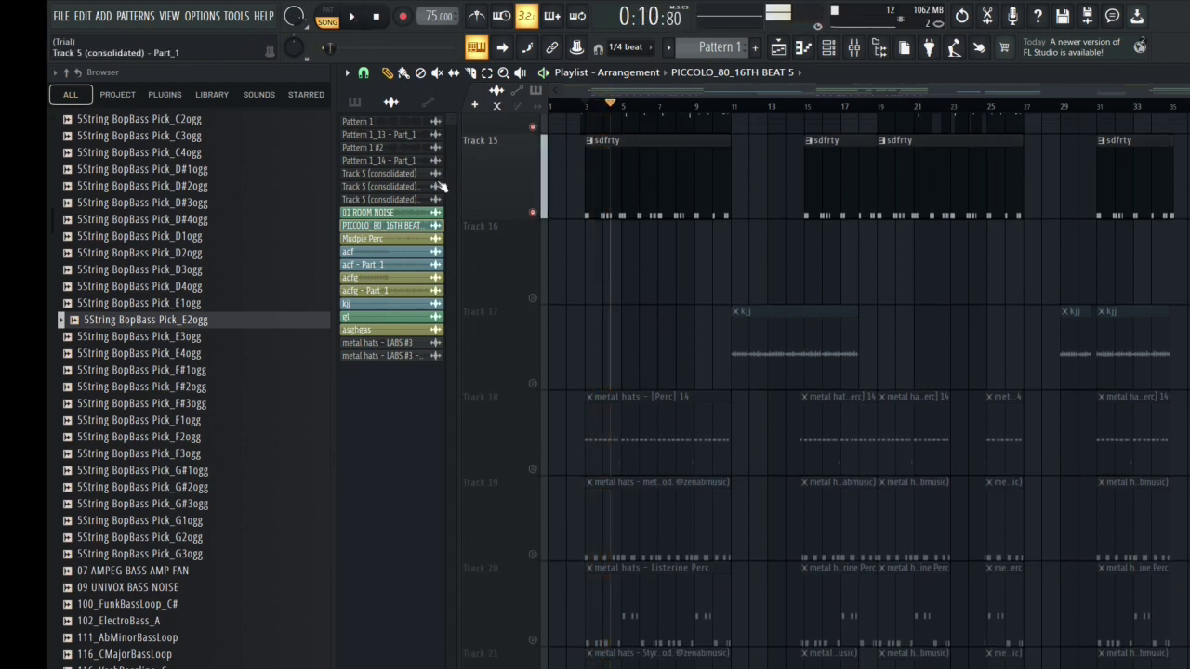
# Solo Track 18, play it from bar 3, and add Tracks 19, 20 and 21 during playback.
pyautogui.rightClick(533, 468)
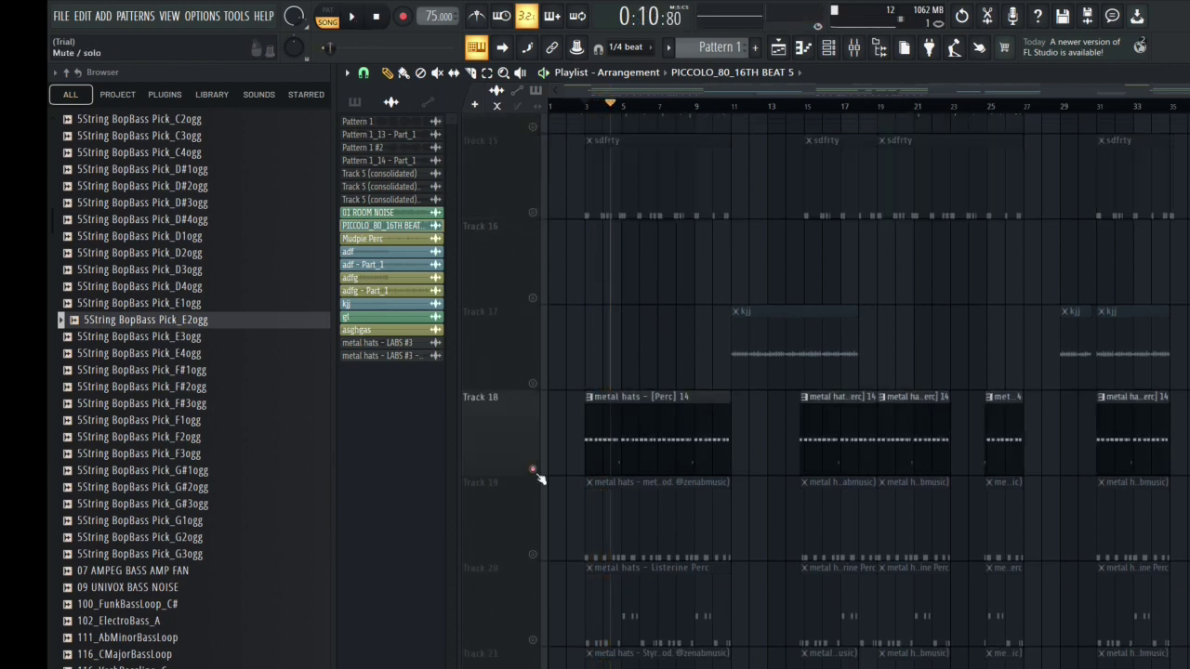
pyautogui.click(592, 107)
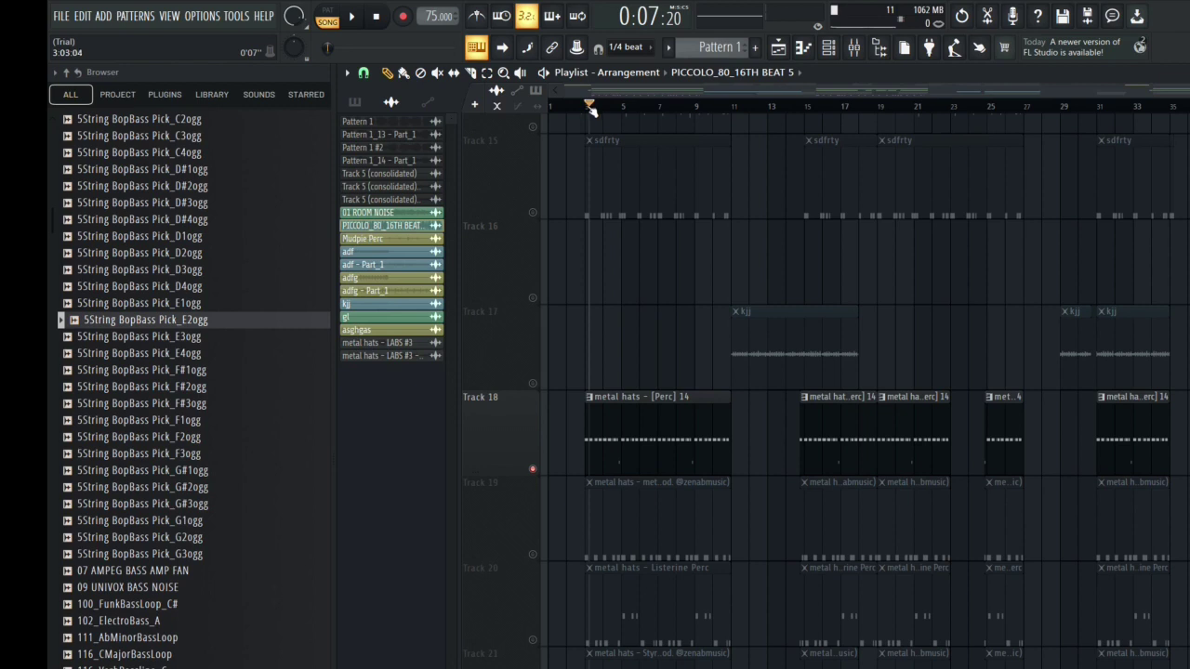
pyautogui.click(588, 108)
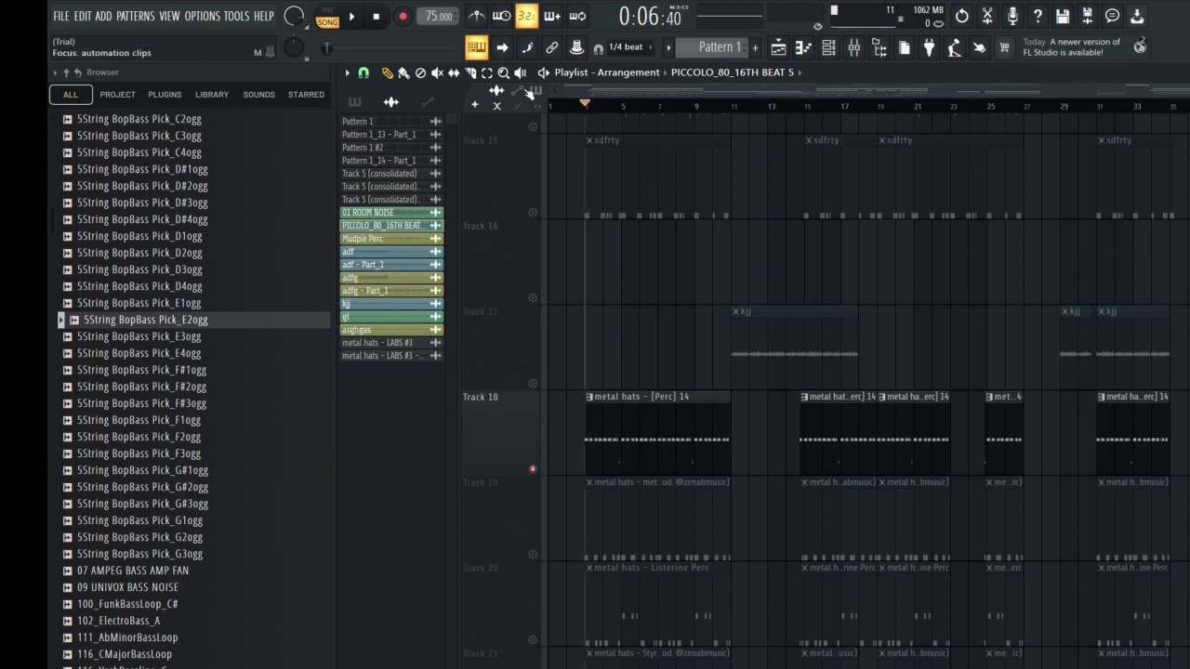
pyautogui.click(354, 18)
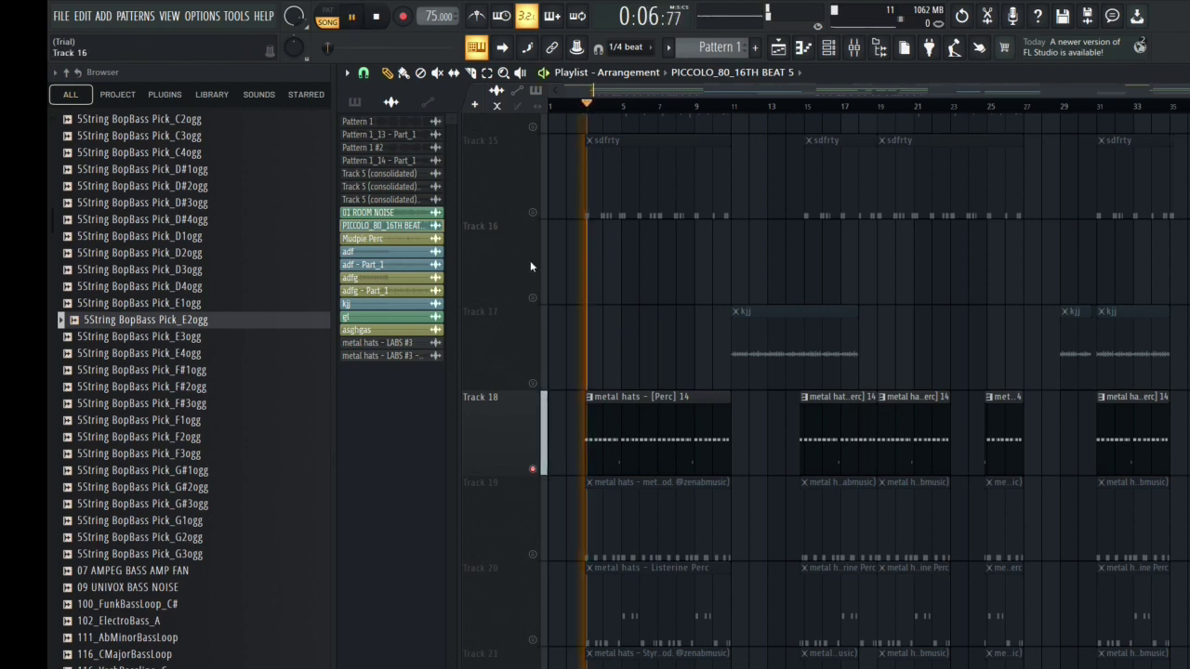
pyautogui.click(533, 554)
pyautogui.click(533, 639)
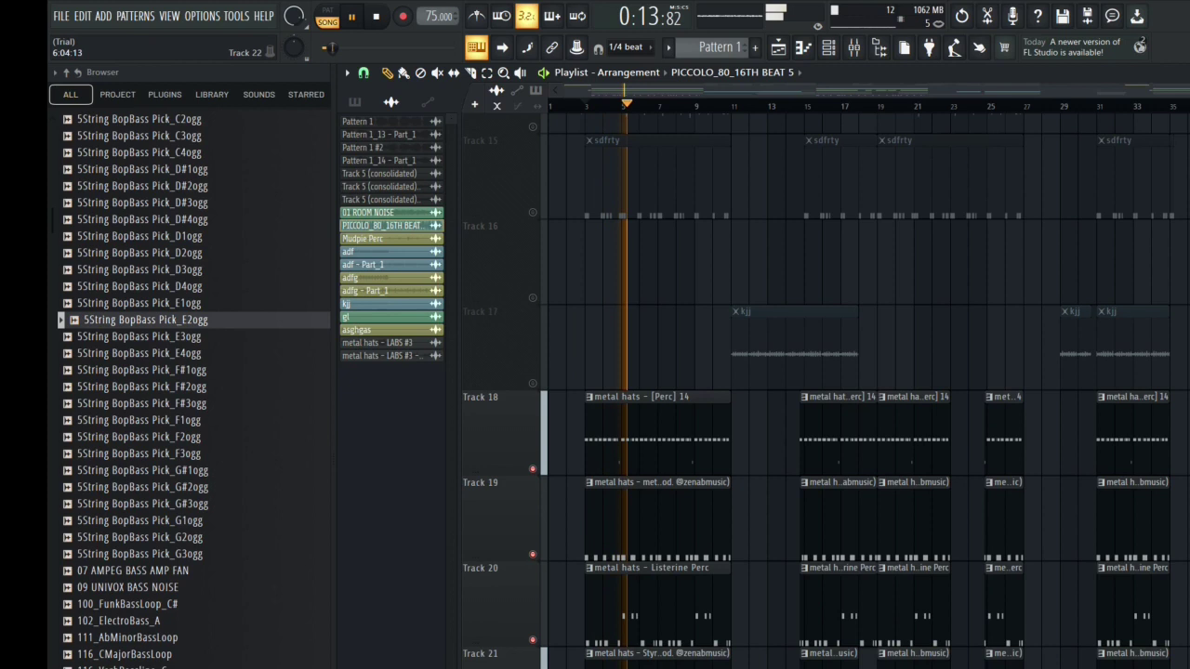
# Turn on Track 22, play its metal hats clip from bar 11 and pause playback.
pyautogui.scroll(-3, 558, 643)
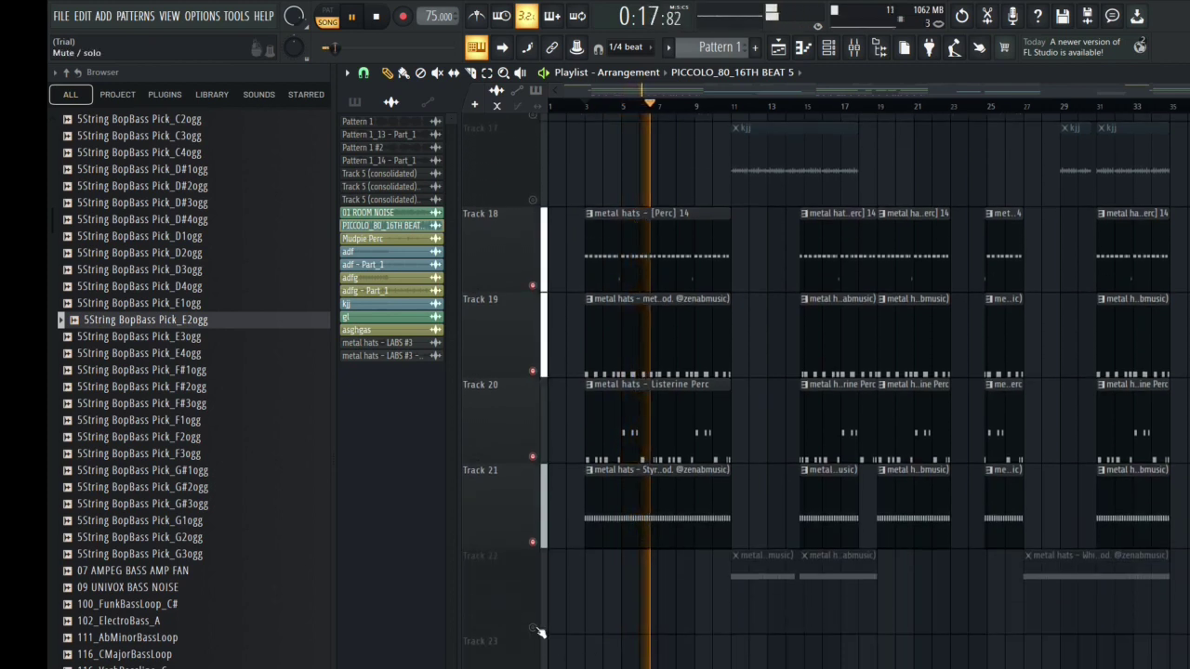
pyautogui.click(535, 630)
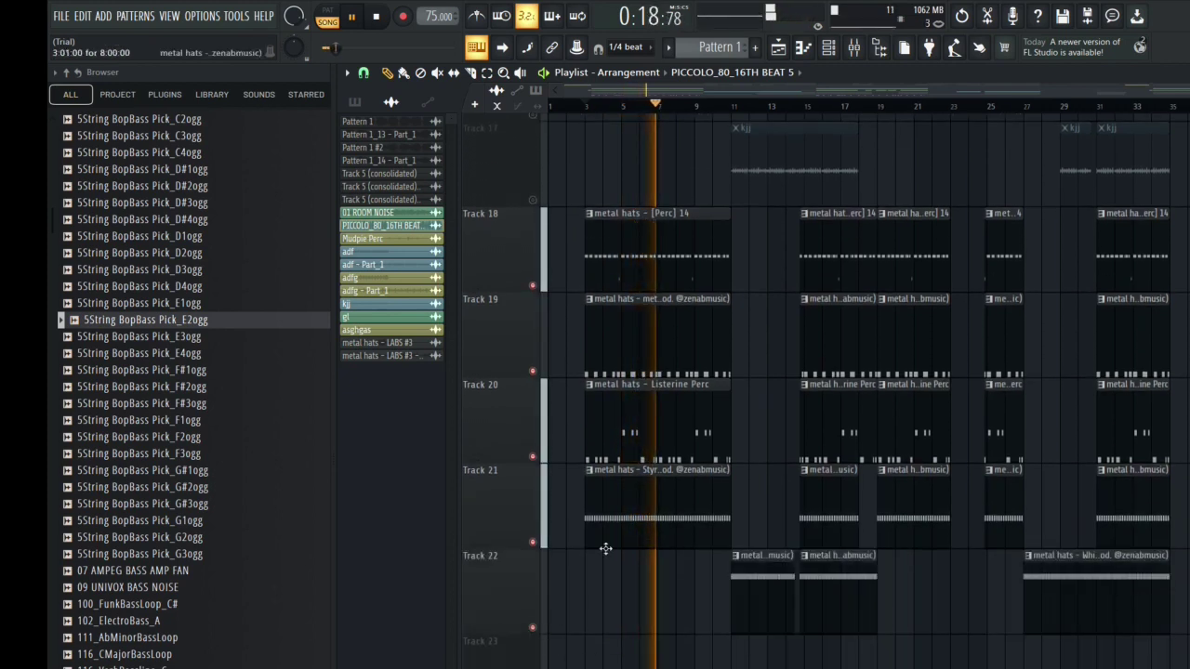
pyautogui.click(735, 107)
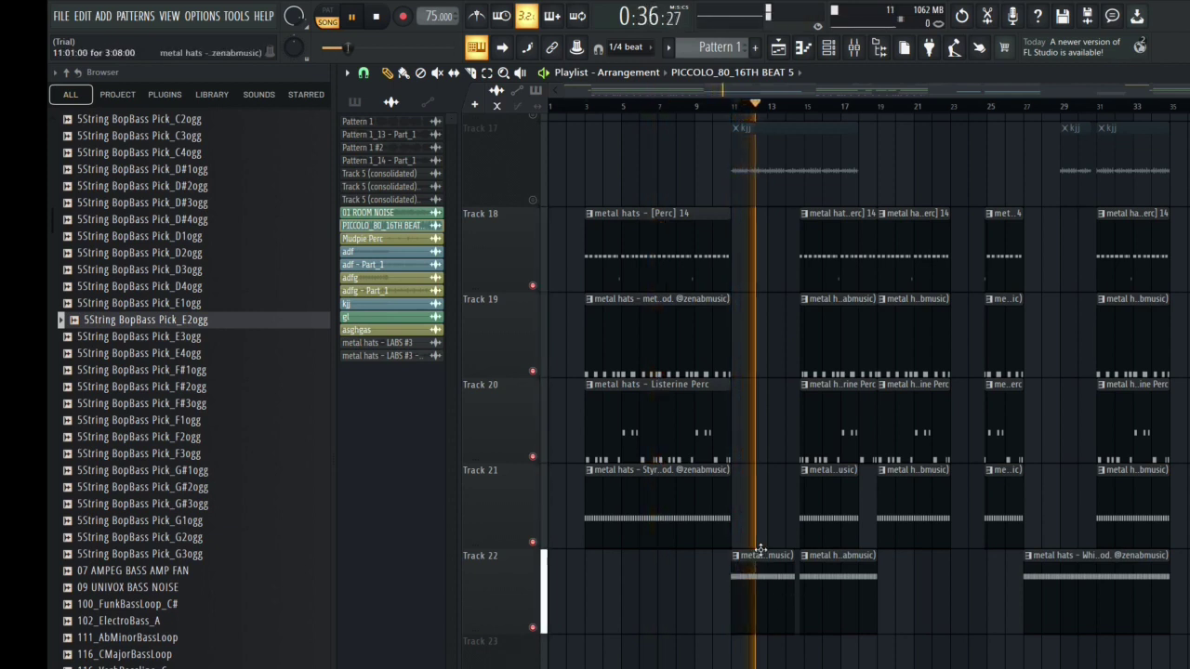
pyautogui.scroll(7, 760, 551)
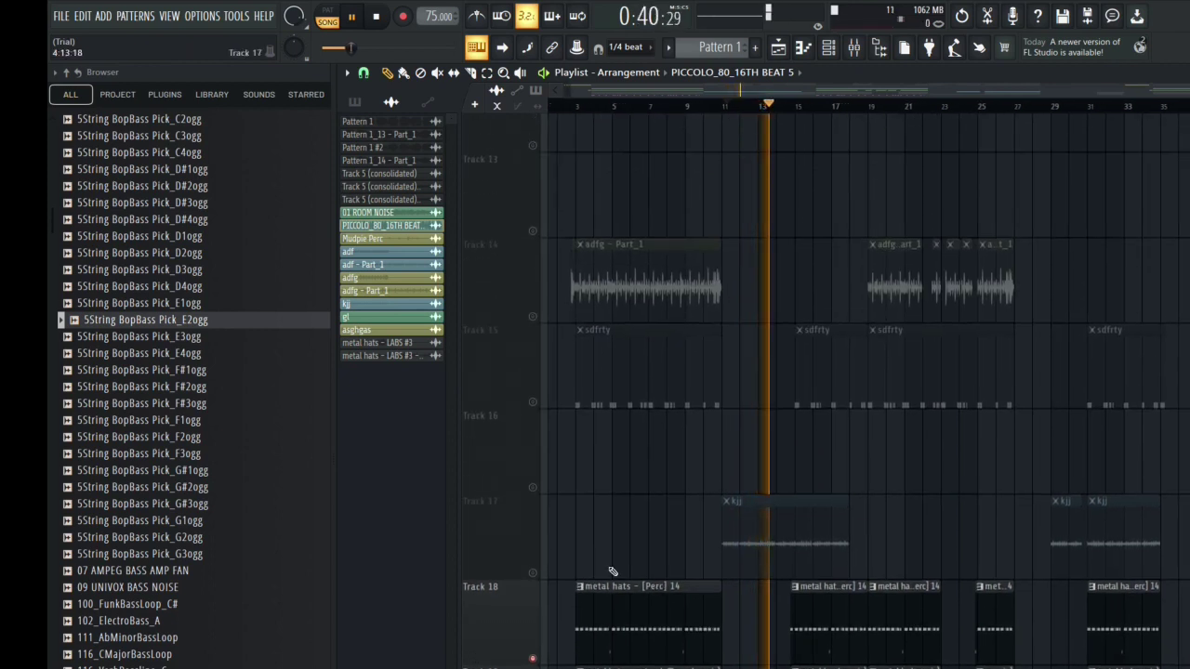
pyautogui.click(353, 17)
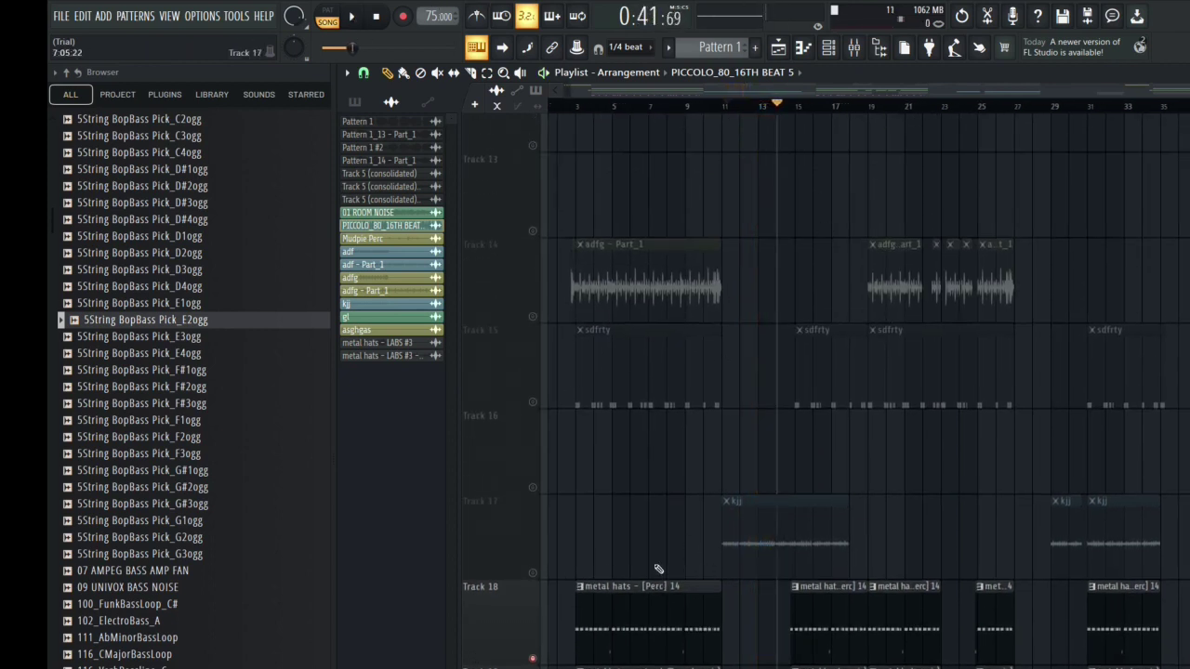
# Turn on Track 17, play its kjj clip from bar 11 and stop playback.
pyautogui.click(532, 573)
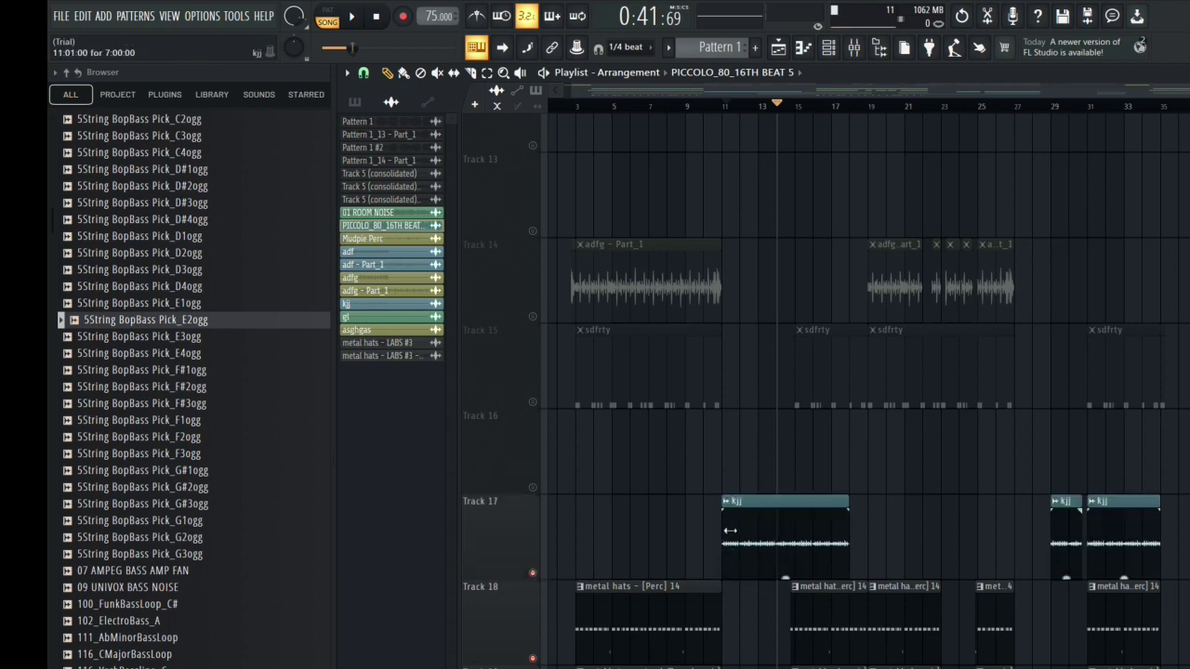
pyautogui.click(728, 106)
pyautogui.moveTo(728, 109); pyautogui.dragTo(718, 137)
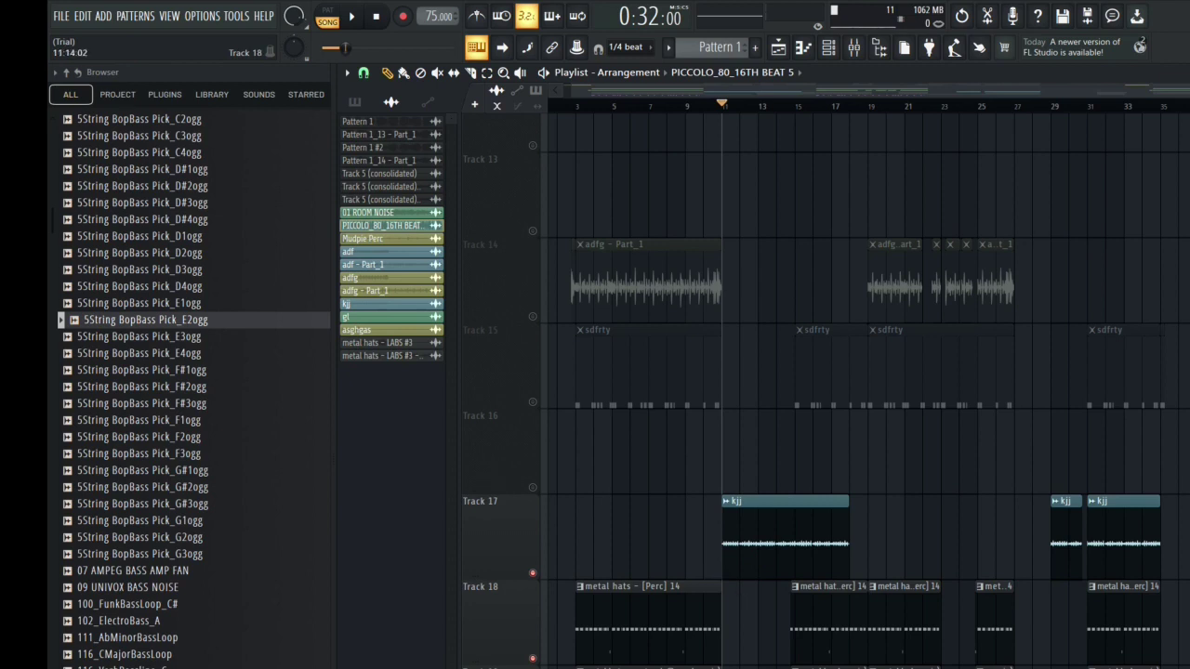
pyautogui.scroll(3, 785, 570)
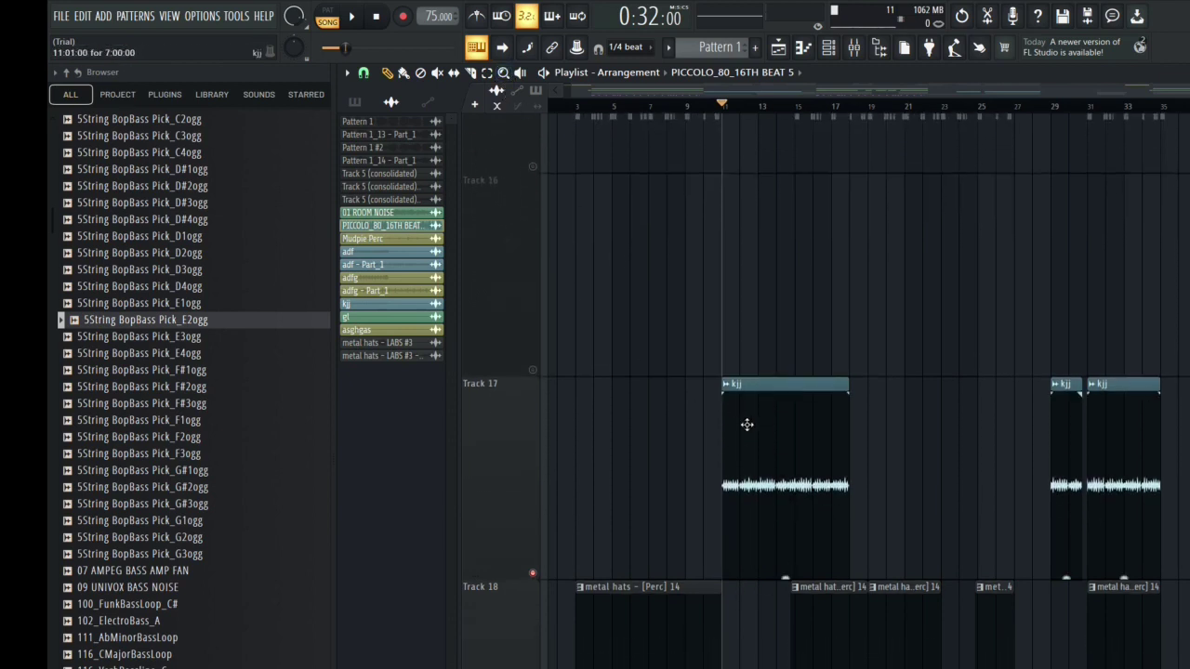
pyautogui.scroll(5, 747, 425)
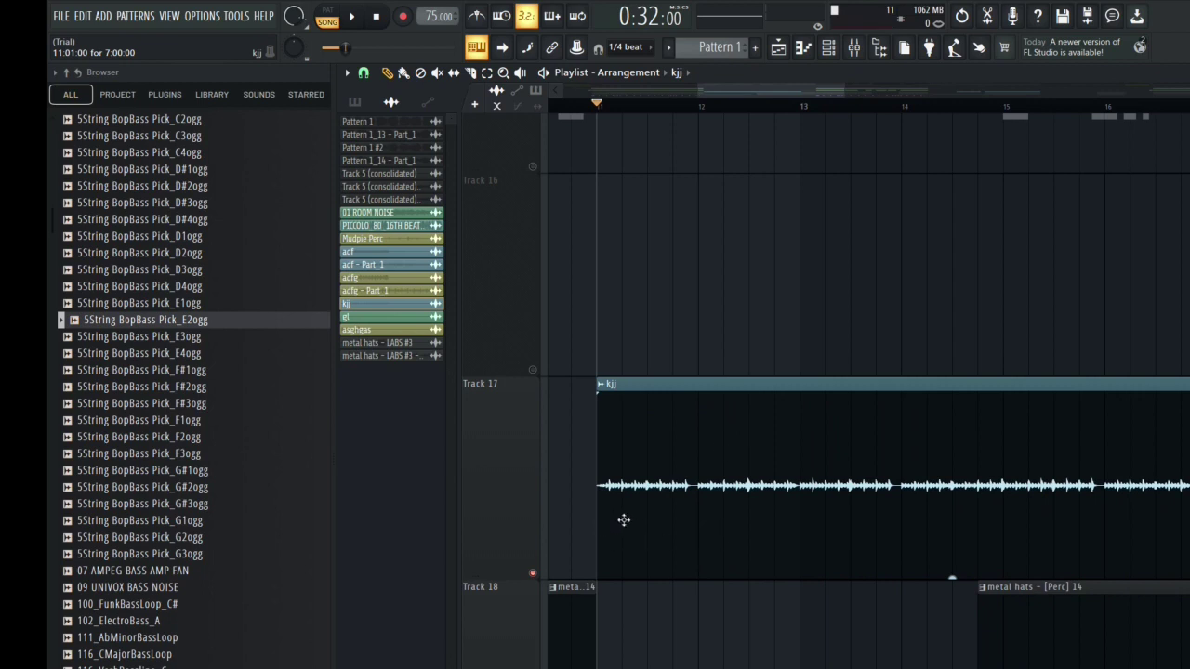
pyautogui.press('space')
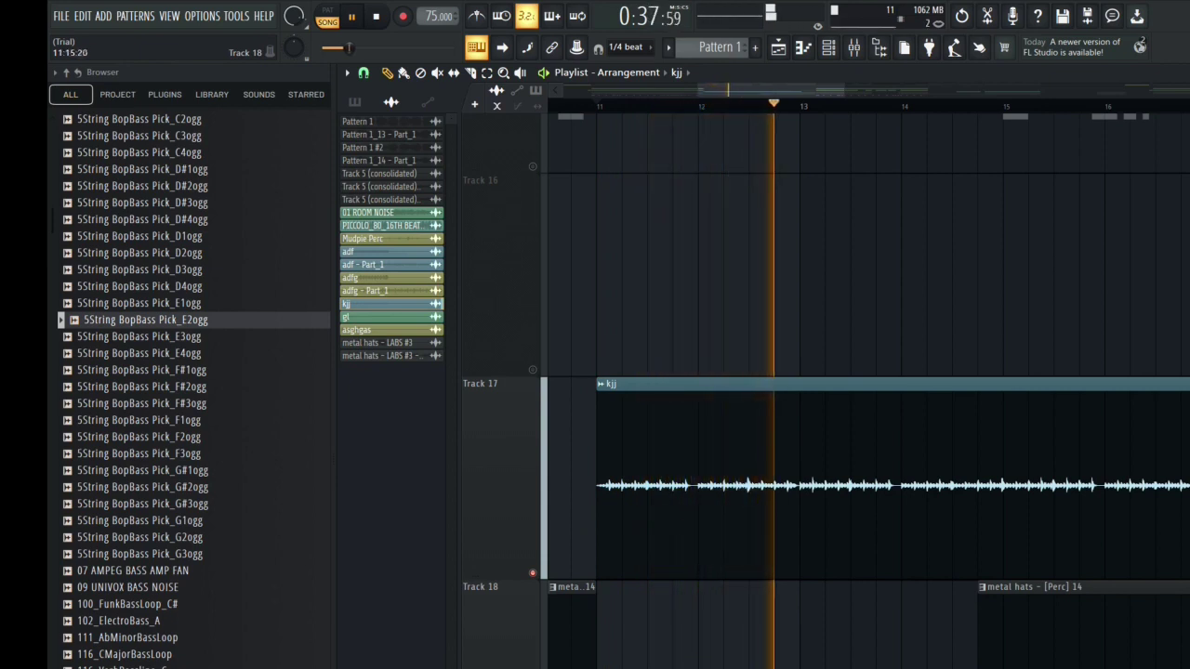
pyautogui.press('space')
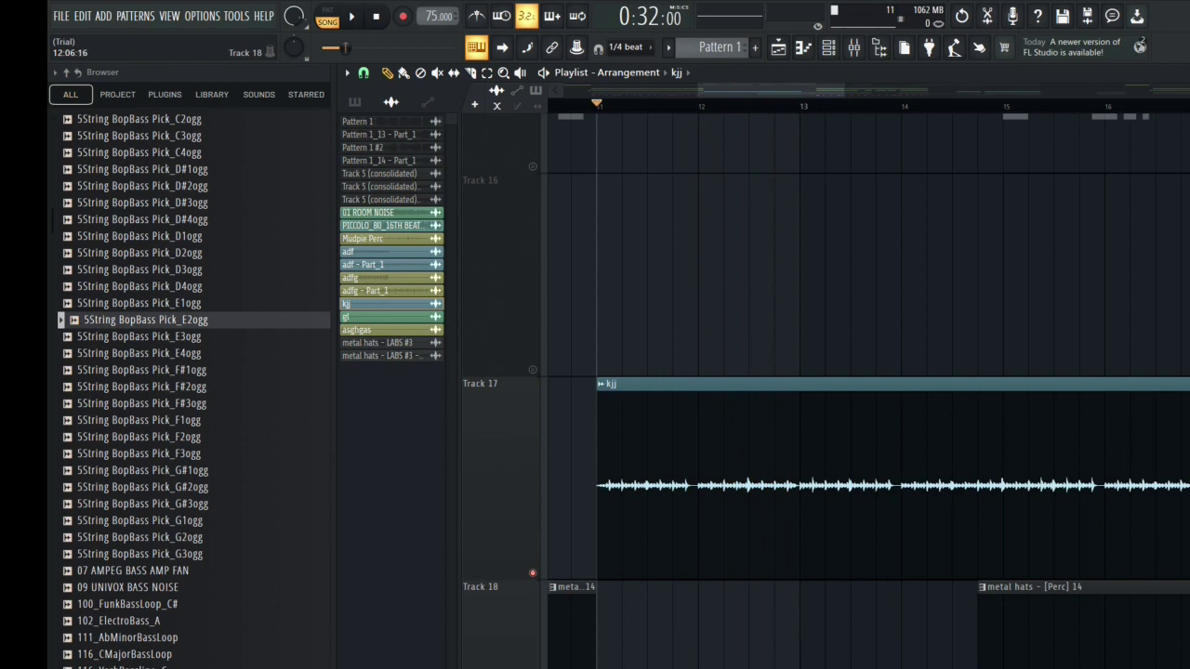
# Turn Tracks 14 and 15 back on and start playing the drum tracks together from bar 3.
pyautogui.scroll(3, 895, 191)
pyautogui.hscroll(-5, 895, 191)
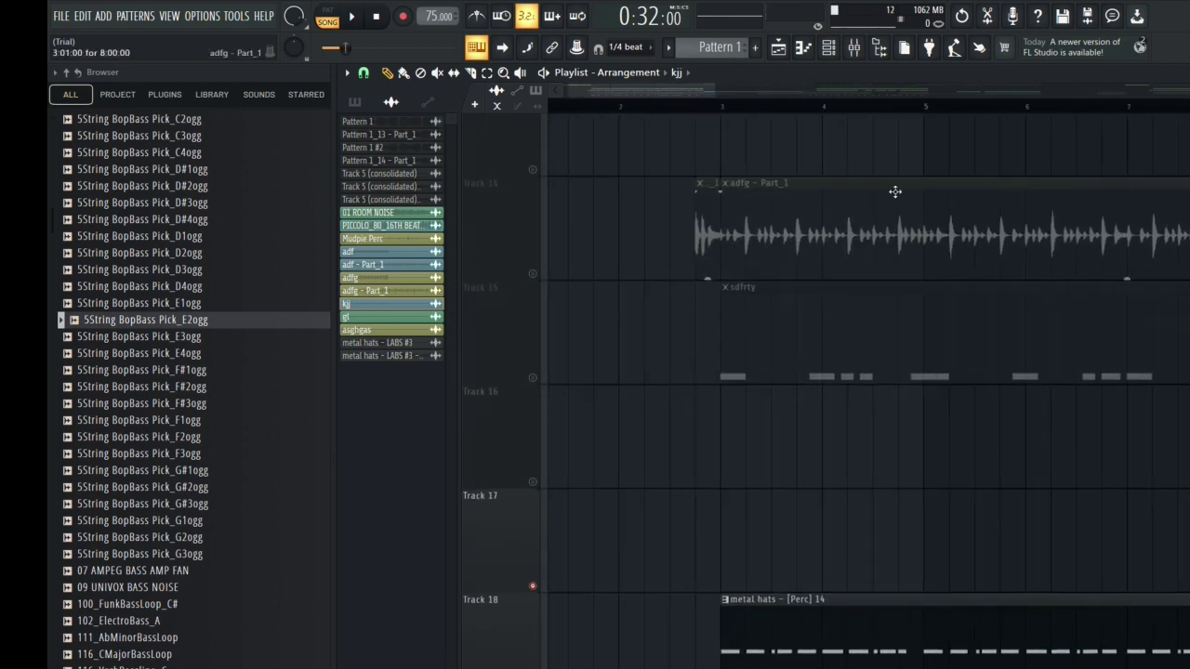
pyautogui.click(722, 106)
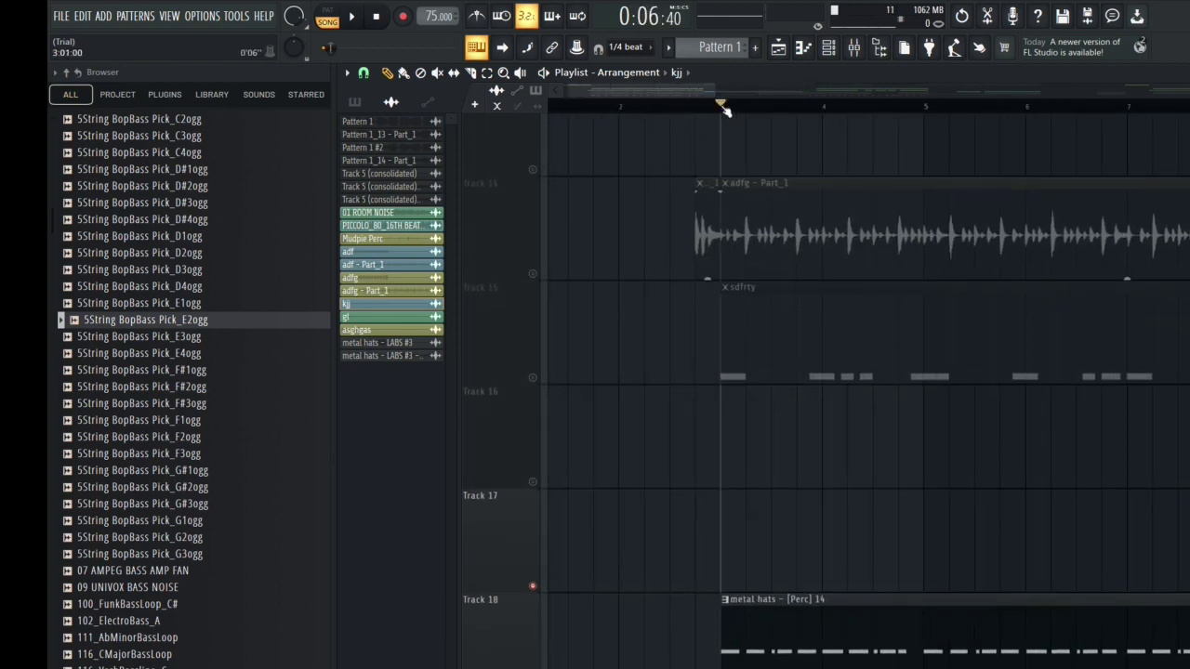
pyautogui.click(533, 275)
pyautogui.click(535, 379)
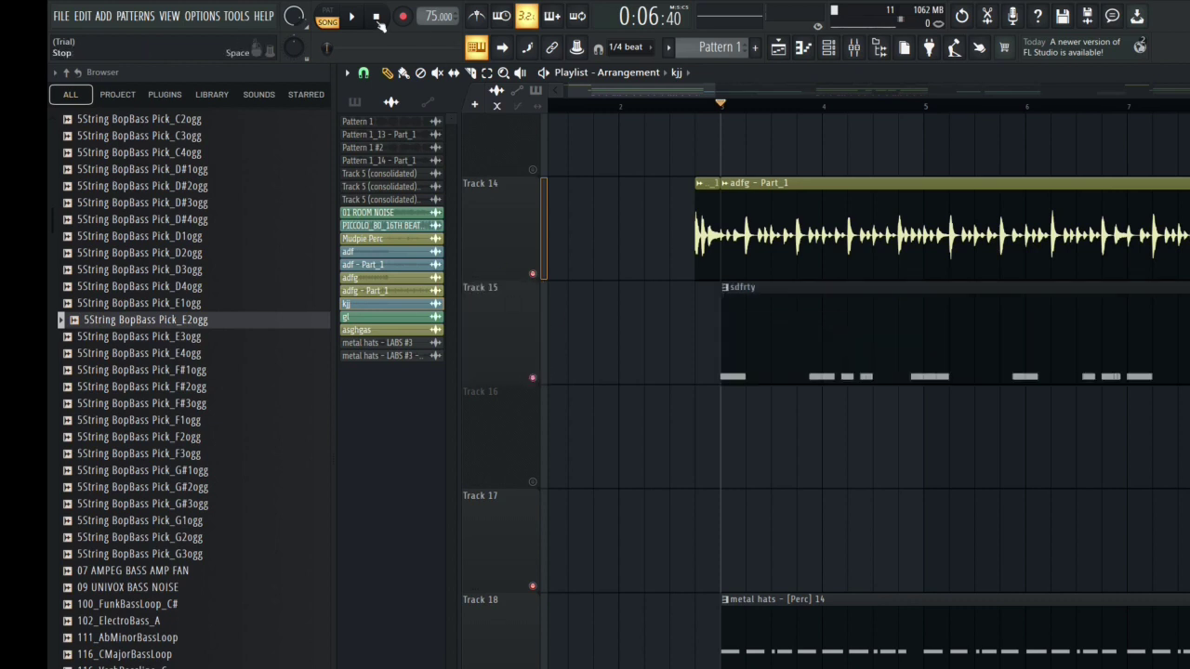
pyautogui.click(356, 18)
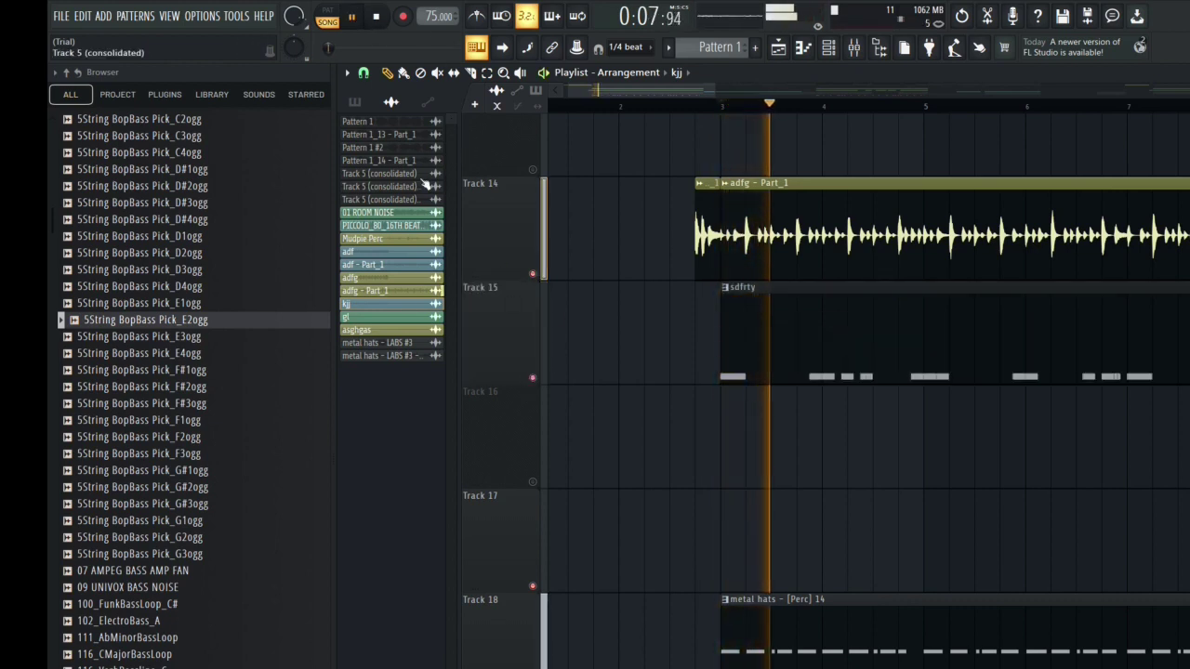
# Show the full arrangement during playback and continue listening to the drum tracks from bar 11.
pyautogui.scroll(-5, 768, 497)
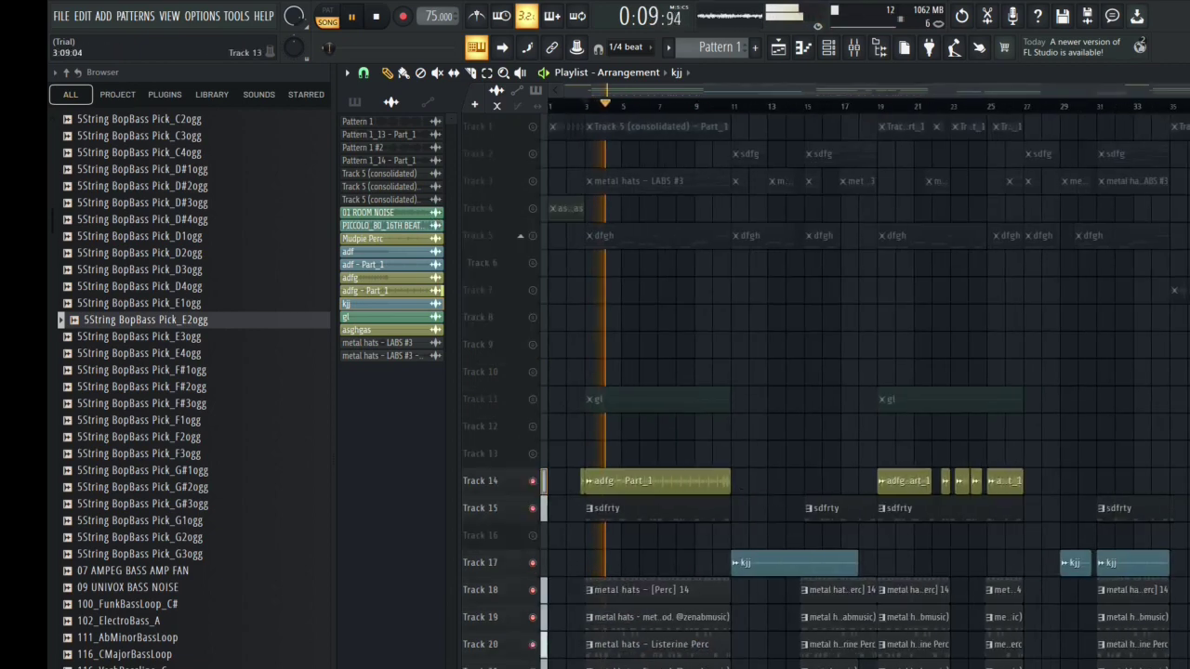
pyautogui.keyDown('alt'); pyautogui.scroll(4, 698, 433); pyautogui.keyUp('alt')
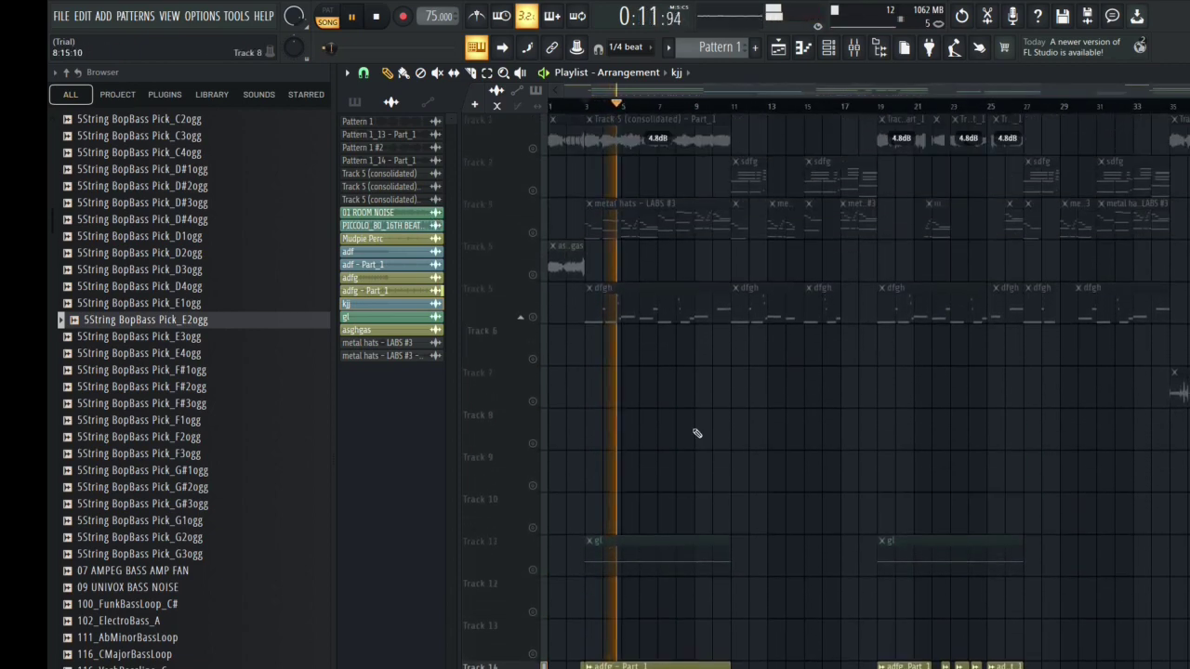
pyautogui.click(735, 107)
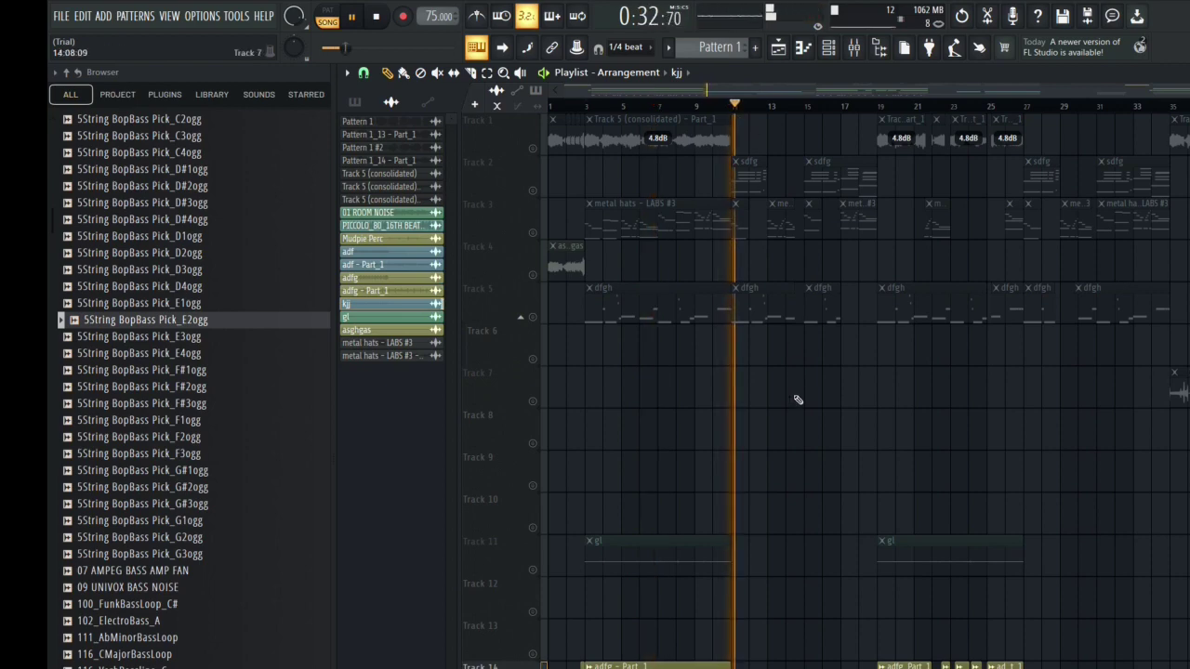
# Play the drum tracks from bar 15, look over their clips down the playlist and stop playback.
pyautogui.click(806, 107)
pyautogui.scroll(-1, 900, 389)
pyautogui.scroll(-6, 900, 388)
pyautogui.scroll(5, 911, 448)
pyautogui.scroll(1, 911, 448)
pyautogui.press('space')
pyautogui.scroll(1, 757, 473)
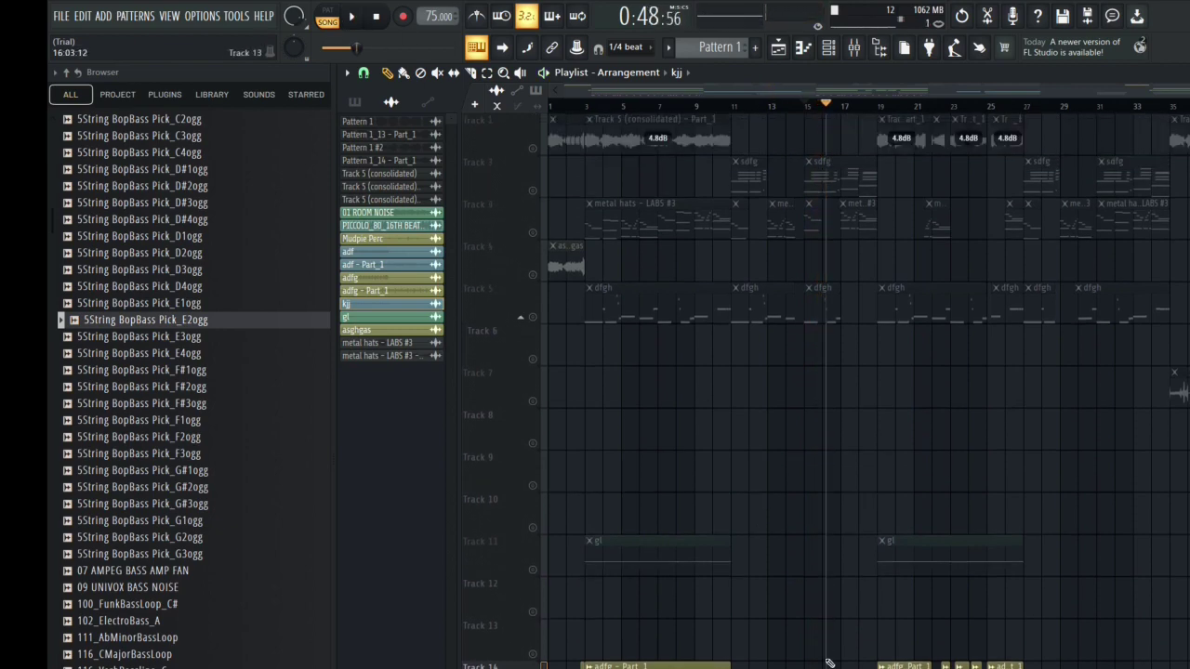
# Turn all tracks back on and play the full arrangement from bar 1 until pausing playback.
pyautogui.click(533, 233)
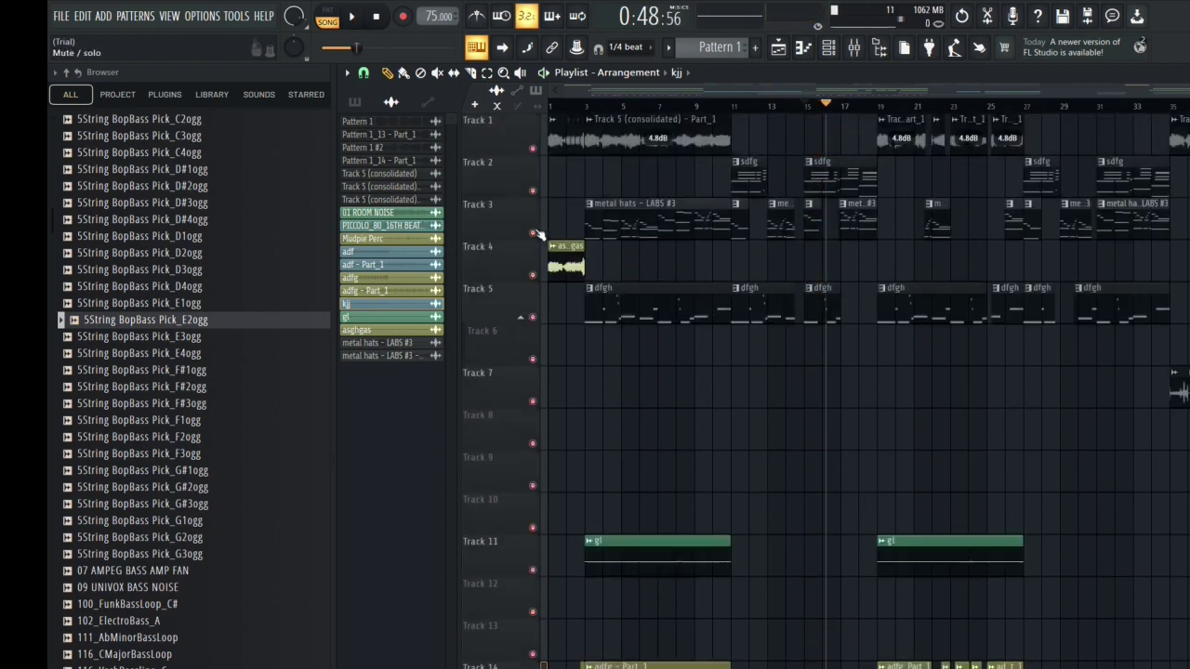
pyautogui.scroll(-4, 683, 485)
pyautogui.scroll(4, 757, 310)
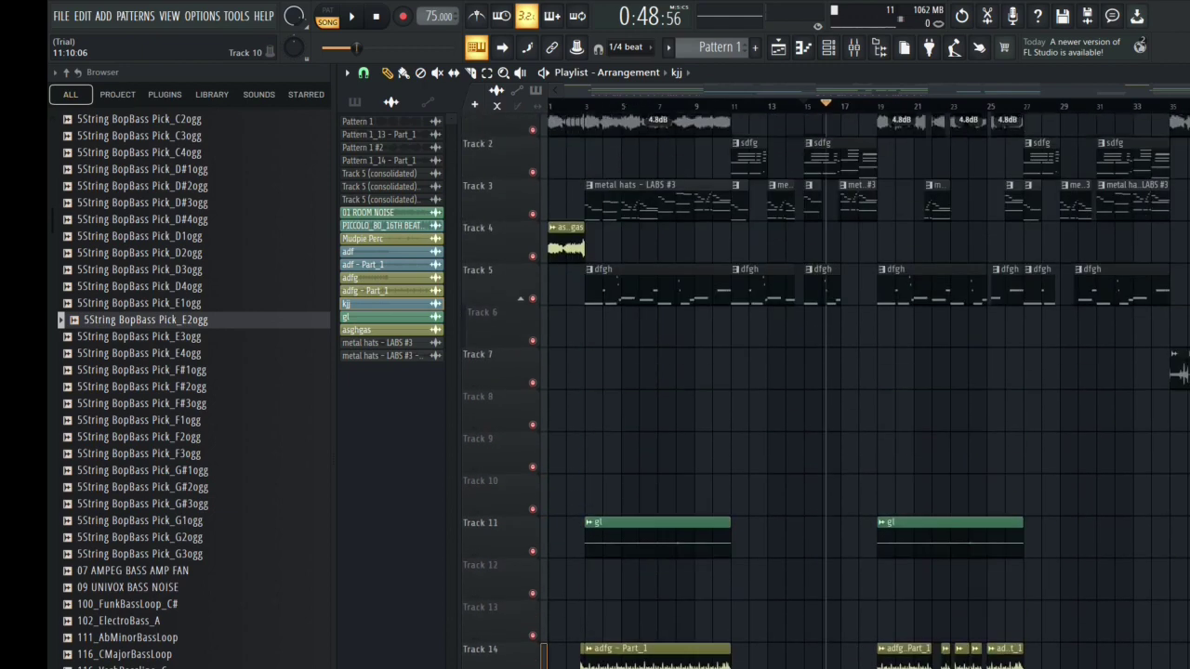
pyautogui.click(550, 106)
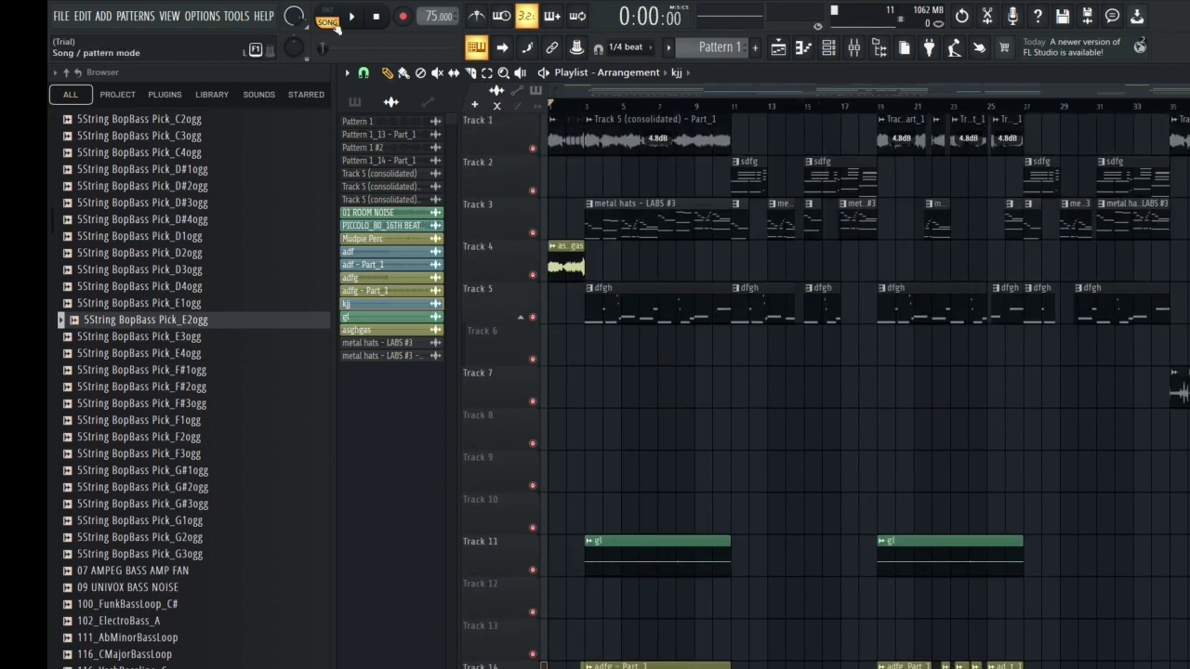
pyautogui.click(353, 17)
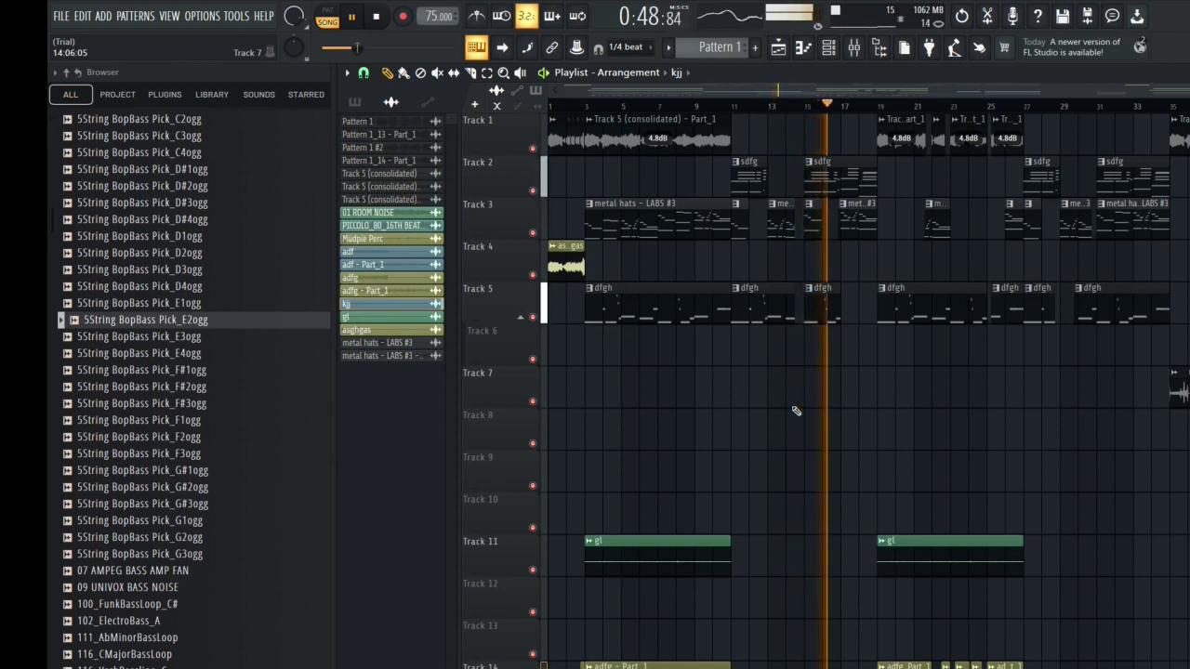
pyautogui.press('space')
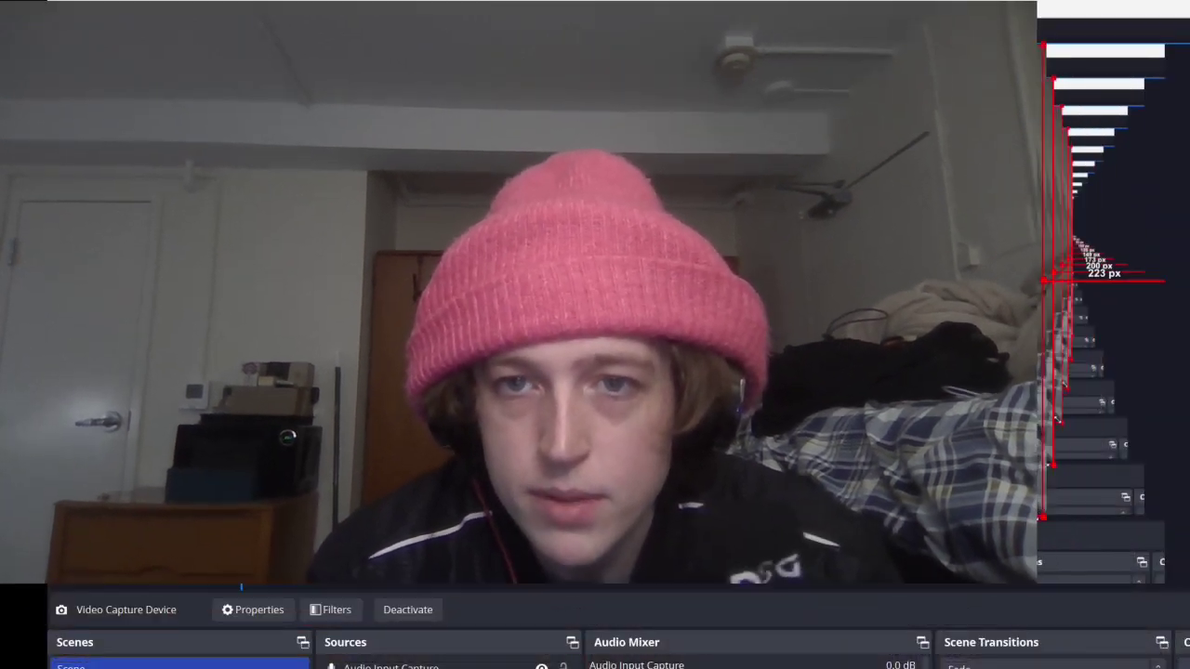
# Shrink the Video Capture Device source into the canvas corner in OBS and switch to the 128 BPM project in FL Studio.
pyautogui.moveTo(1037, 584); pyautogui.dragTo(310, 175)
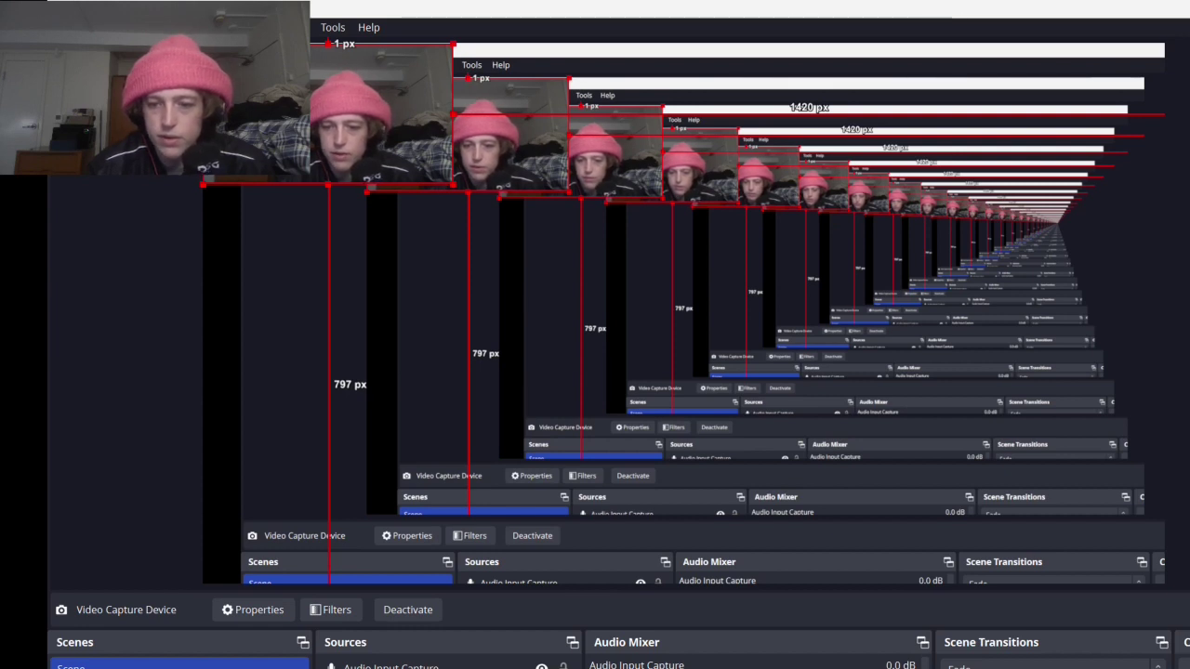
pyautogui.hotkey('alt', 'Tab')
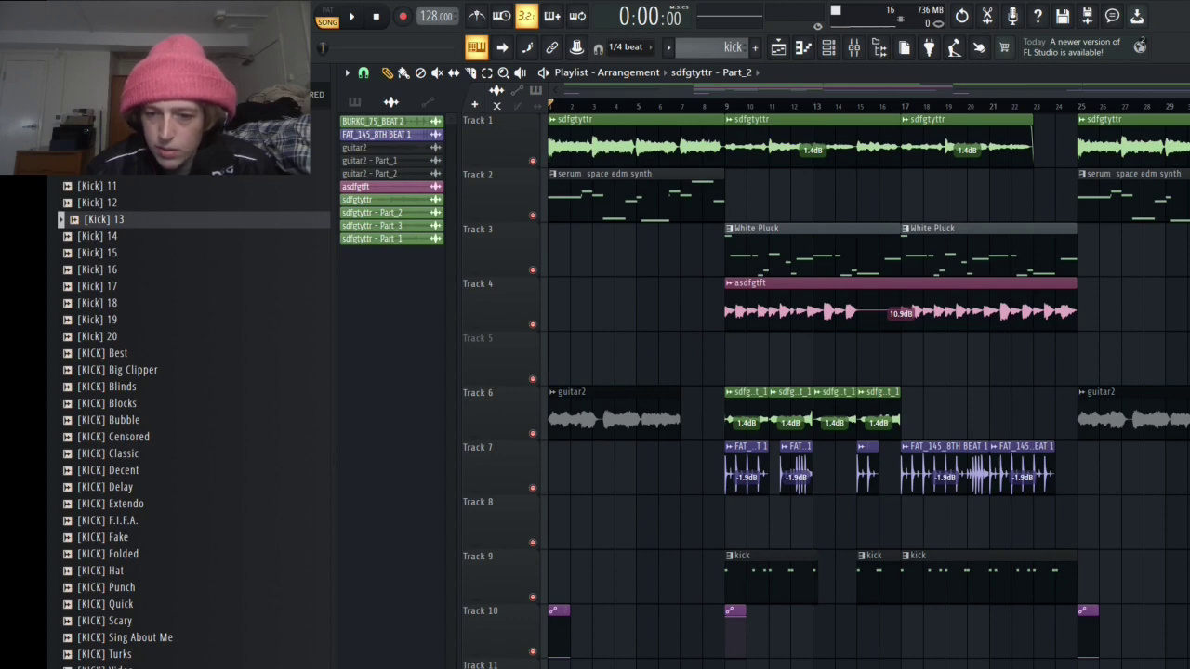
pyautogui.hotkey('alt', 'Tab')
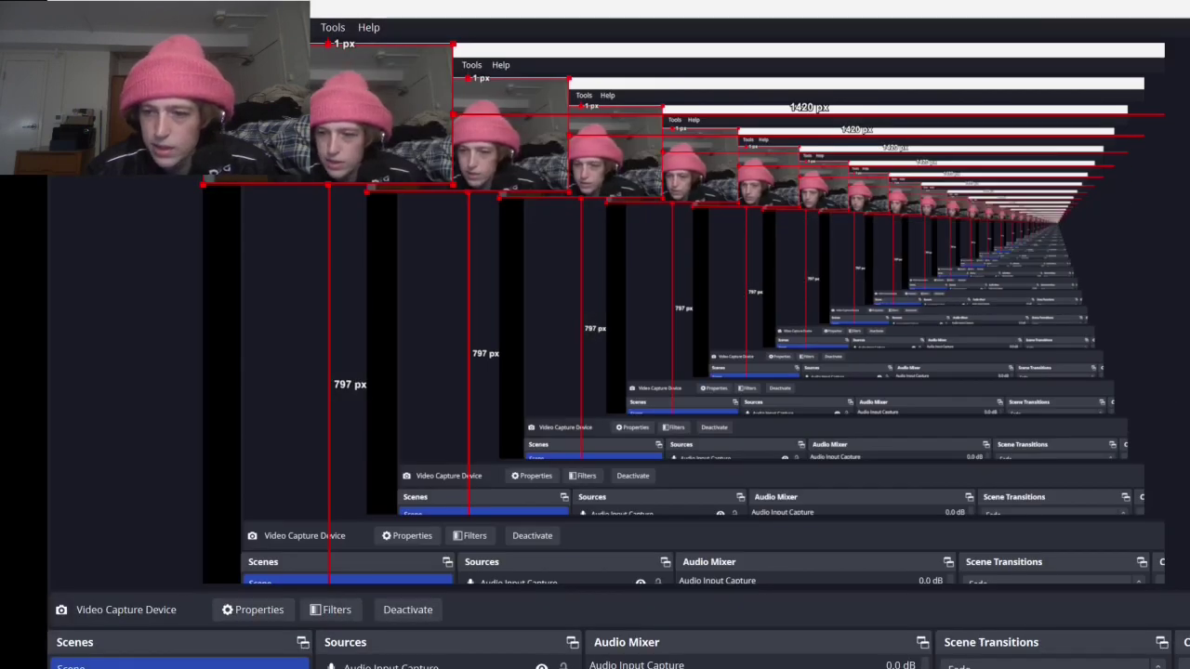
pyautogui.hotkey('alt', 'Tab')
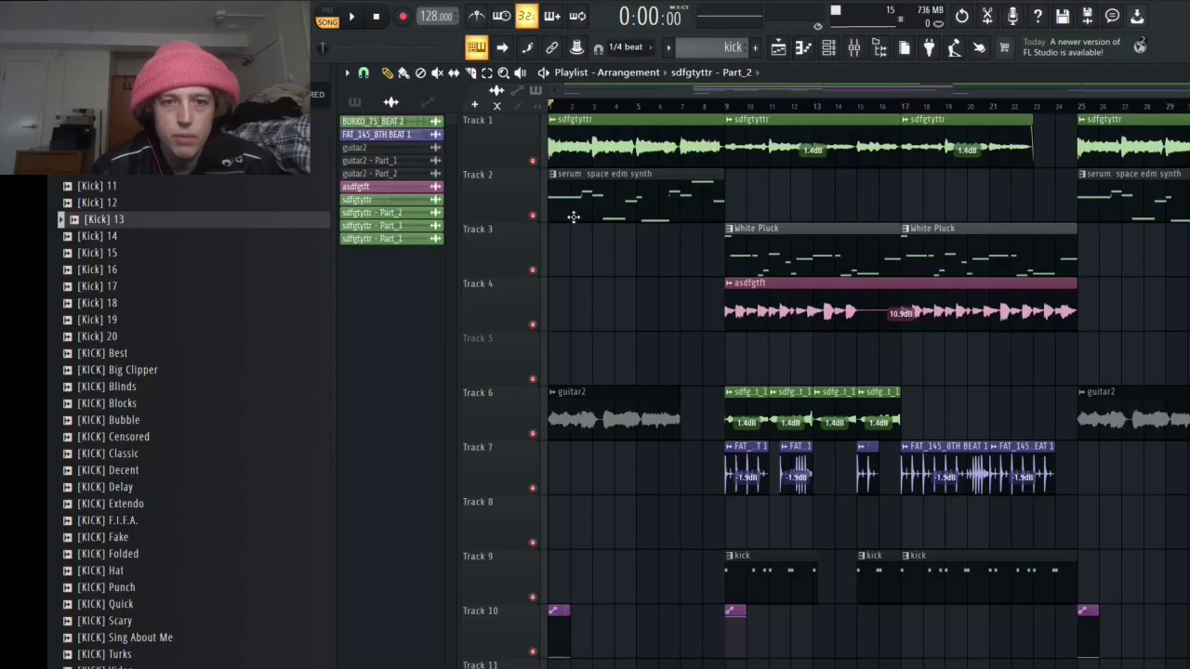
# Place the Kepler pattern at bar 1 of Track 7 and solo that track.
pyautogui.keyDown('ctrl'); pyautogui.click(532, 161); pyautogui.keyUp('ctrl')
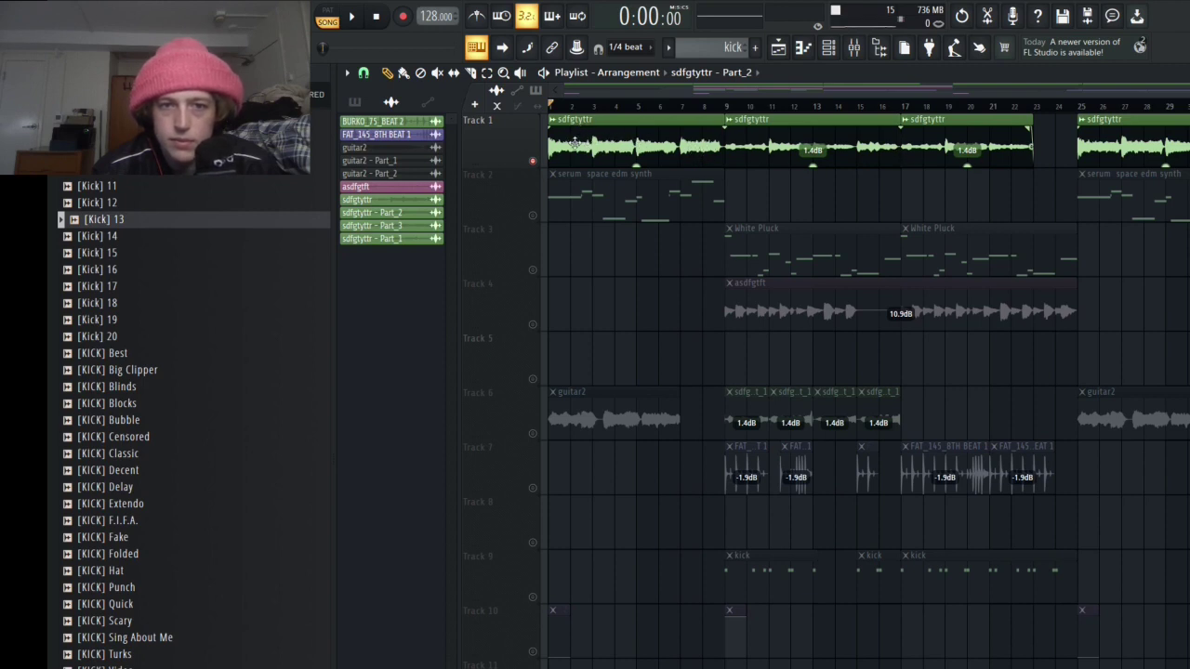
pyautogui.click(354, 102)
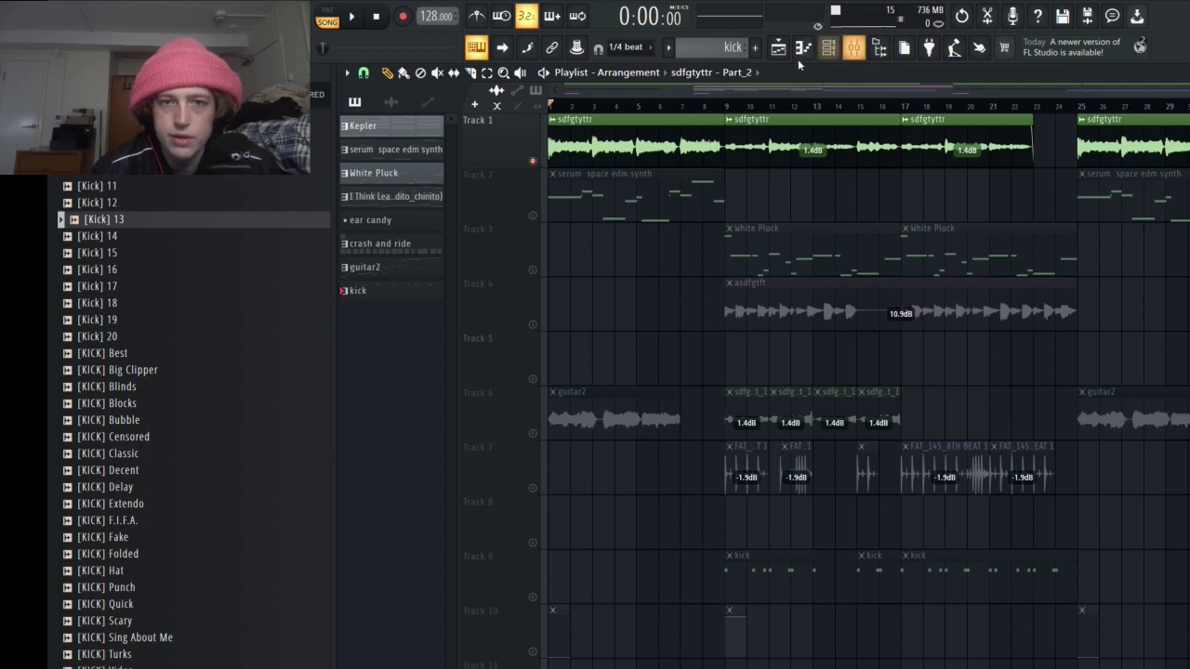
pyautogui.click(416, 134)
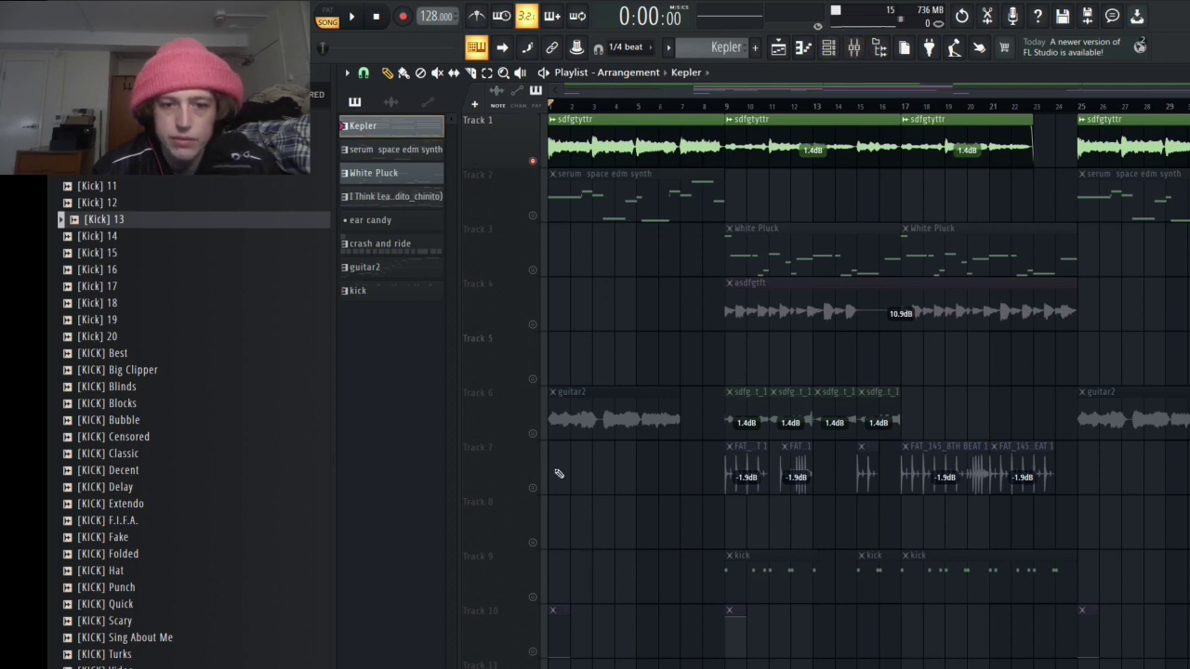
pyautogui.click(558, 474)
pyautogui.click(536, 490)
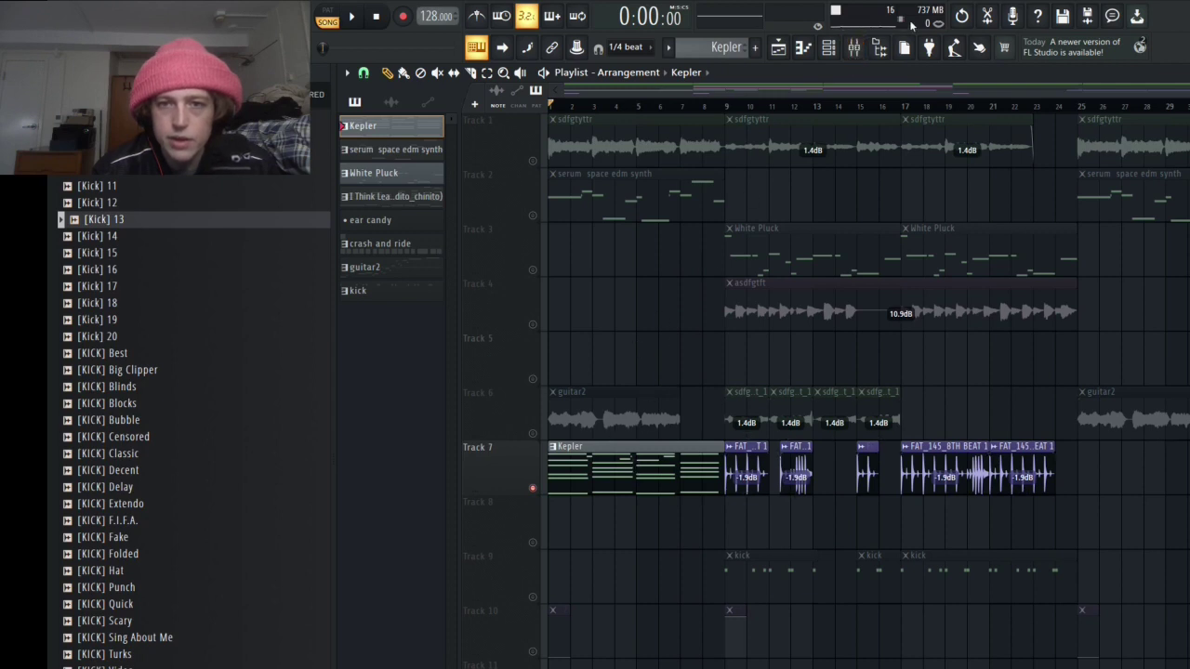
# Examine the ValhallaVintageVerb settings on mixer Insert 1 and return to the playlist.
pyautogui.click(855, 48)
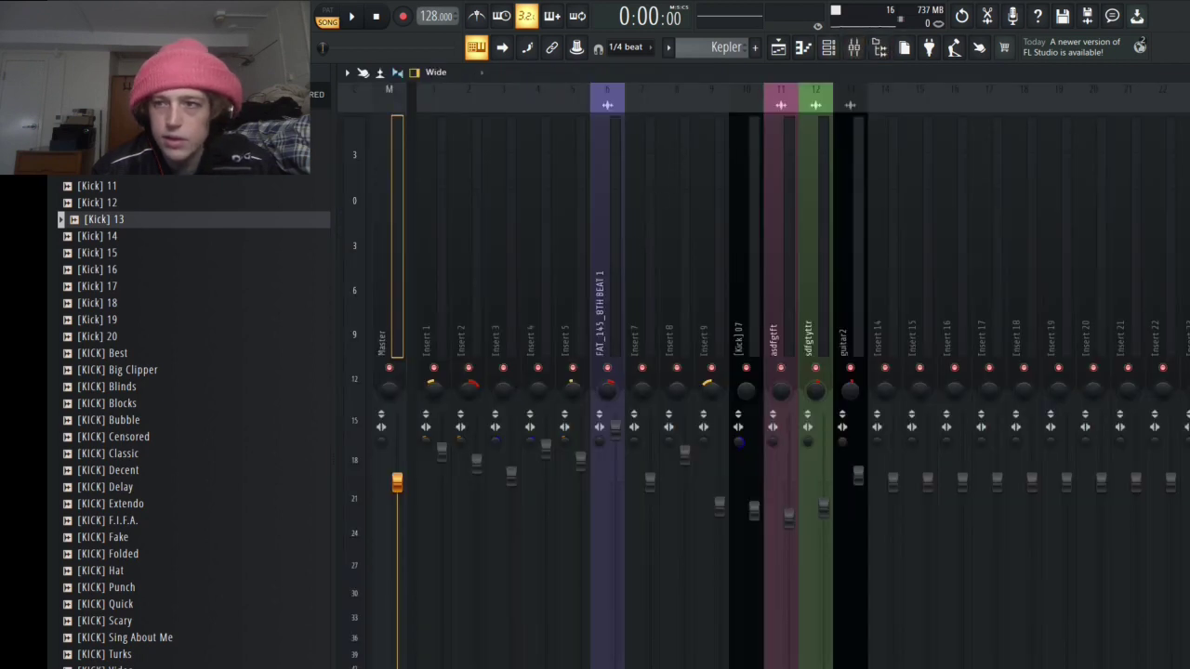
pyautogui.click(428, 240)
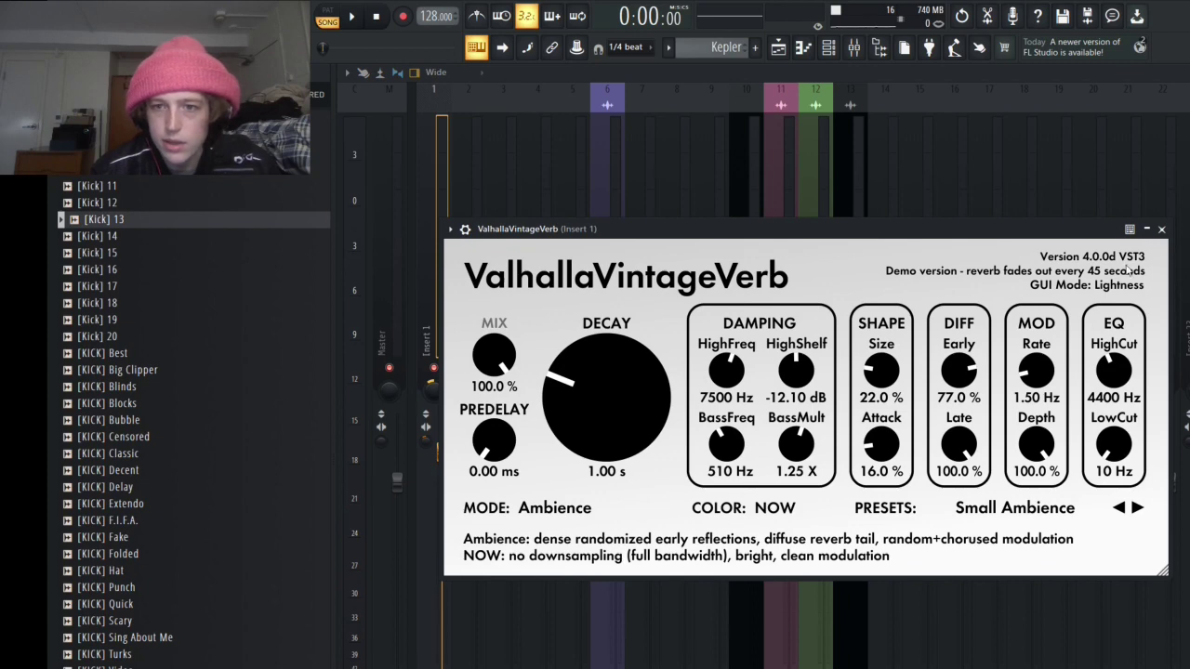
pyautogui.click(1161, 230)
pyautogui.press('F5')
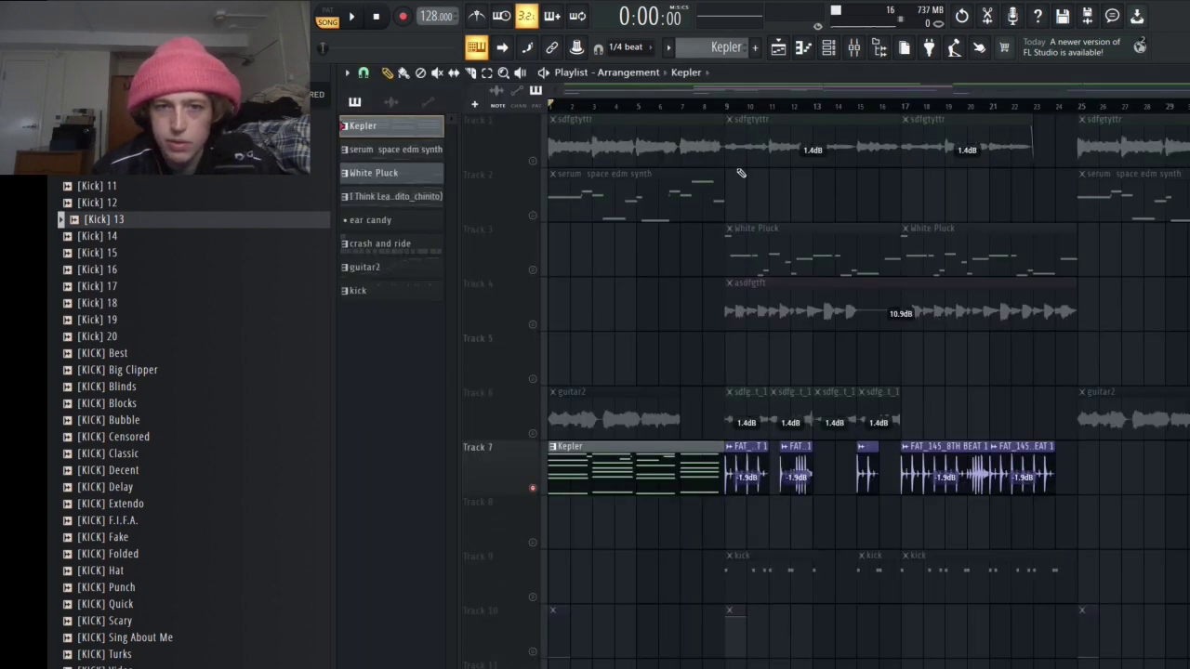
# Delete the Kepler clip from Track 7 and examine the Kepler synth's settings with Track 1 soloed.
pyautogui.rightClick(637, 448)
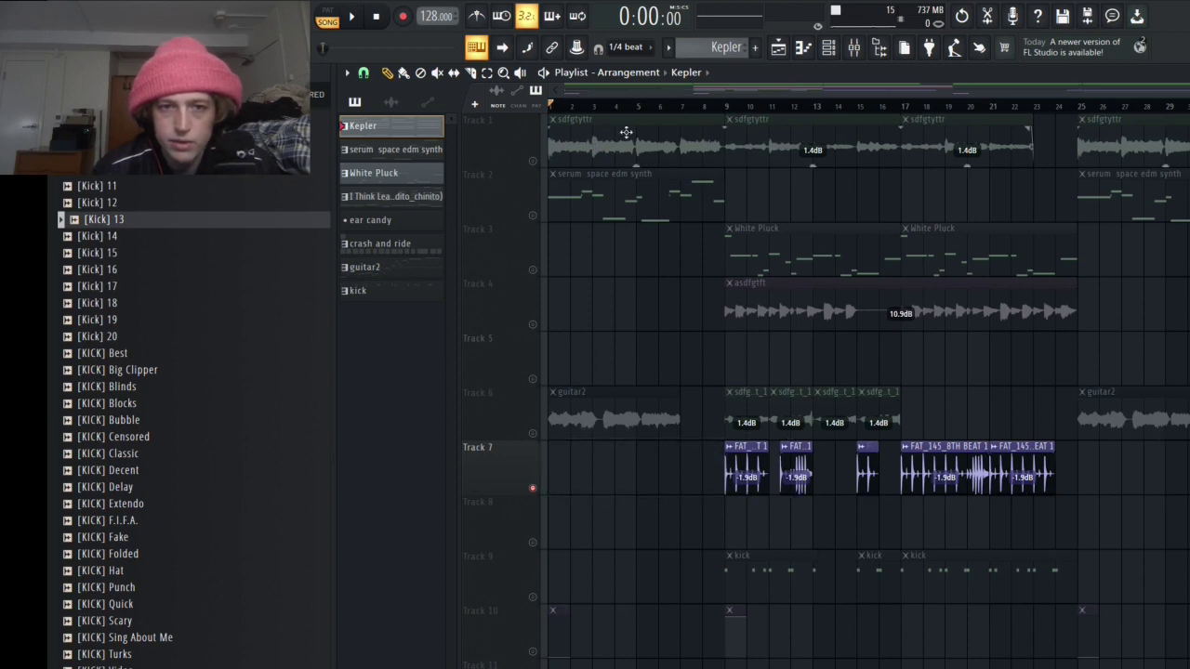
pyautogui.rightClick(534, 162)
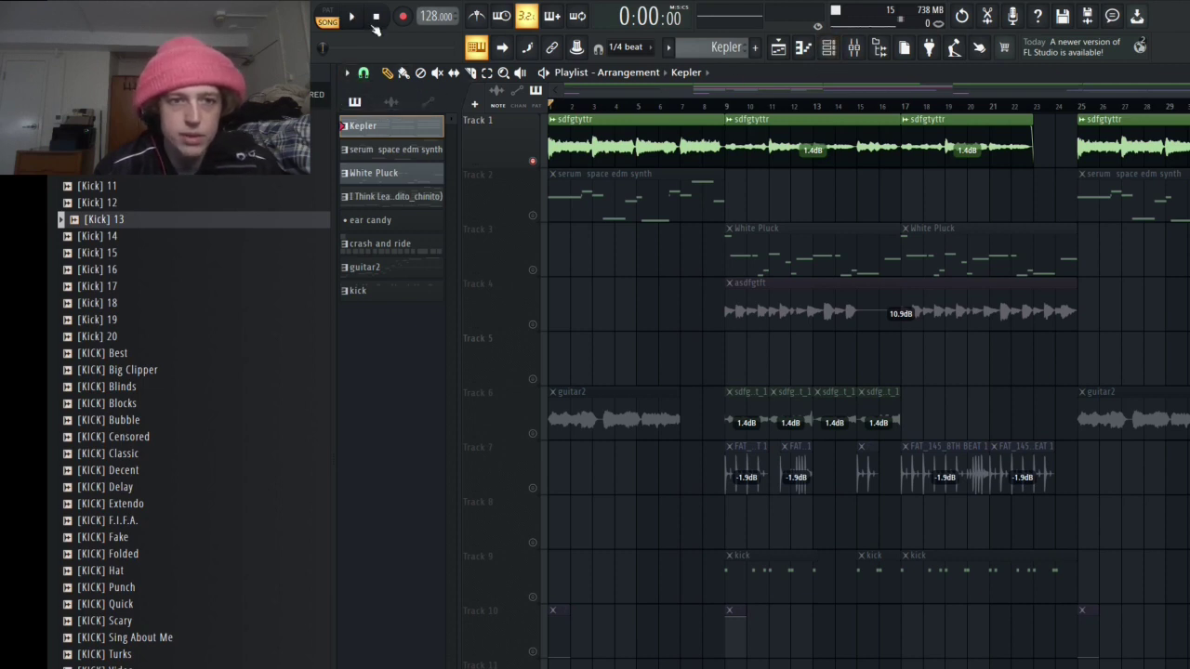
pyautogui.click(829, 47)
pyautogui.click(1069, 118)
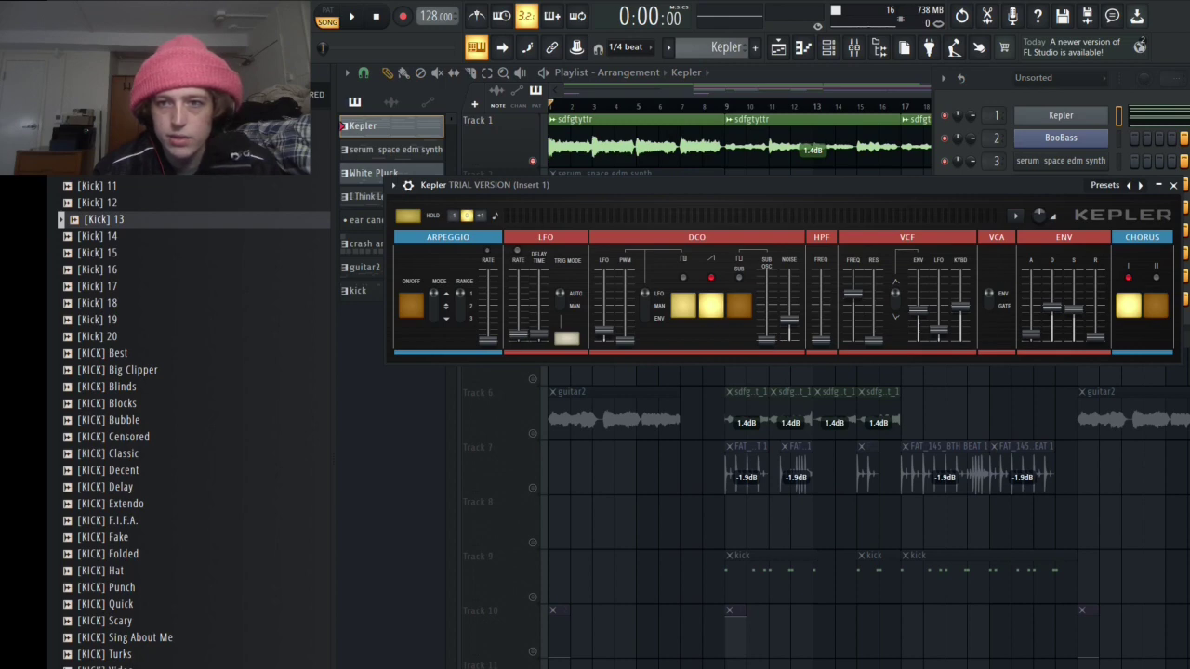
pyautogui.click(1174, 186)
# Solo Track 1, play its sdfgtyttr clip from bar 1 and stop playback.
pyautogui.click(503, 115)
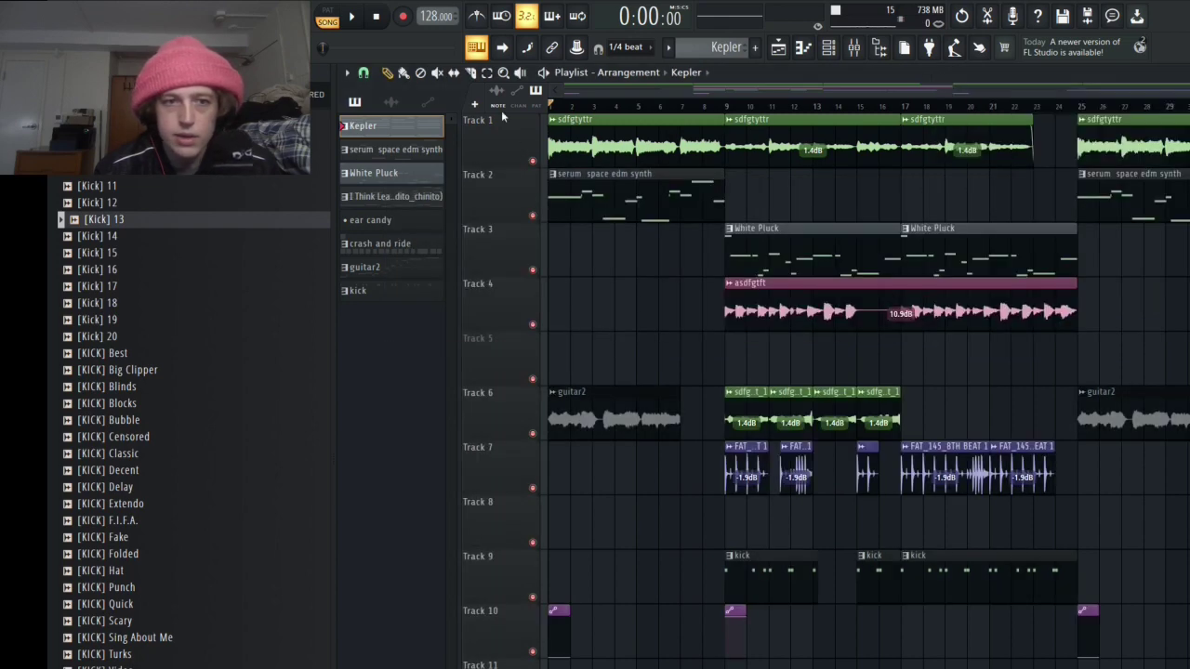
pyautogui.rightClick(527, 163)
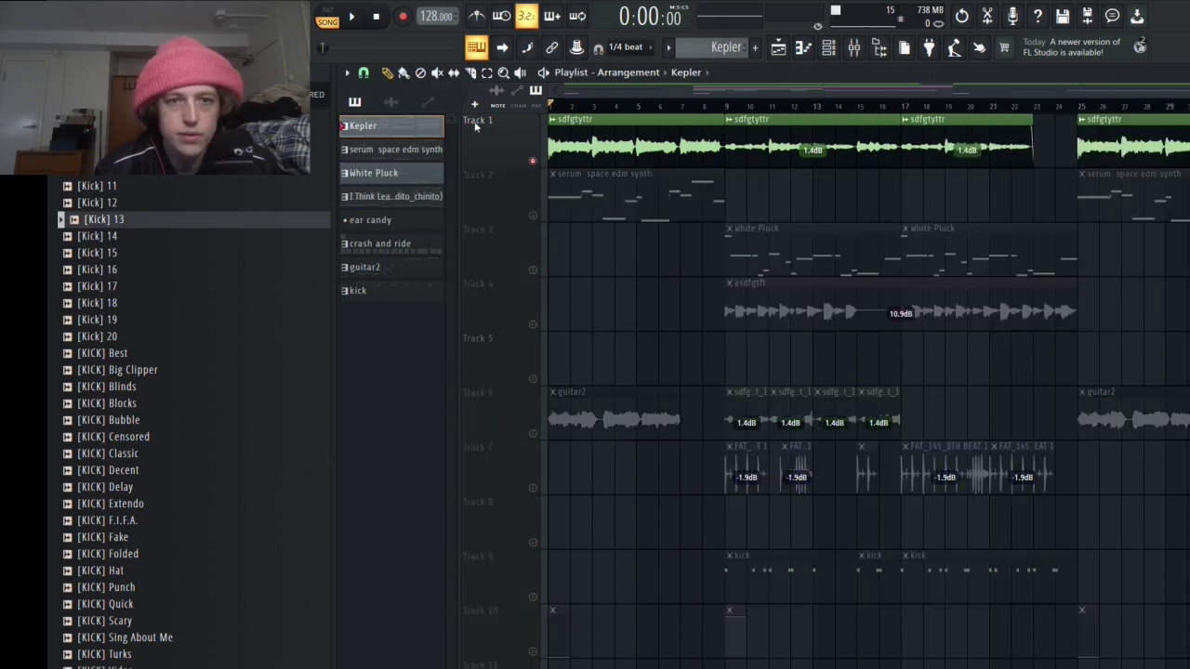
pyautogui.click(358, 18)
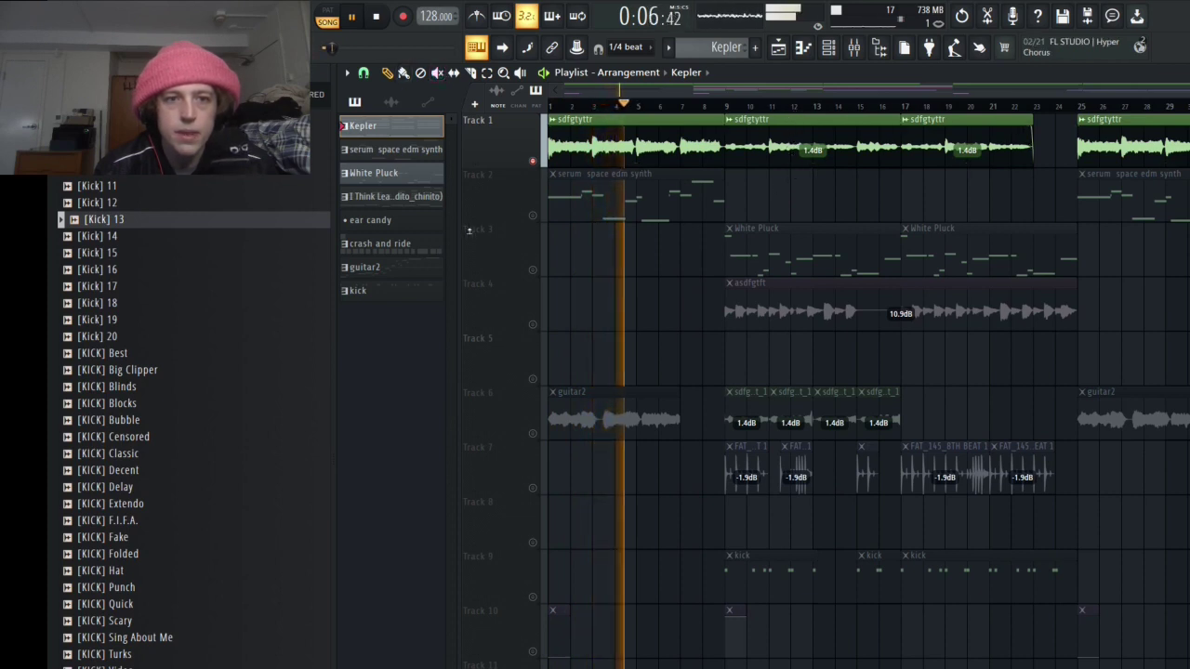
pyautogui.click(378, 17)
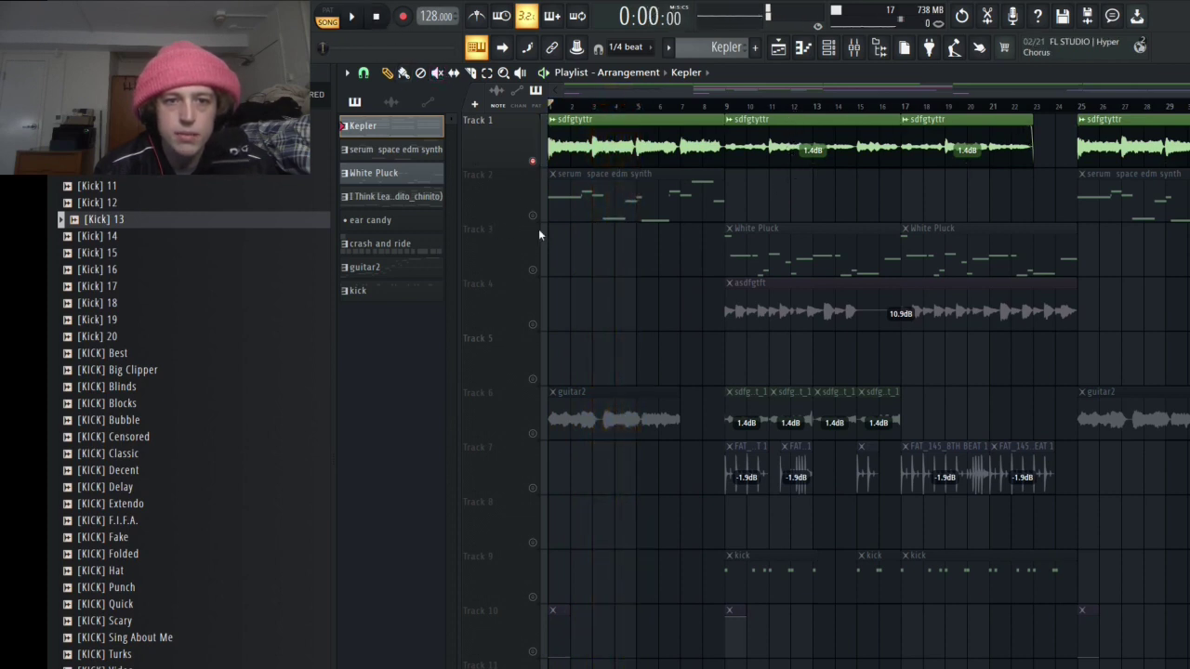
# Solo Track 2, play its serum space edm synth pattern from bar 1 and pause playback.
pyautogui.rightClick(534, 217)
pyautogui.click(353, 17)
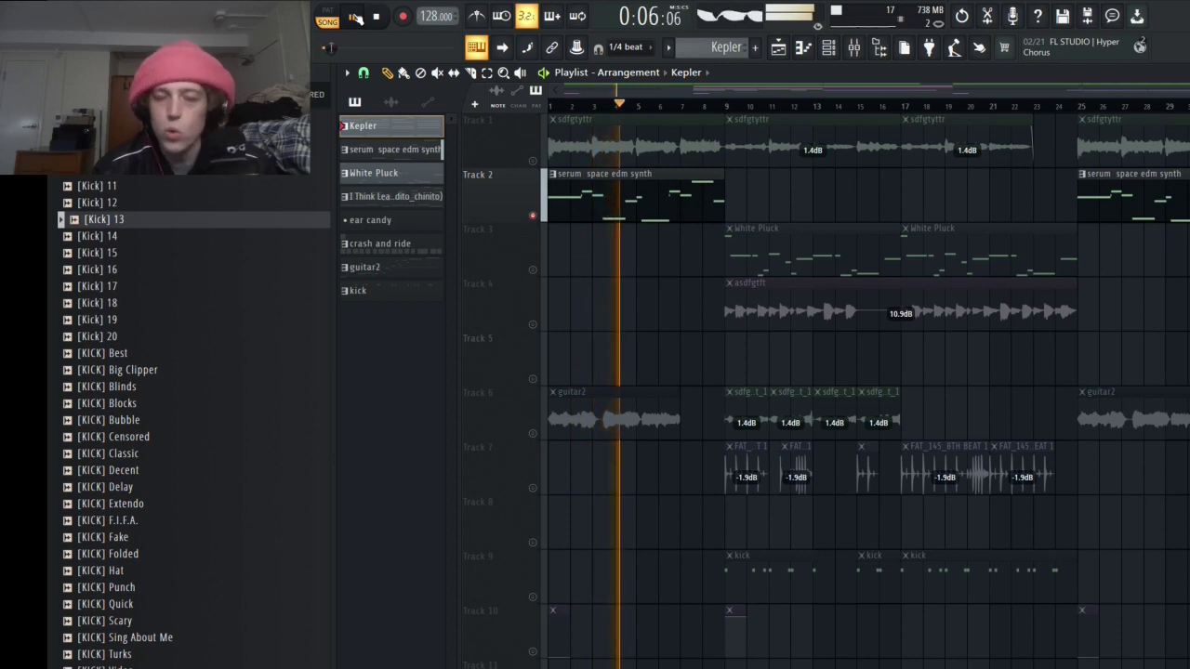
pyautogui.click(352, 17)
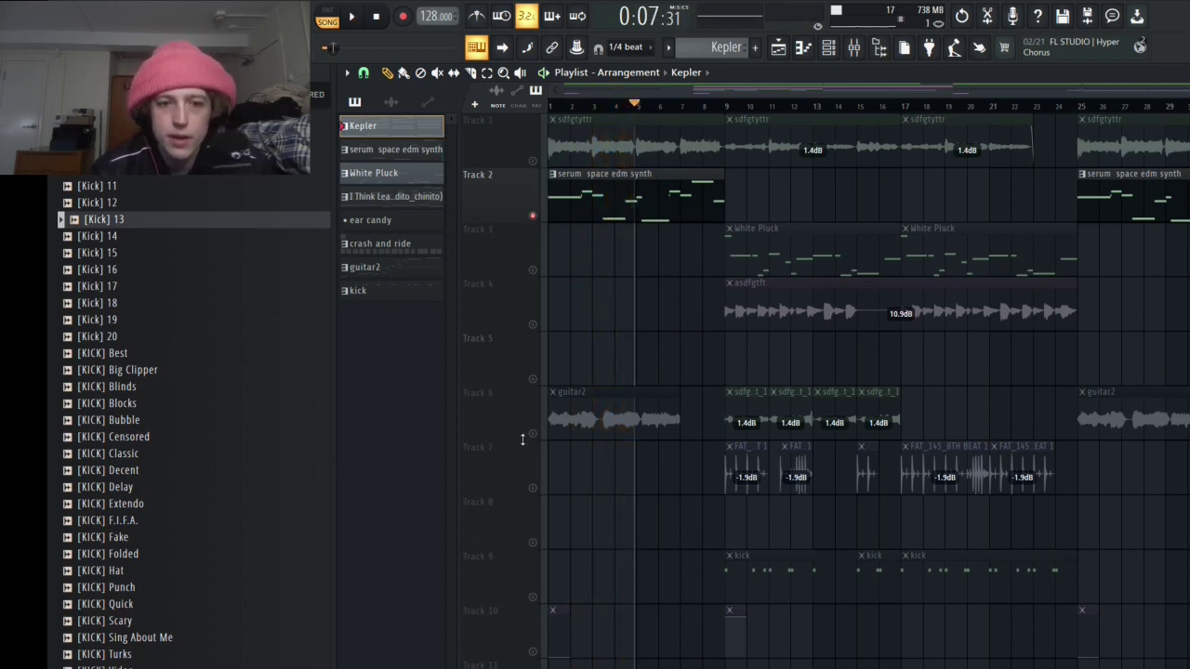
# Solo Track 6, play its guitar2 clip from bar 1 and stop playback.
pyautogui.click(536, 437)
pyautogui.press('space')
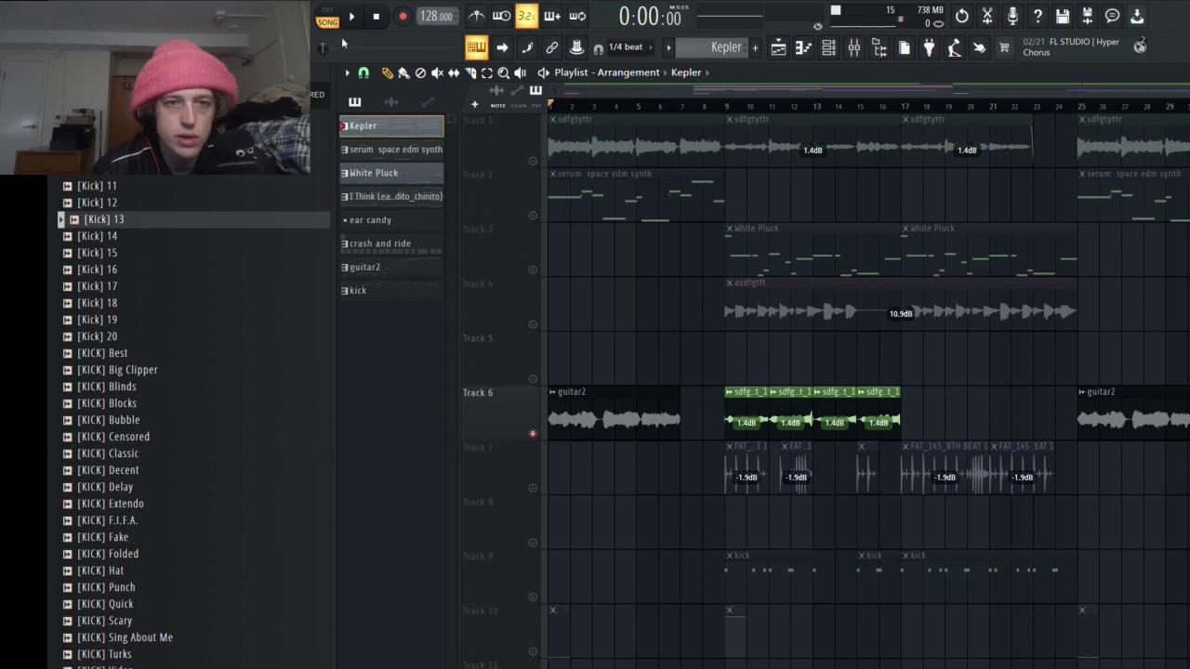
pyautogui.press('space')
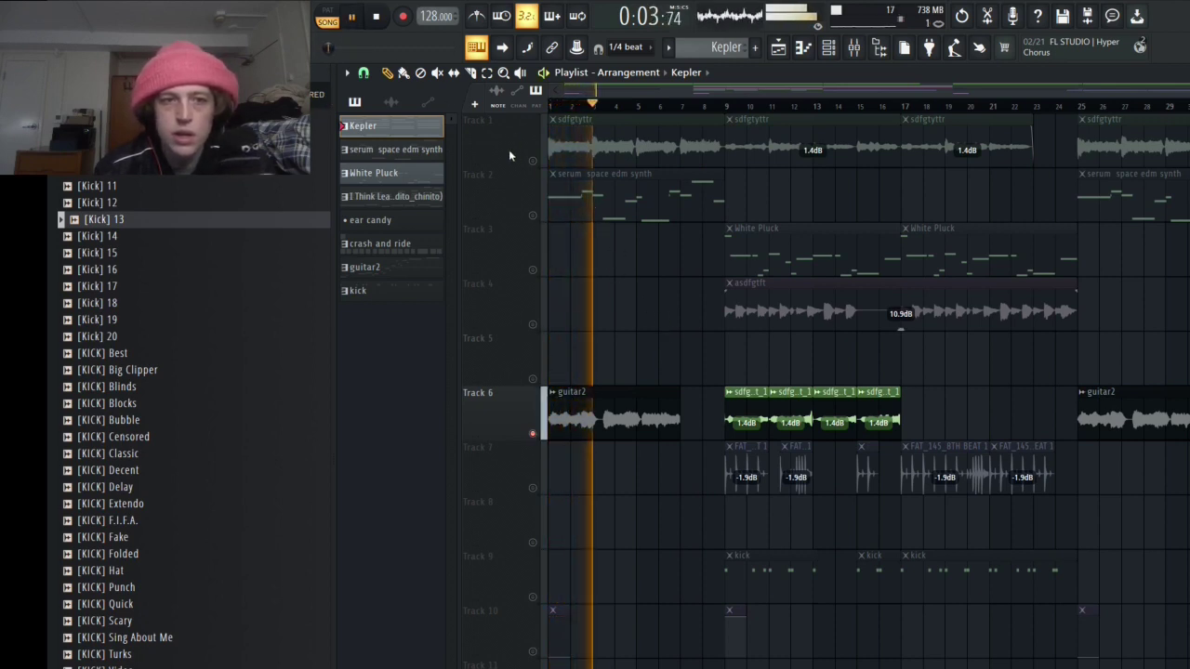
pyautogui.click(377, 18)
# Play the arrangement with all tracks on, moving the four sdfgtyttr - Part_1 clips from Track 6 up to Track 5 at bar 9.
pyautogui.rightClick(535, 431)
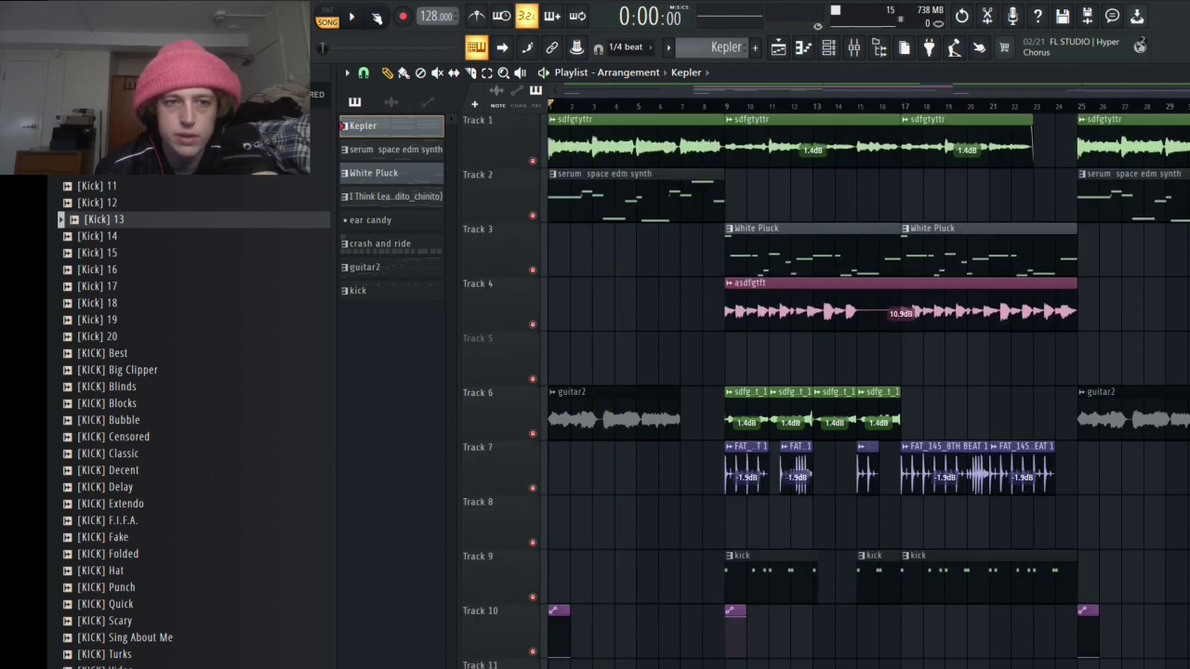
pyautogui.press('space')
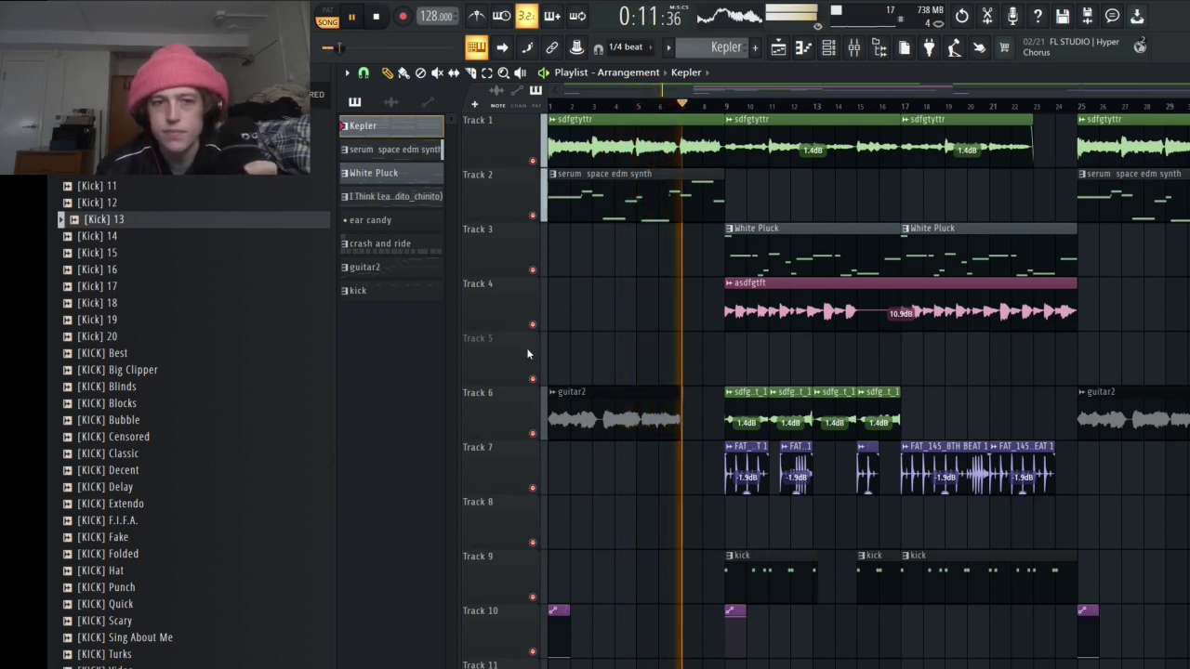
pyautogui.moveTo(953, 386); pyautogui.dragTo(772, 435)
pyautogui.hotkey('shift', 'Up')
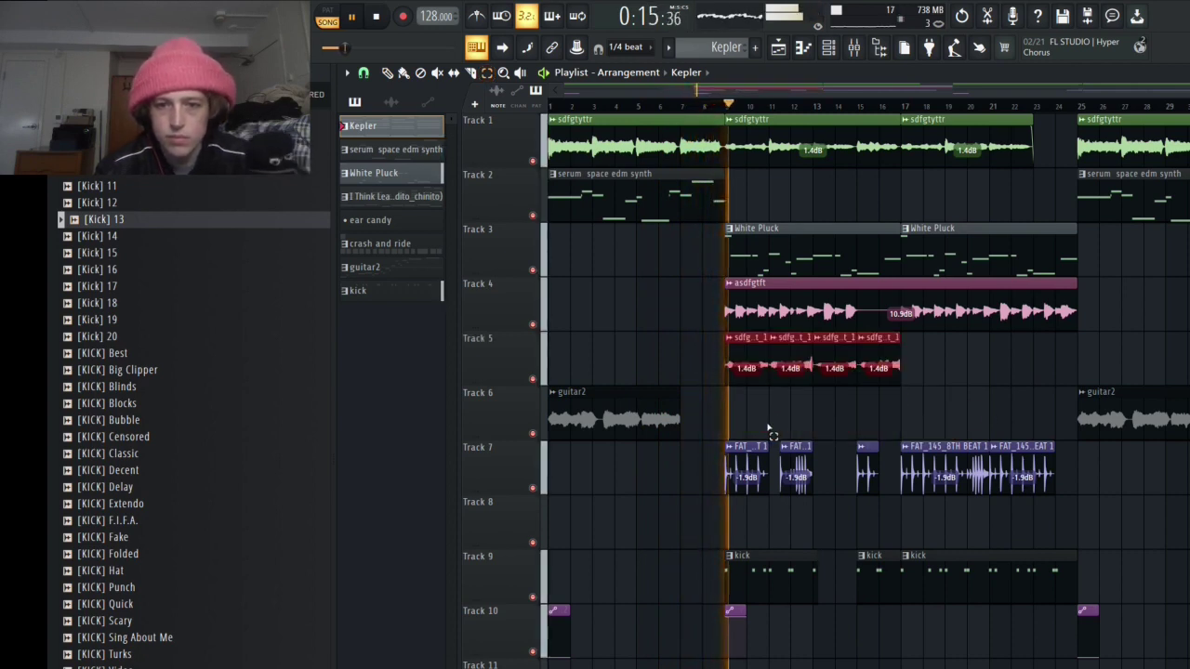
pyautogui.hotkey('ctrl', 'd')
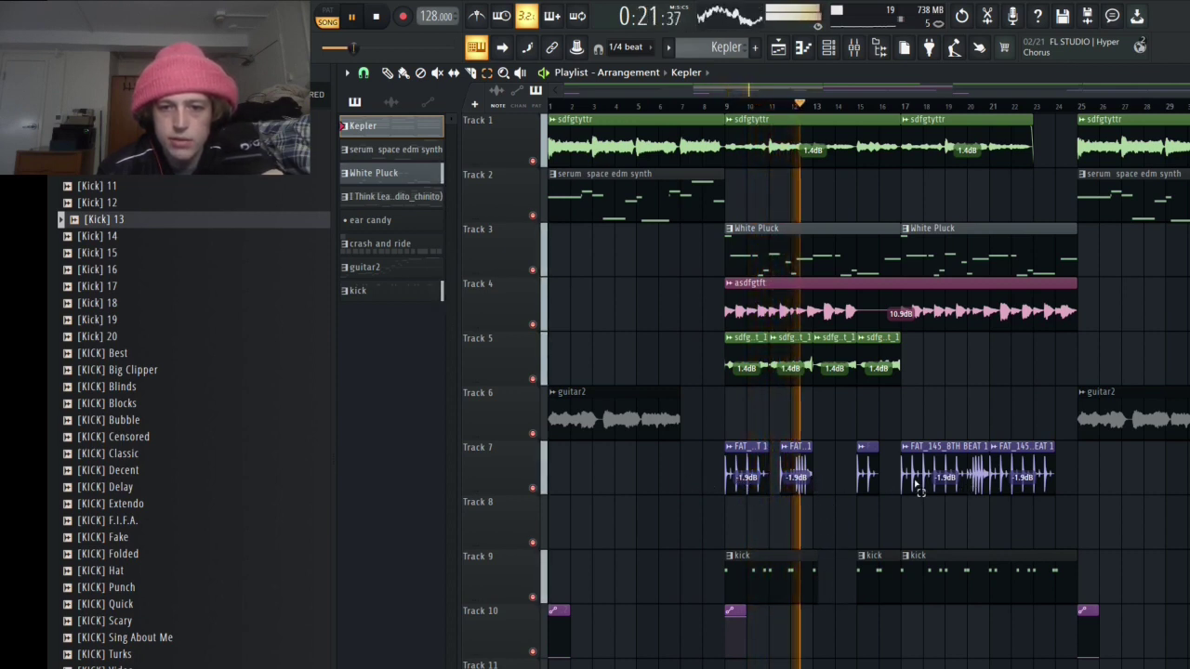
pyautogui.press('space')
# Solo Track 7, play its FAT_145_8TH BEAT 1 clips from bar 9 with mixer insert 6 selected, and stop playback.
pyautogui.rightClick(531, 489)
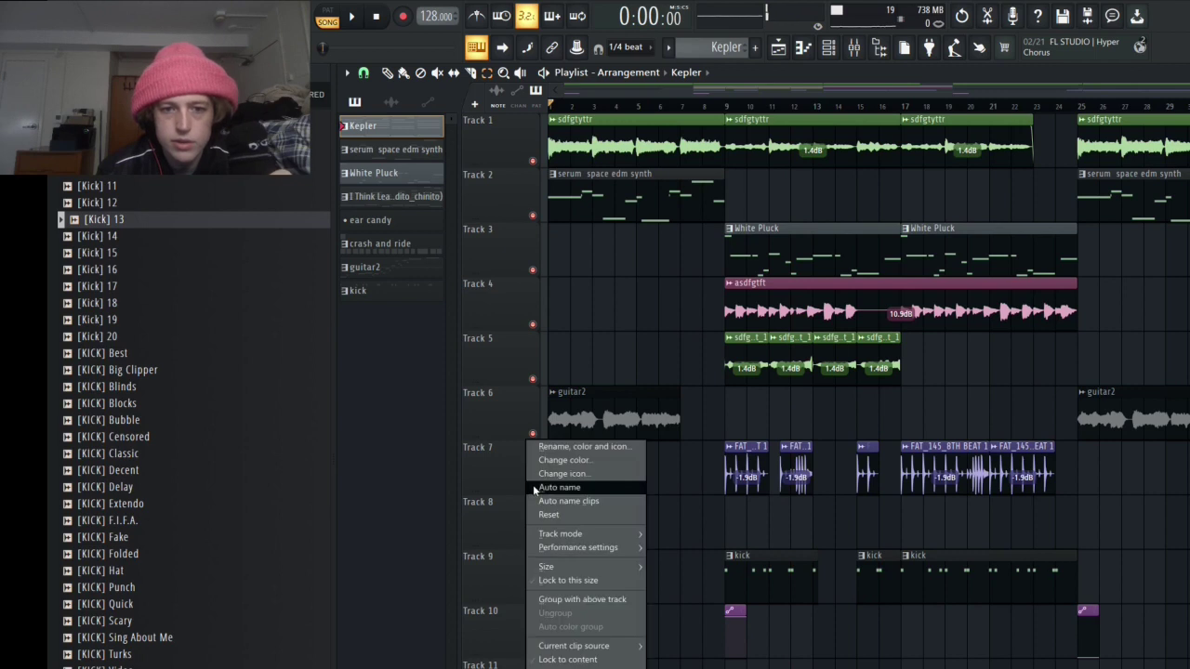
pyautogui.click(507, 479)
pyautogui.rightClick(532, 488)
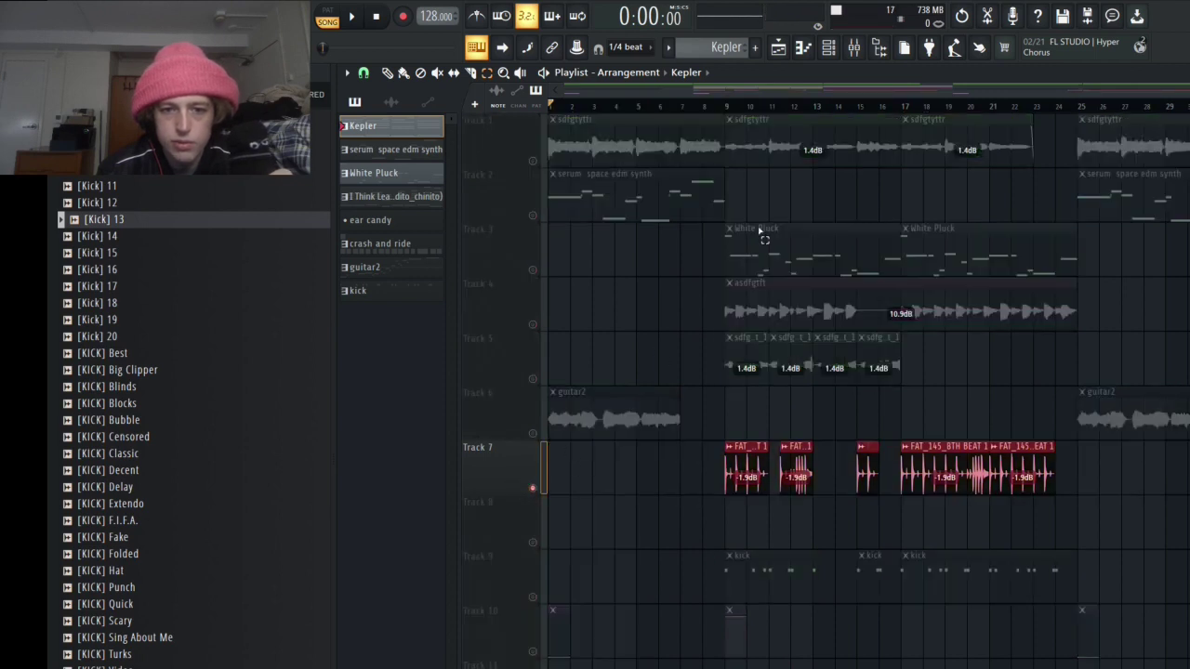
pyautogui.click(722, 111)
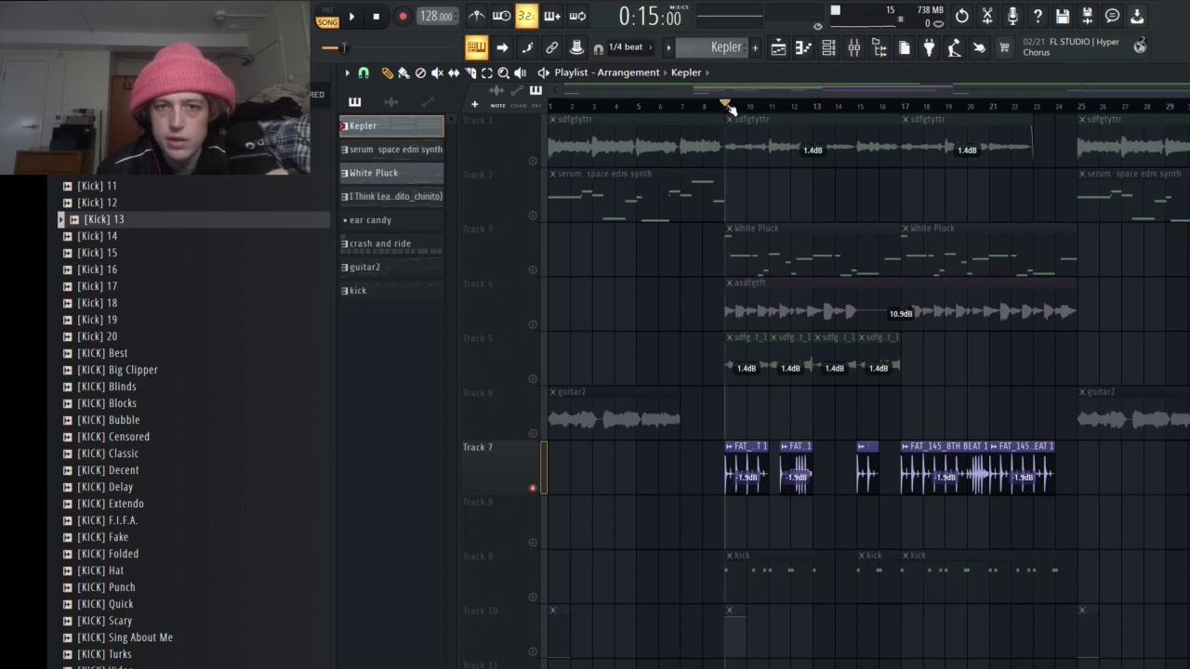
pyautogui.click(864, 50)
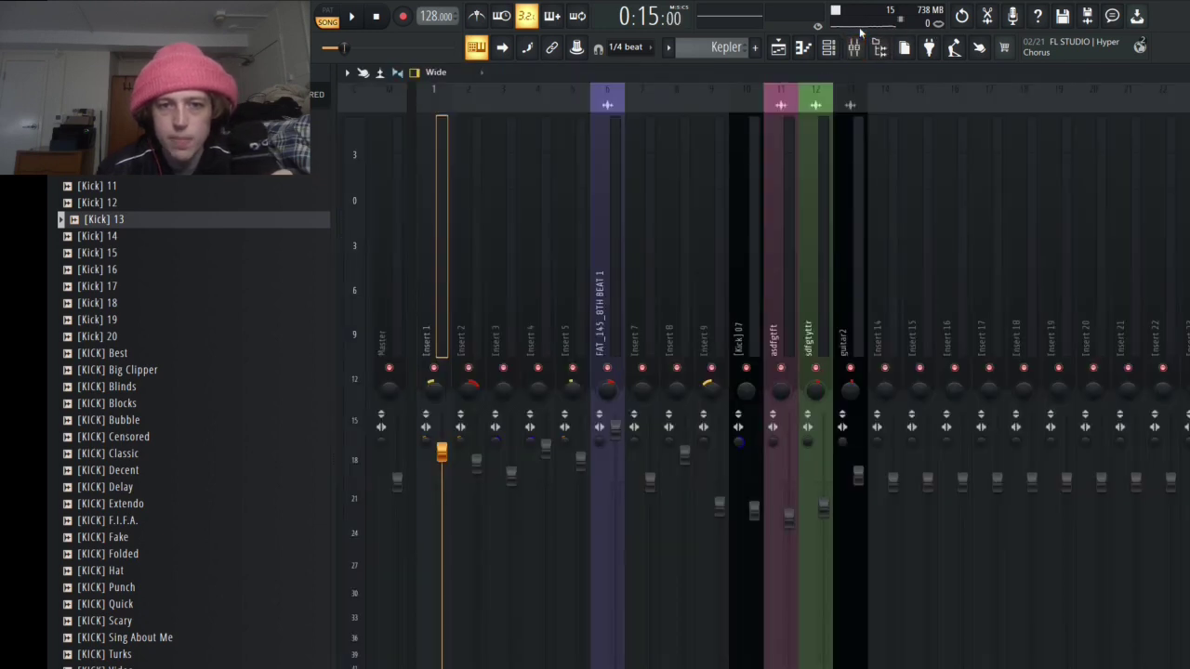
pyautogui.press('space')
pyautogui.click(615, 263)
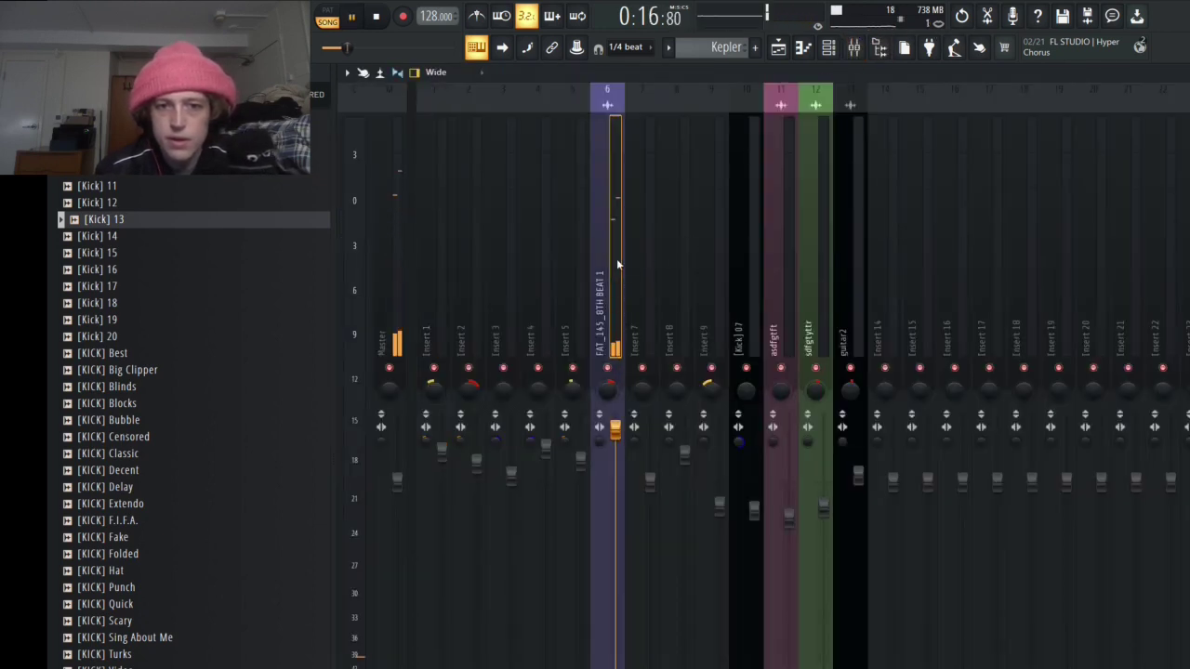
pyautogui.press('space')
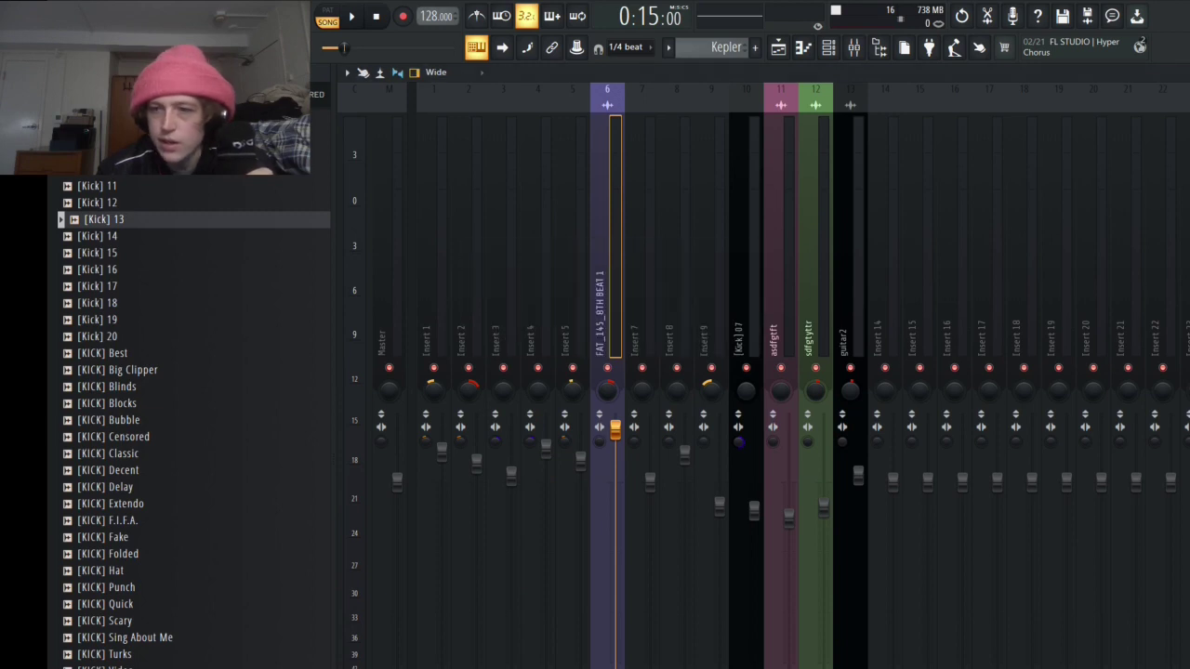
pyautogui.press('Escape')
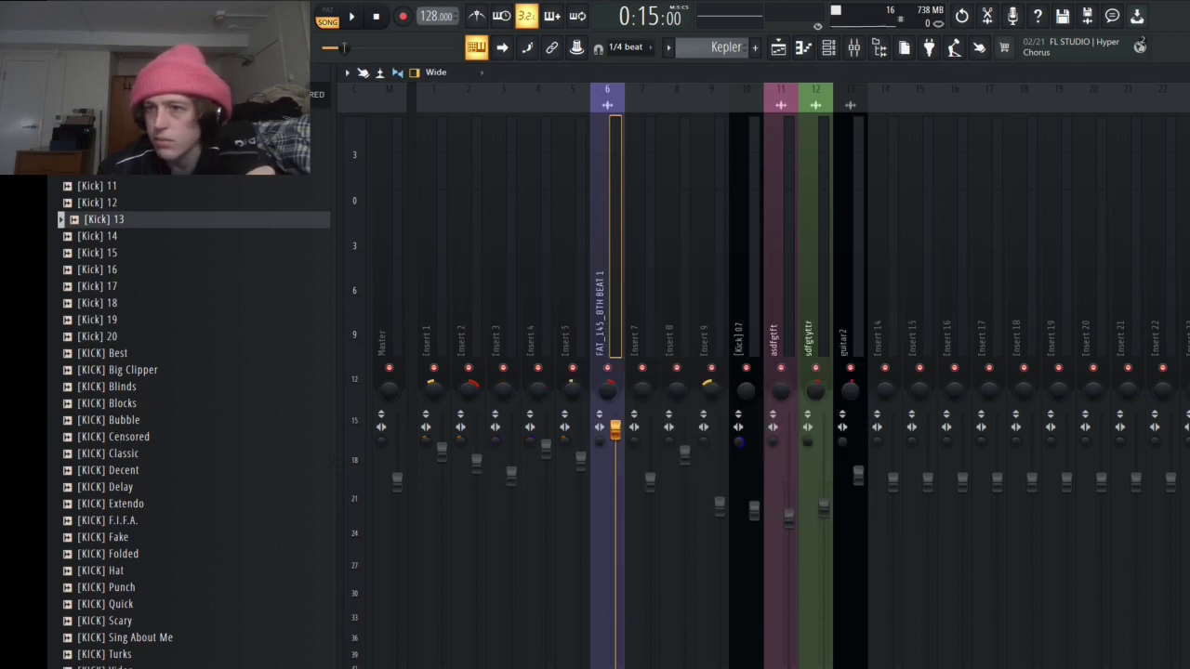
# Replay the soloed Track 7 drum loops from bar 9, alternating between the playlist and the mixer, and stop playback.
pyautogui.press('F5')
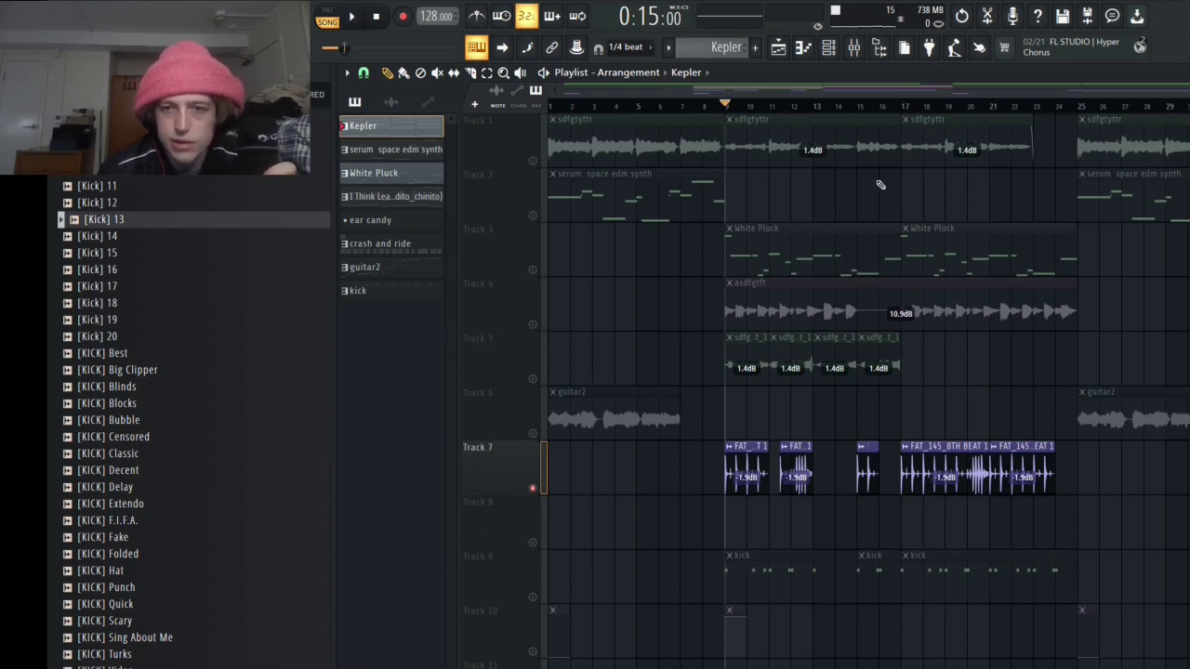
pyautogui.press('space')
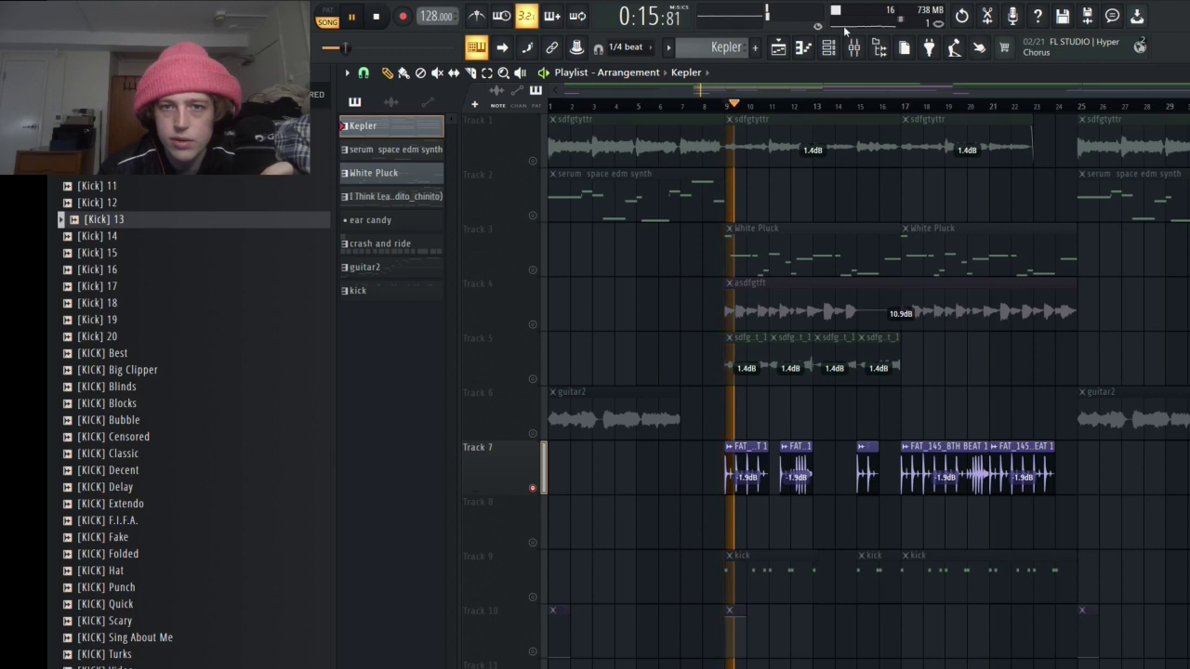
pyautogui.press('F9')
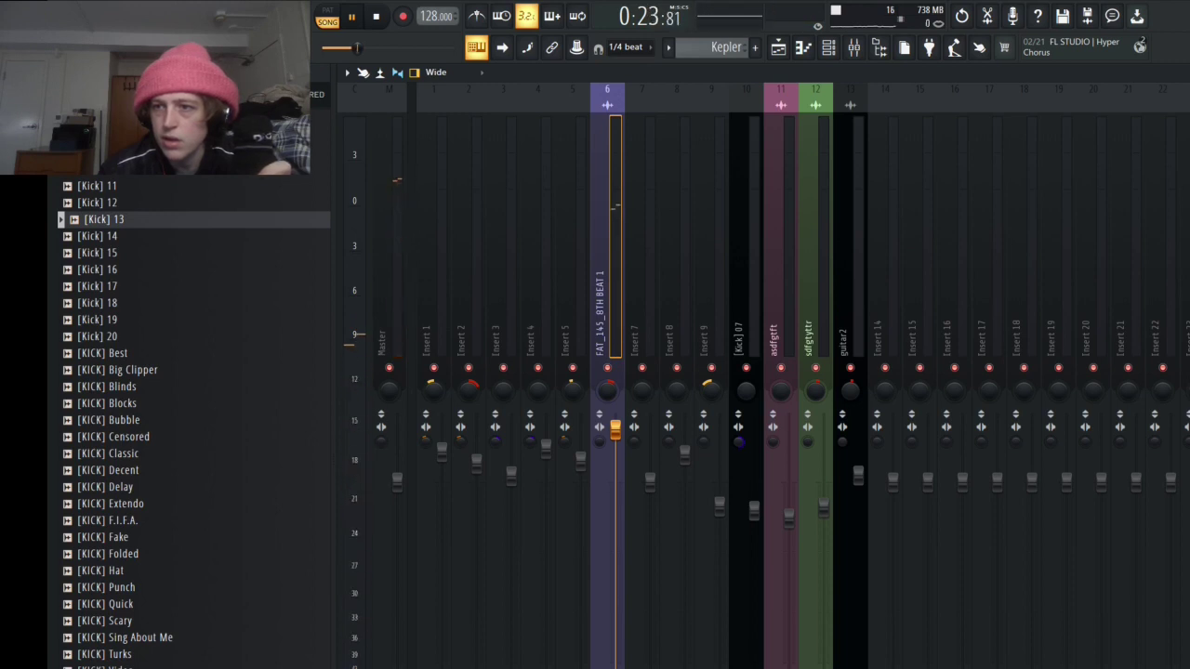
pyautogui.press('F5')
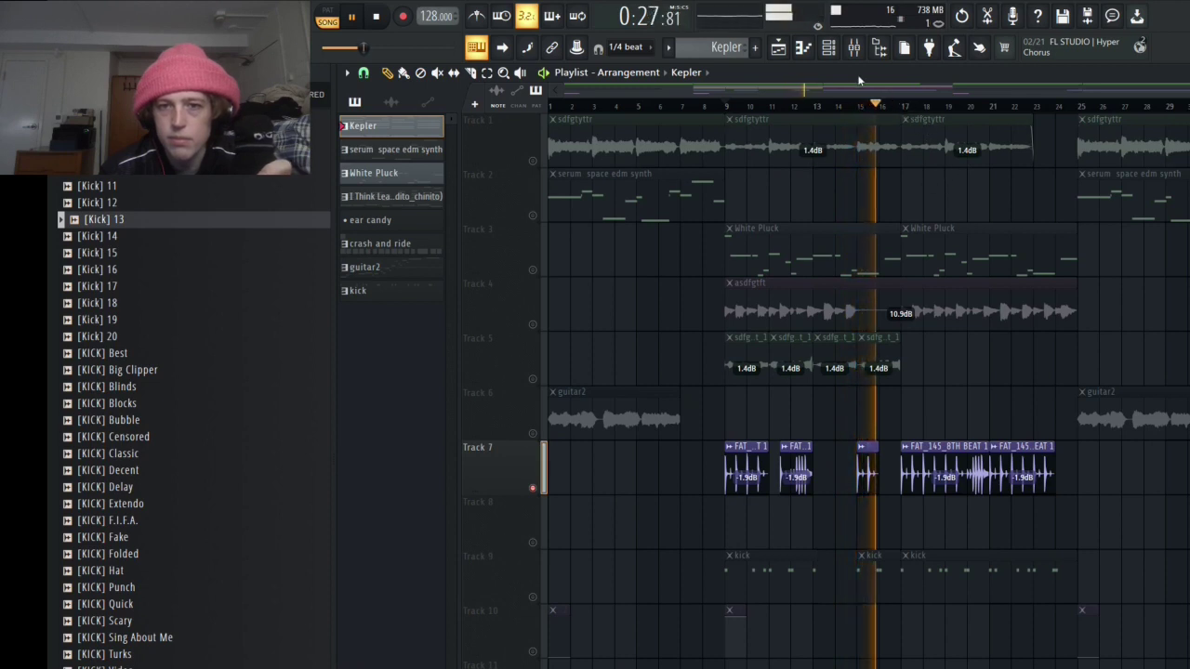
pyautogui.click(854, 47)
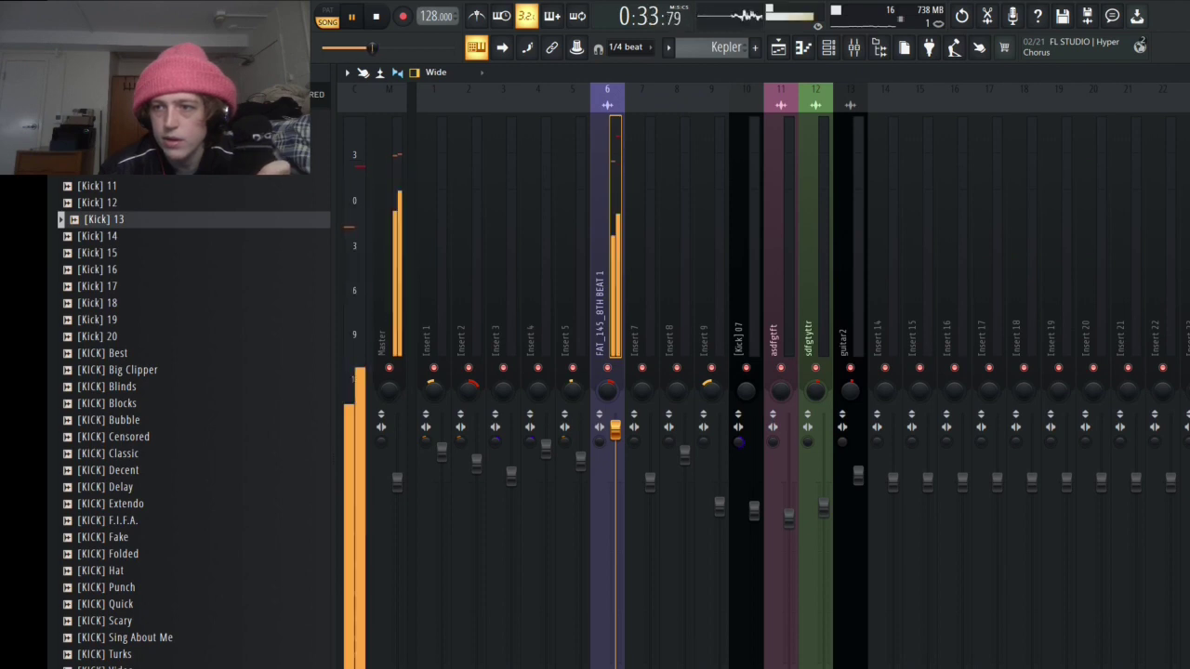
pyautogui.press('F5')
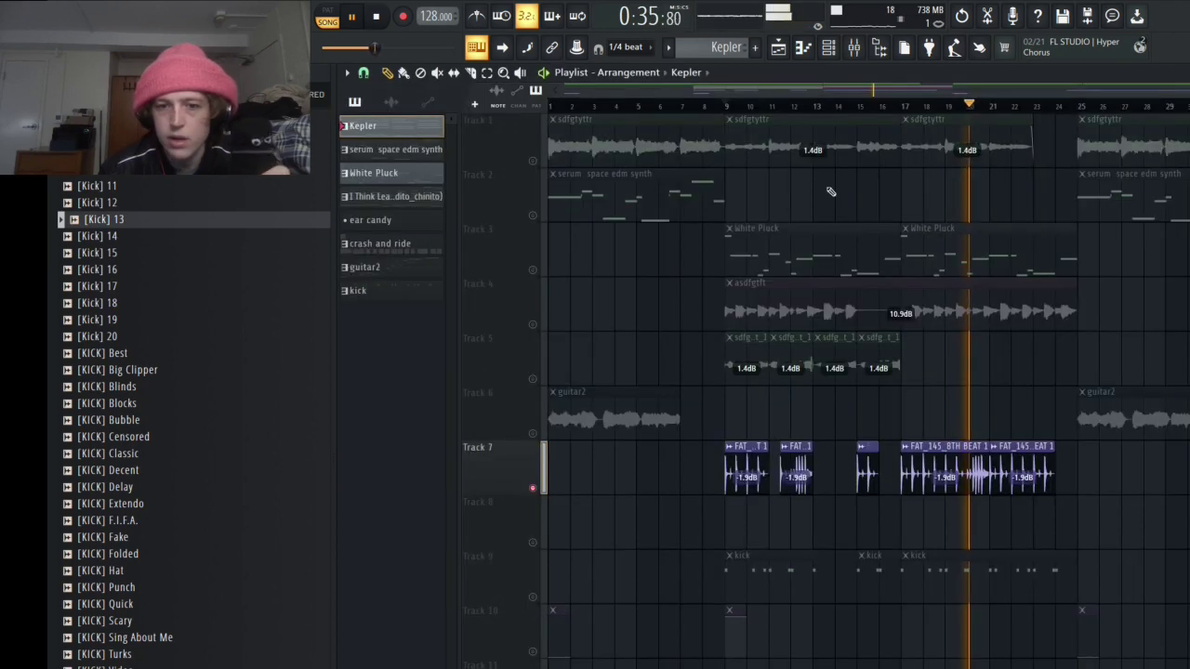
pyautogui.press('space')
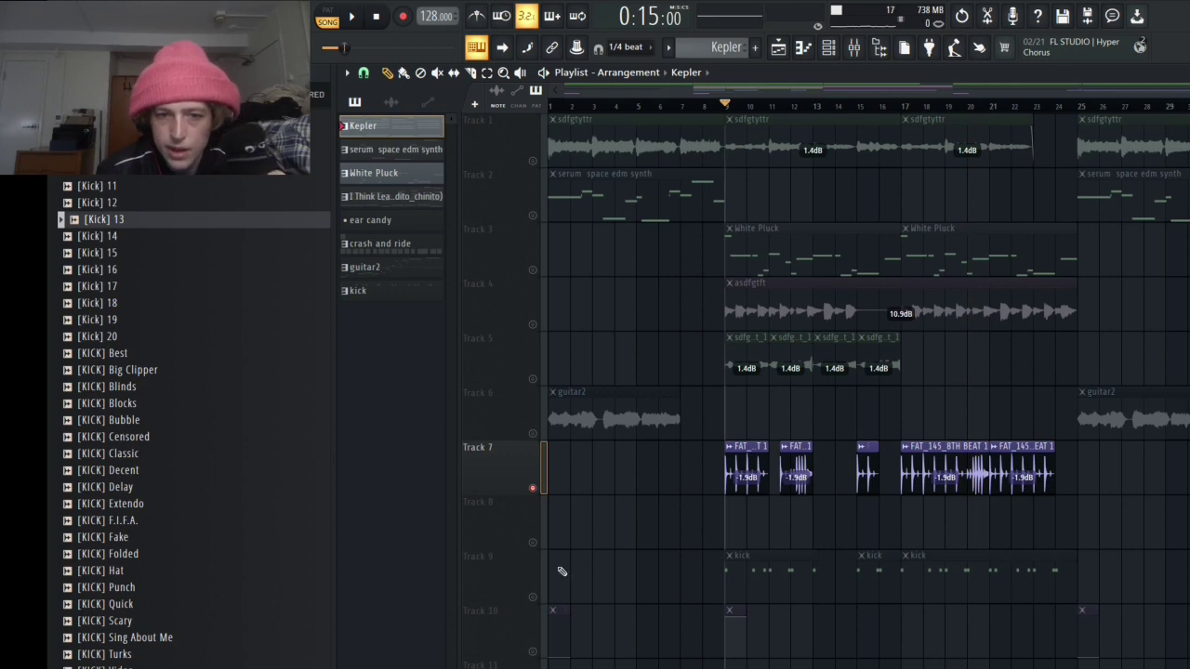
# Unmute Track 9, play its kick pattern together with the Track 7 drum loop from bar 17, and pause playback.
pyautogui.click(535, 597)
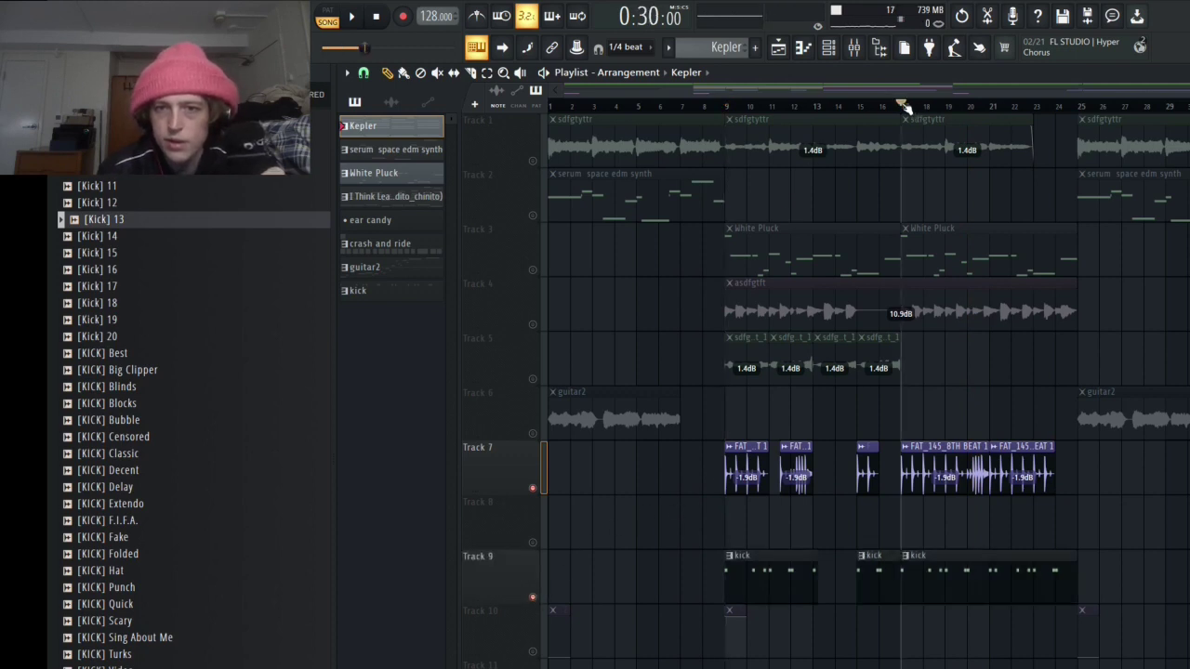
pyautogui.click(351, 19)
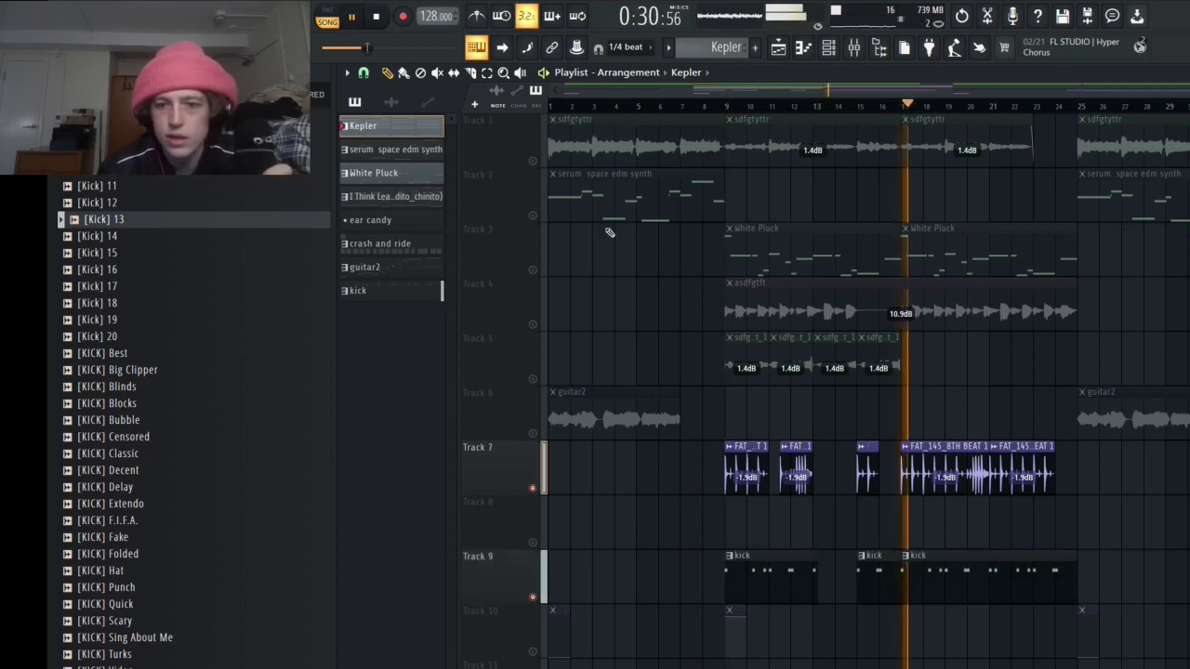
pyautogui.click(377, 18)
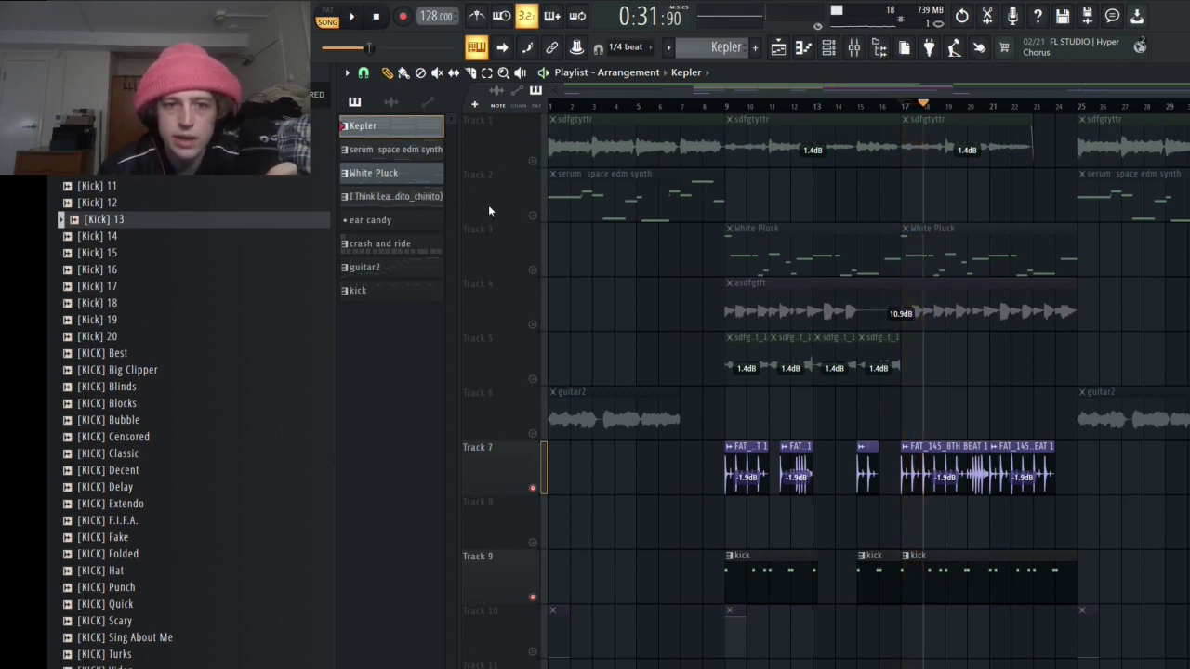
# Unmute Track 3, play the White Pluck pattern along with the drum loop and kick, and stop playback.
pyautogui.click(533, 270)
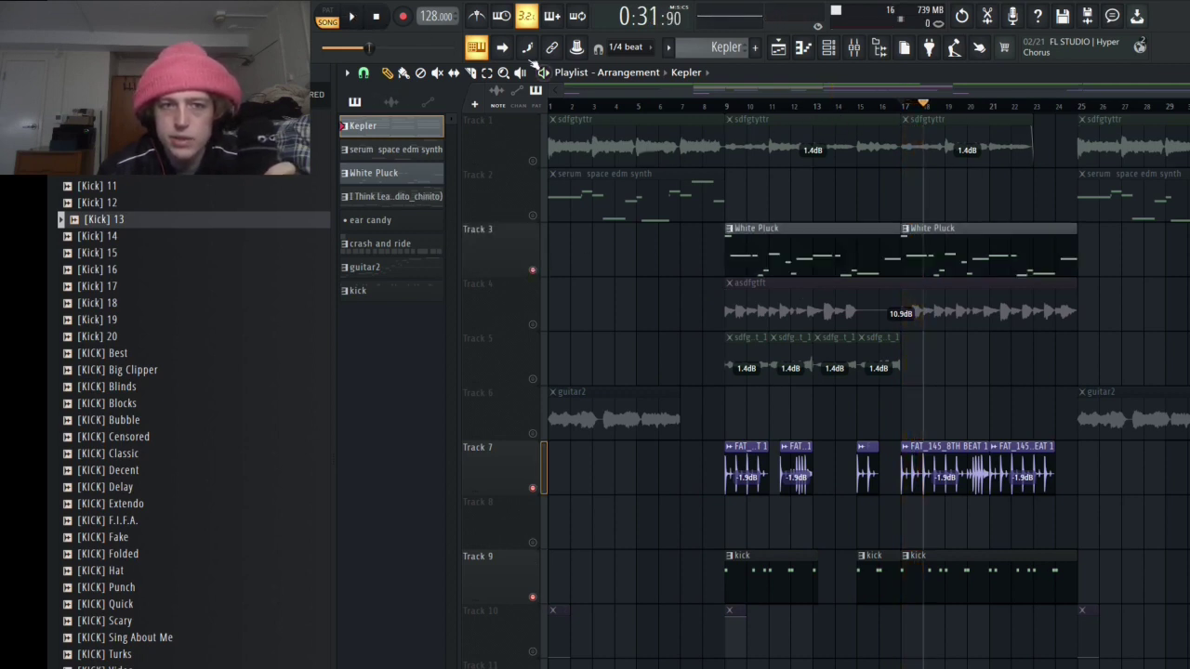
pyautogui.click(353, 16)
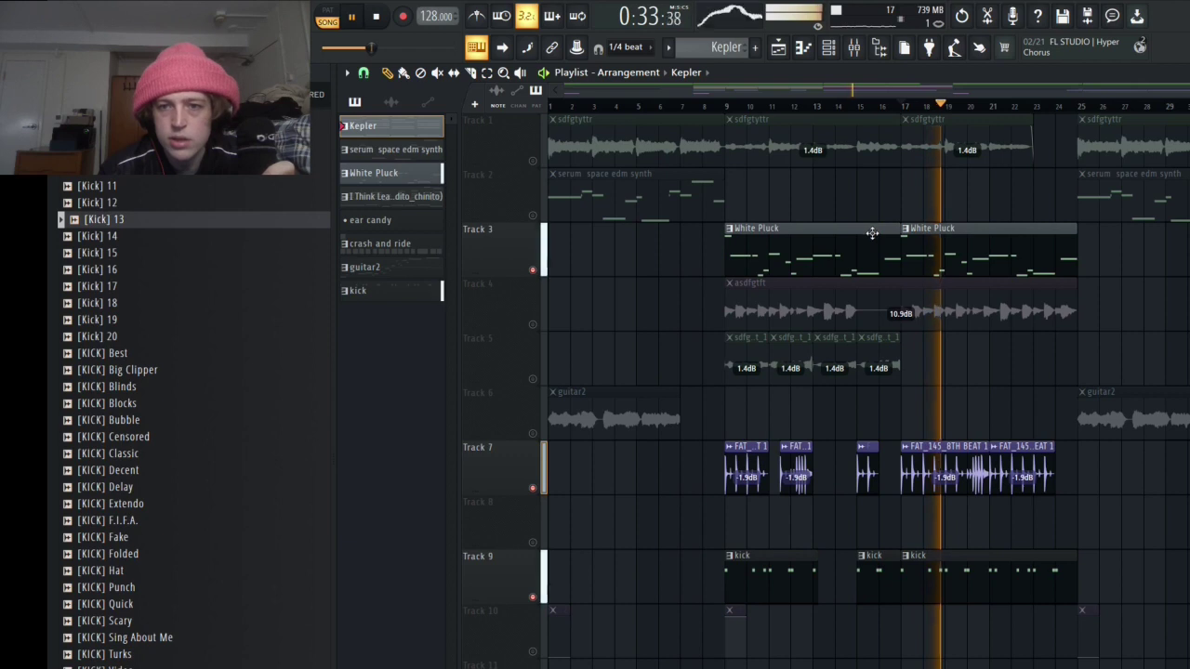
pyautogui.click(376, 17)
# Unmute Track 1 and Track 4 one after the other, playing the layered tracks from bar 17 each time.
pyautogui.click(534, 161)
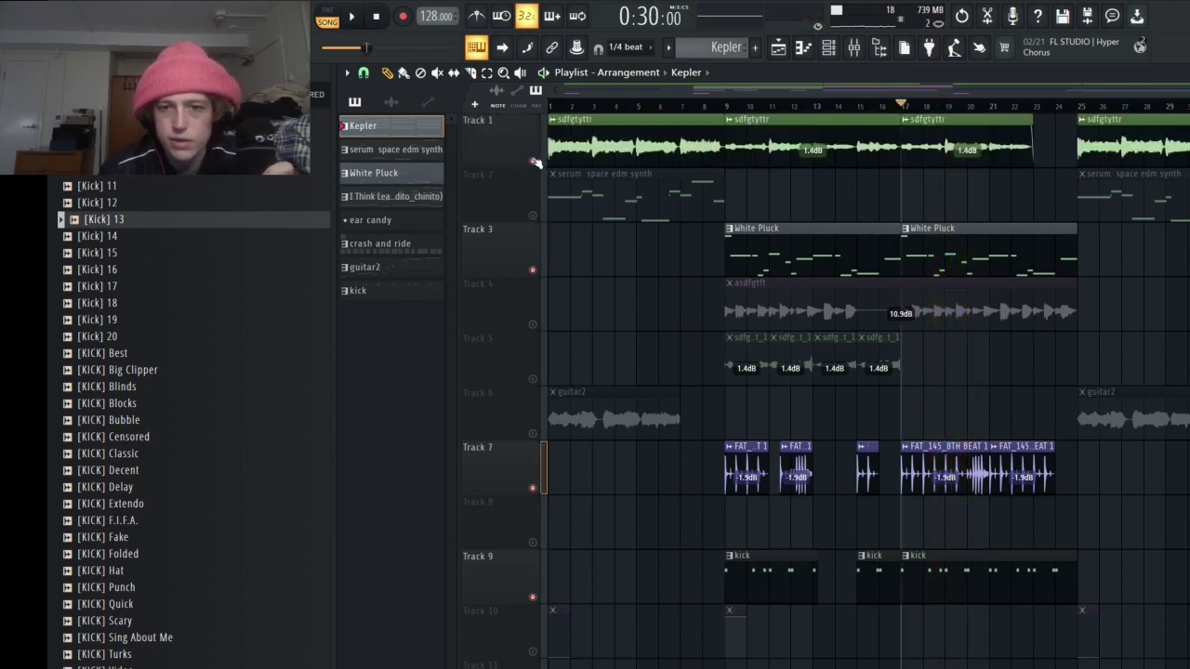
pyautogui.click(353, 17)
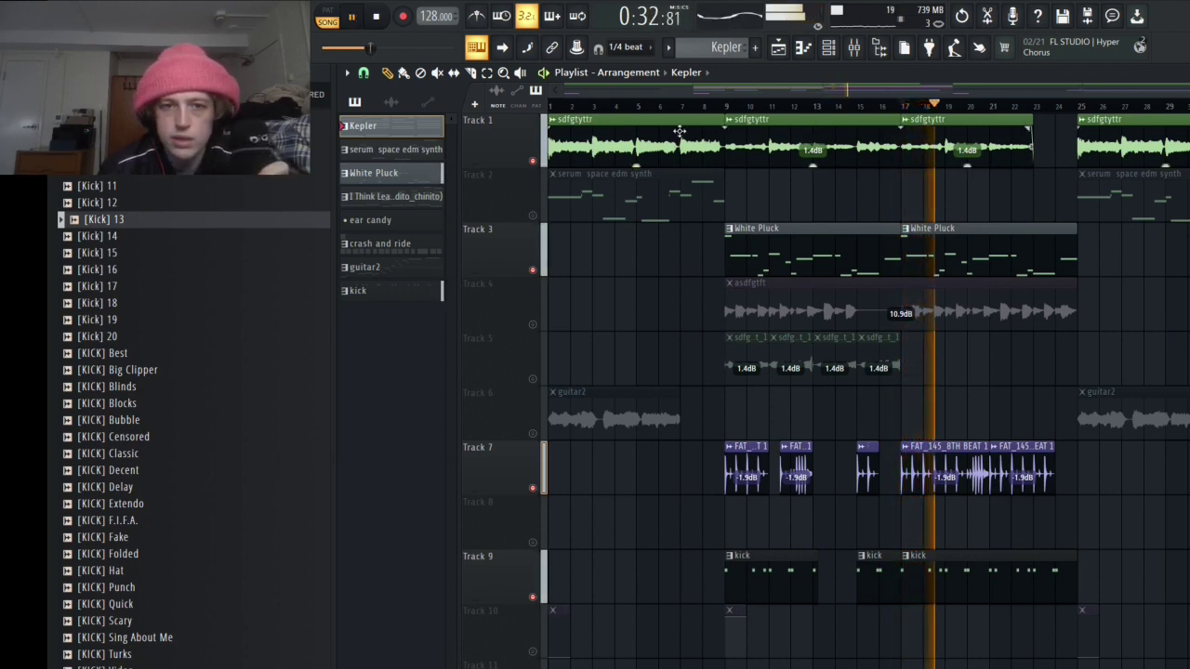
pyautogui.press('space')
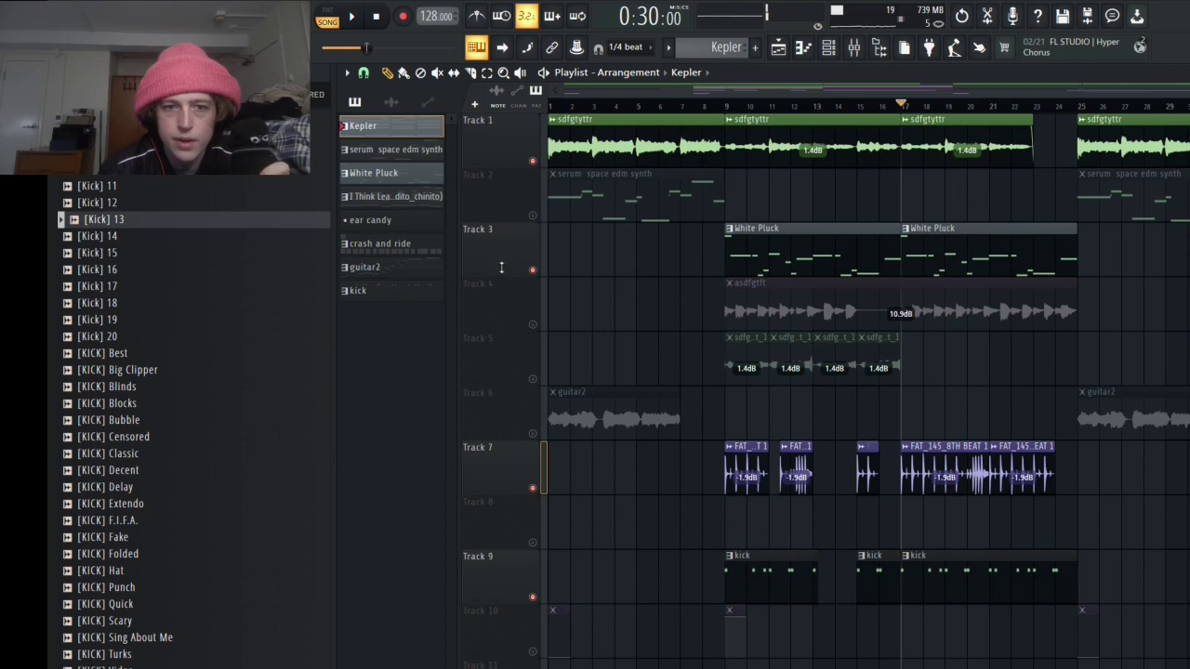
pyautogui.click(533, 323)
pyautogui.press('space')
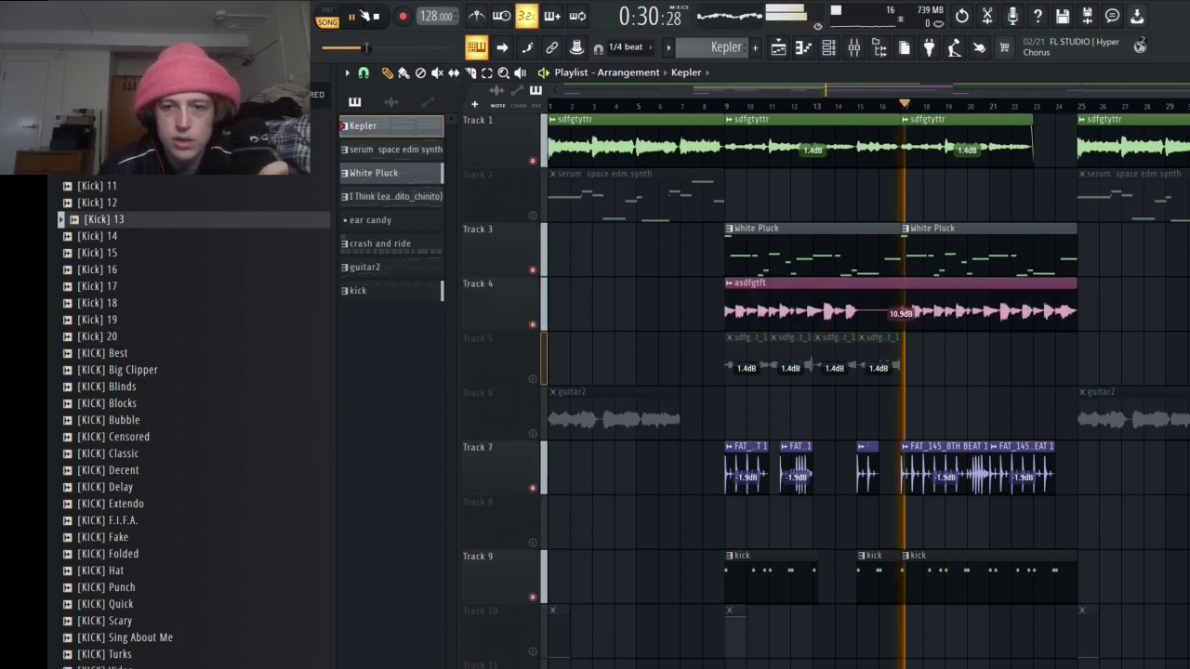
# Solo Track 5, play its sdfgtyttr - Part_1 clips from bar 9, bring all tracks back in and stop playback.
pyautogui.rightClick(532, 379)
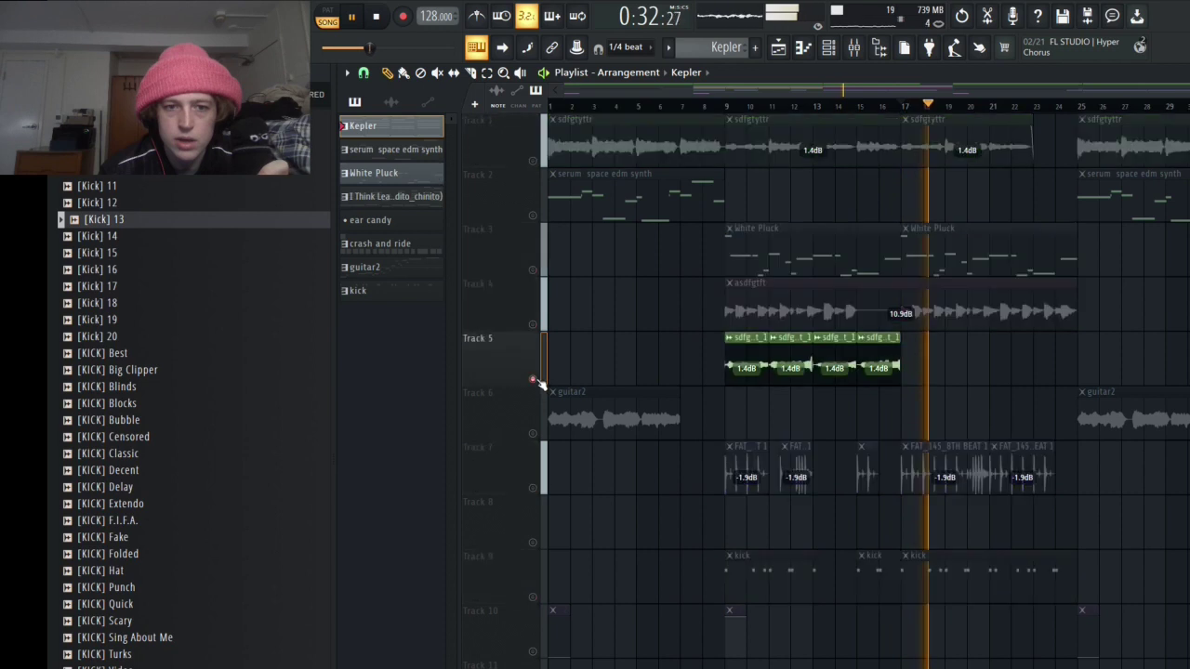
pyautogui.click(730, 108)
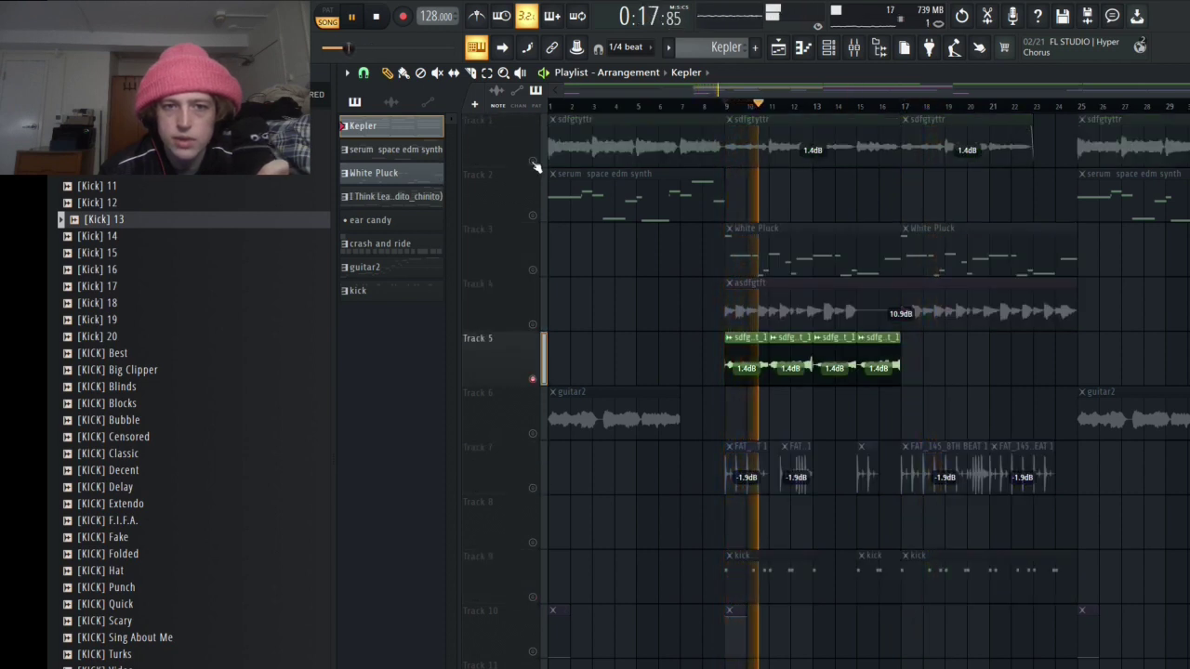
pyautogui.rightClick(535, 380)
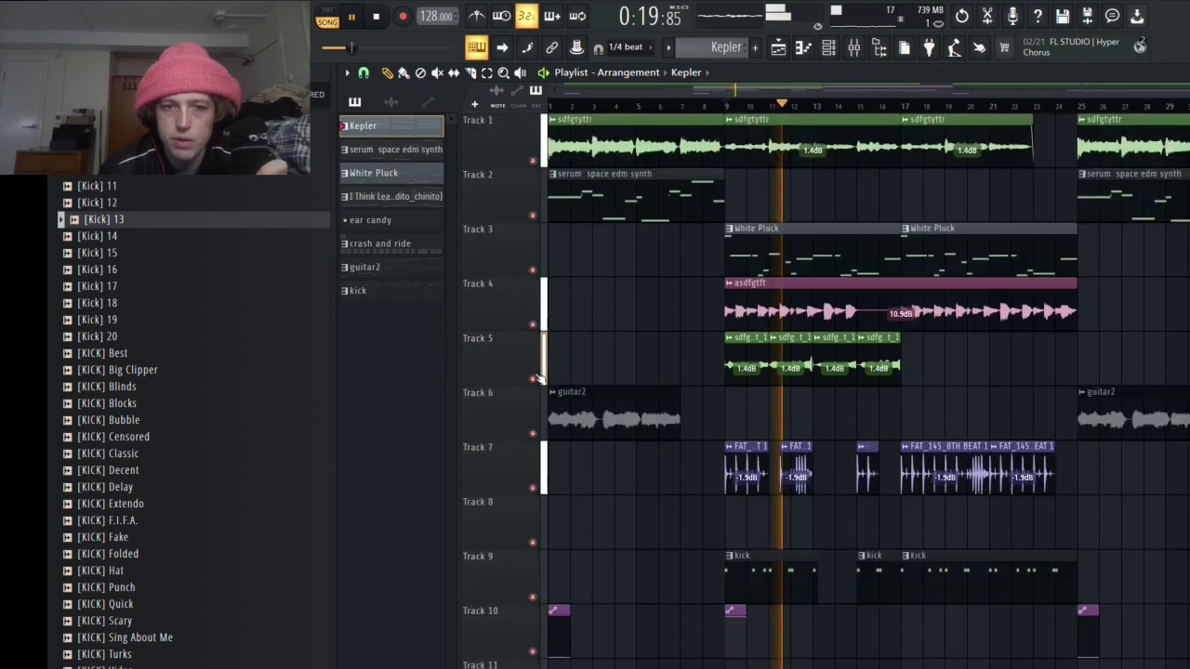
pyautogui.scroll(-2, 991, 352)
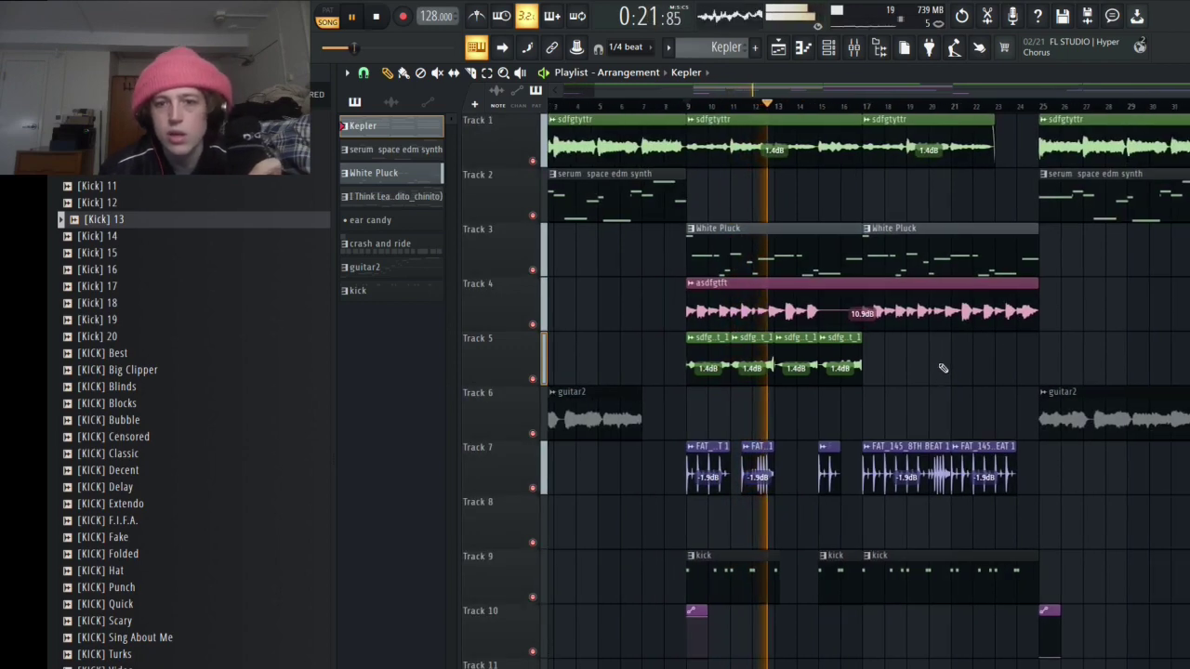
pyautogui.scroll(2, 818, 279)
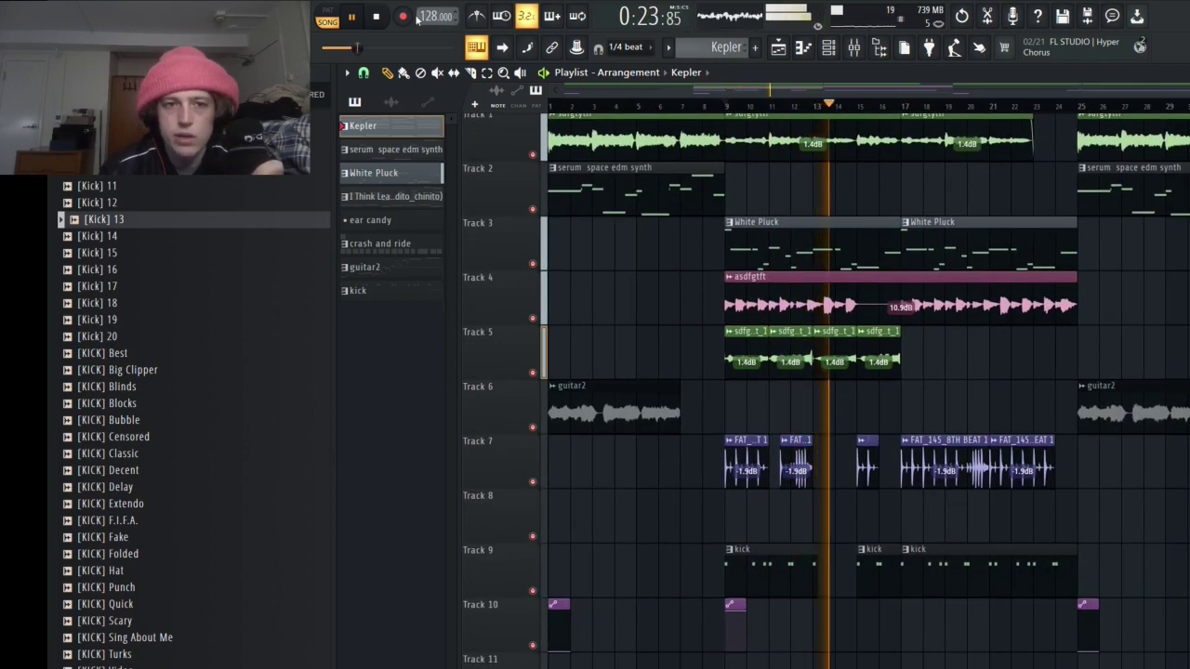
pyautogui.click(354, 16)
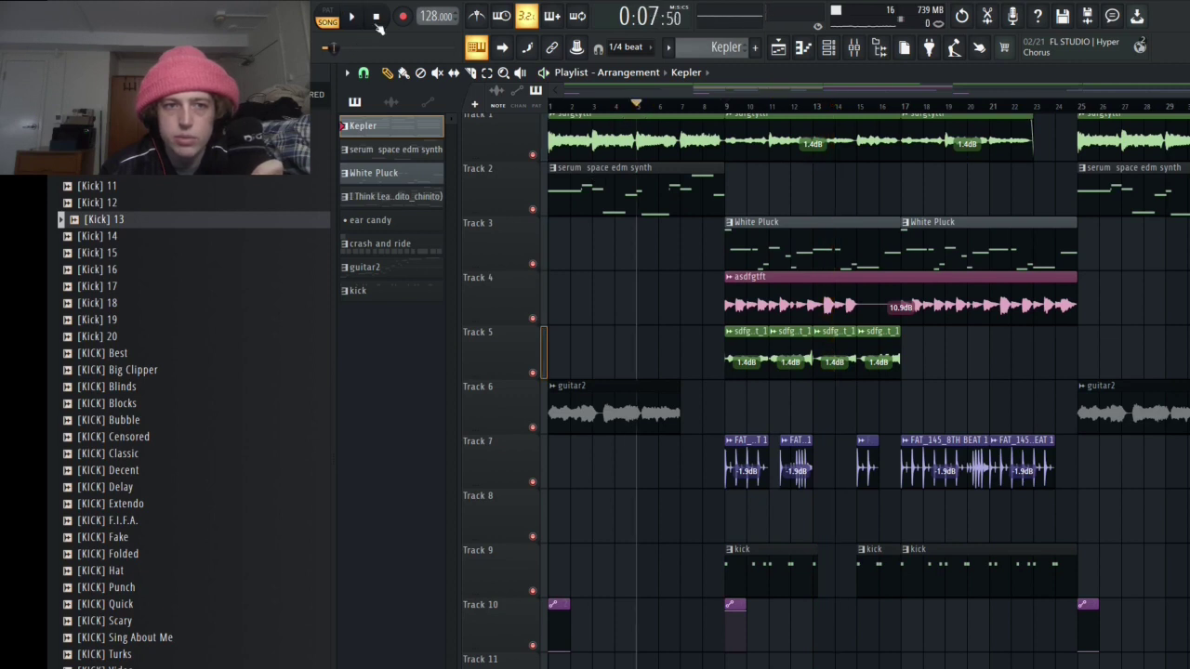
# Play the full arrangement from bar 5, jump ahead to bar 9, and pause playback.
pyautogui.press('space')
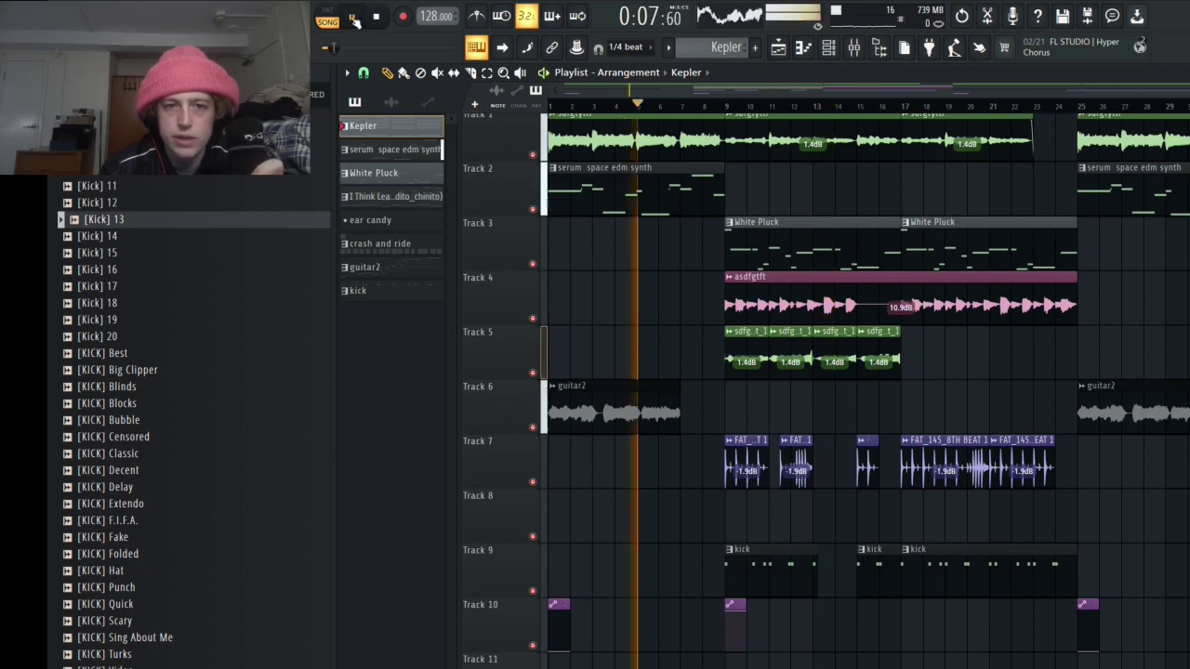
pyautogui.click(731, 111)
pyautogui.hscroll(3, 893, 442)
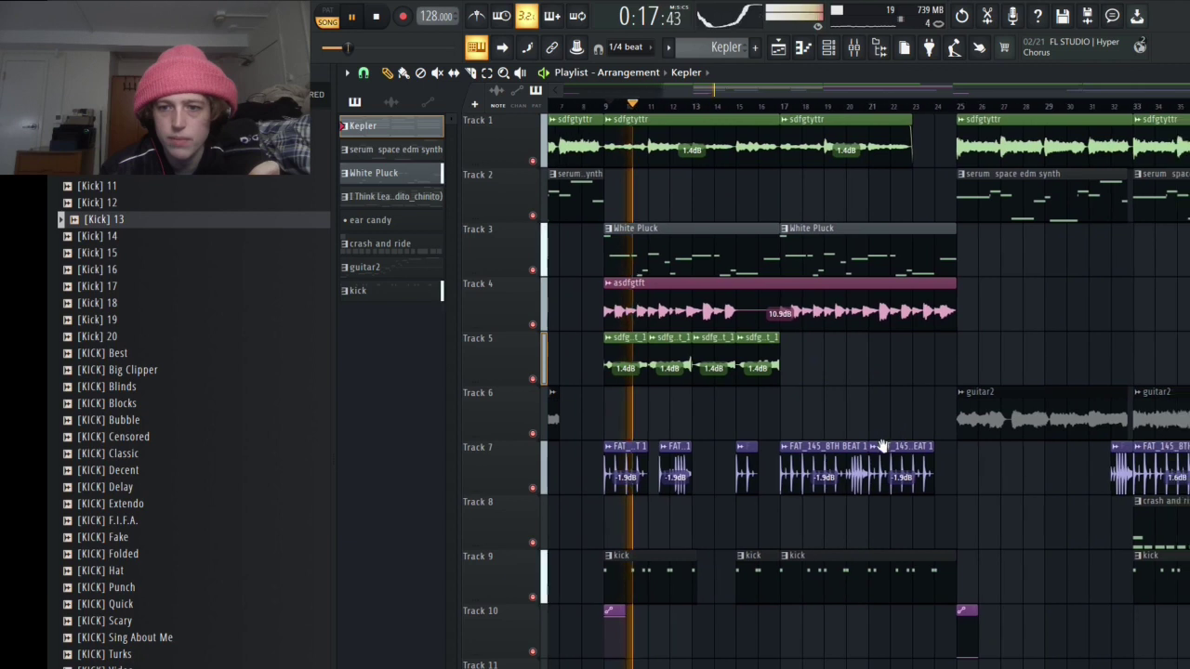
pyautogui.hscroll(2, 890, 442)
pyautogui.press('space')
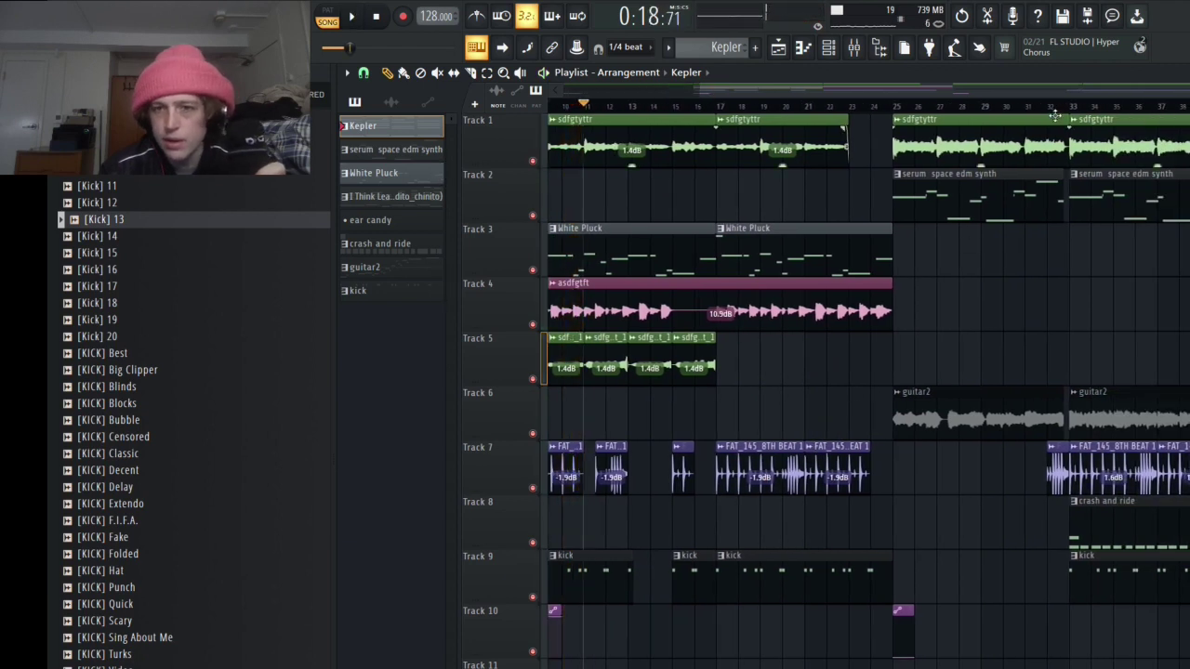
# Play the 128 BPM arrangement through the serum space edm synth and guitar2 section to about bar 46, reviewing its clips.
pyautogui.hscroll(-5, 1153, 279)
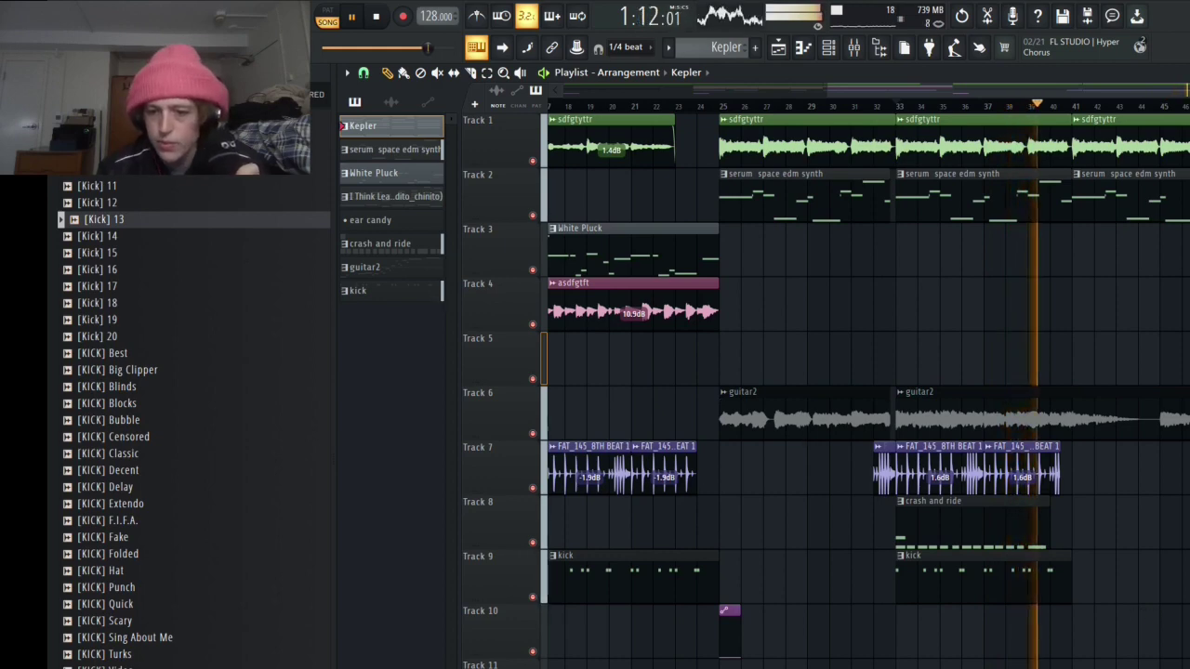
pyautogui.hotkey('alt', 'Tab')
pyautogui.hotkey('alt', 'Tab')
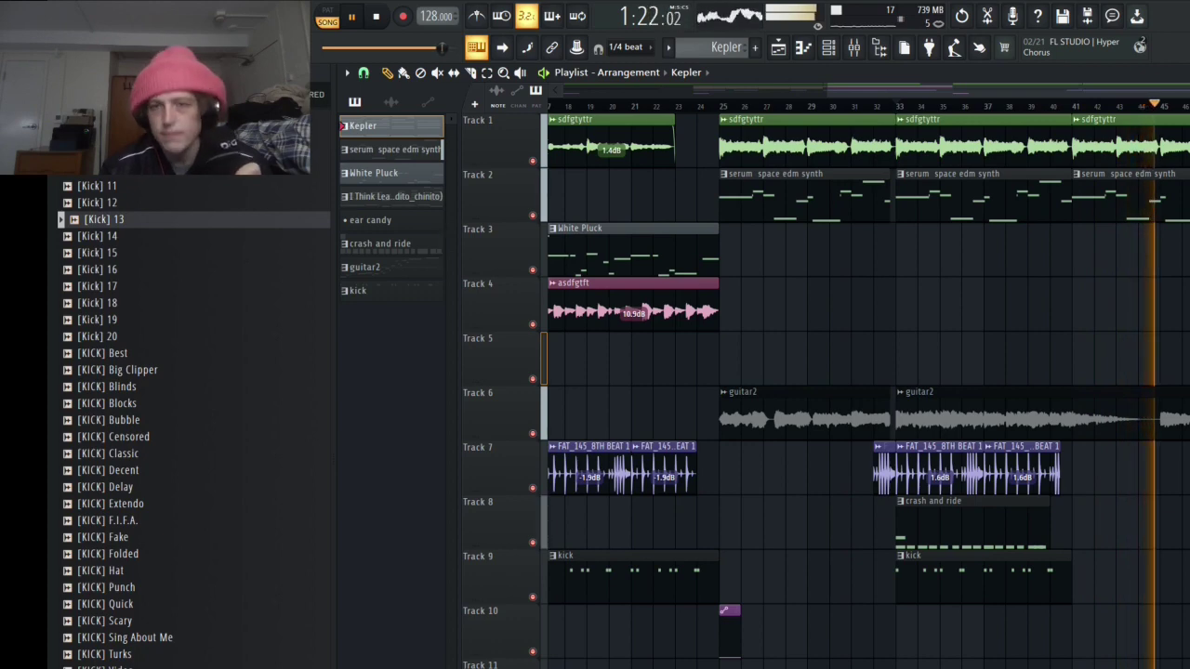
pyautogui.hscroll(-3, 864, 391)
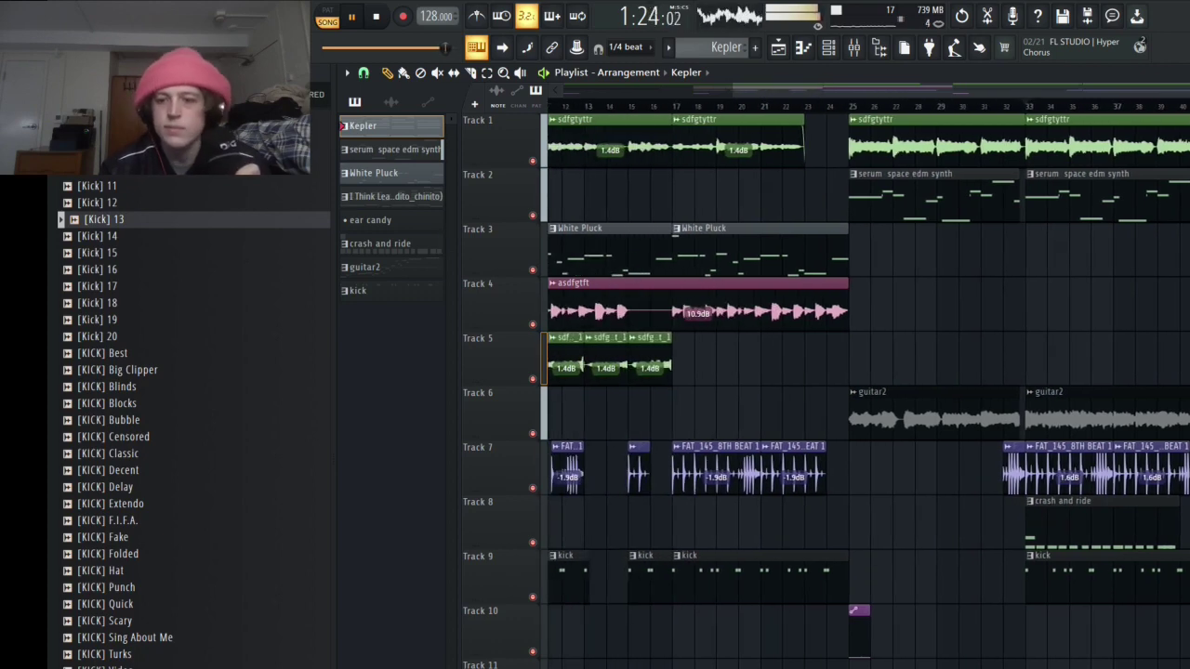
pyautogui.hscroll(2, 869, 391)
pyautogui.hscroll(4, 868, 391)
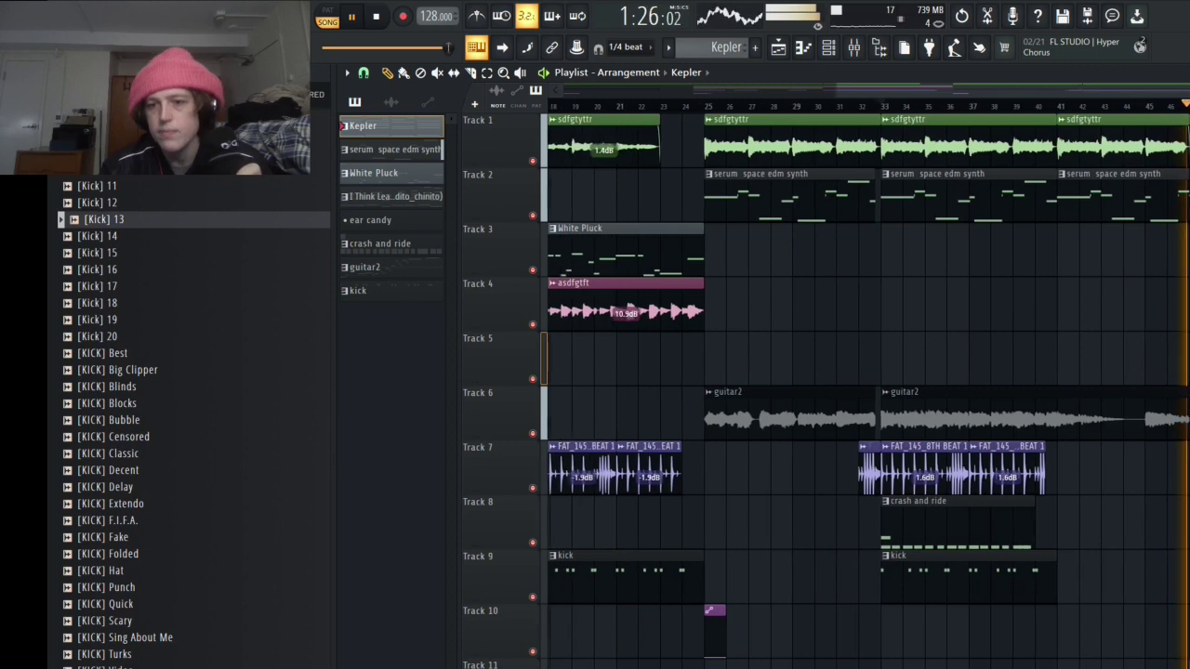
pyautogui.hscroll(-1, 864, 391)
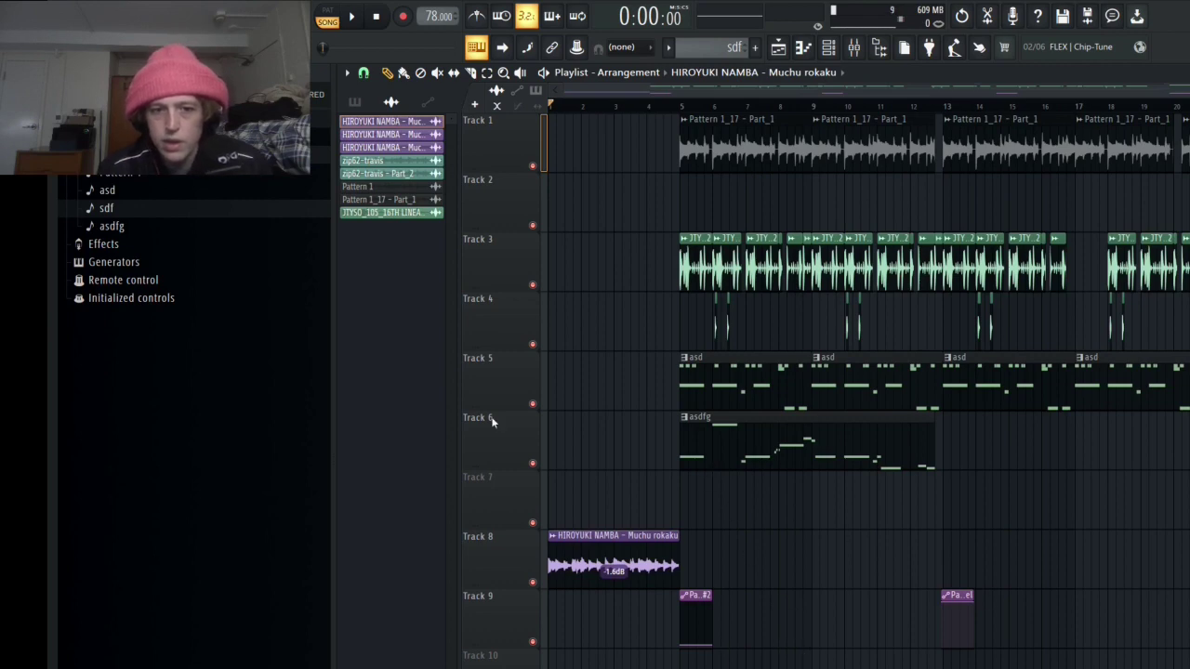
# In the 78 BPM project, solo Track 8, play the HIROYUKI NAMBA - Muchu rokaku sample, and pause playback.
pyautogui.rightClick(533, 582)
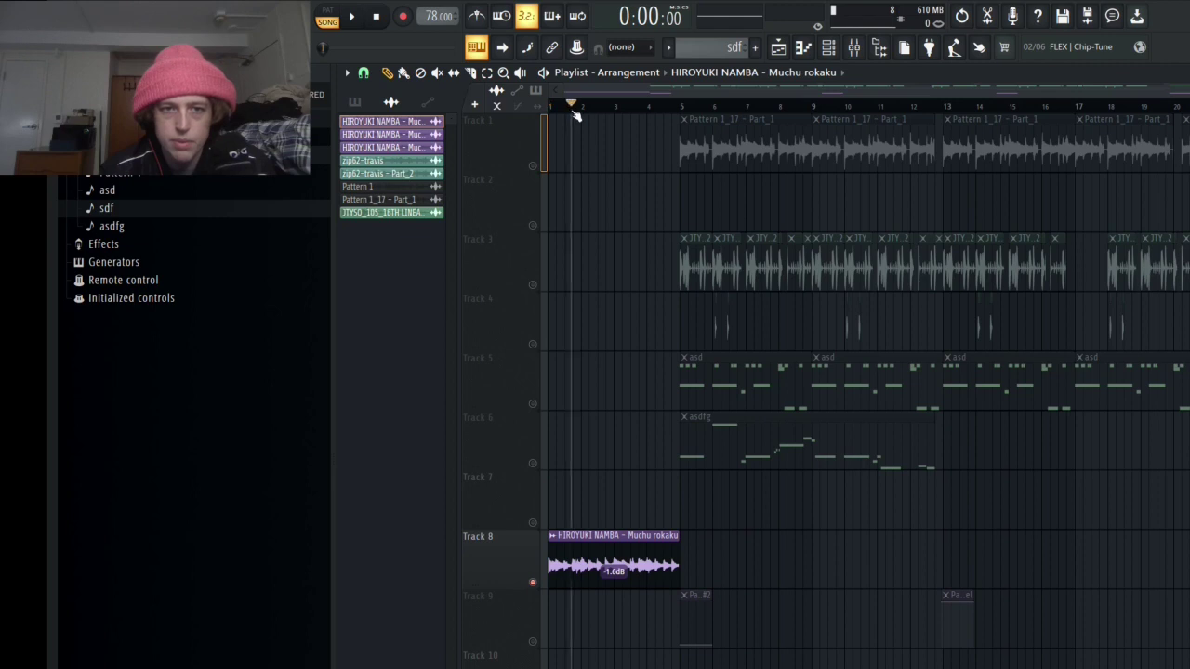
pyautogui.click(352, 17)
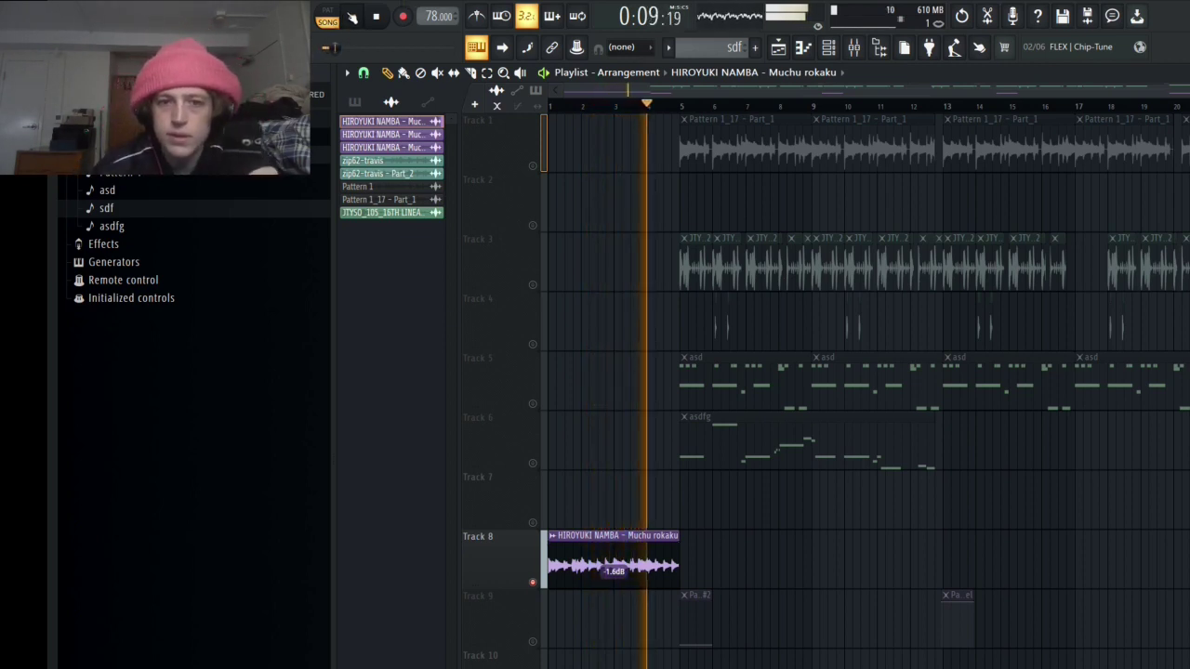
pyautogui.press('space')
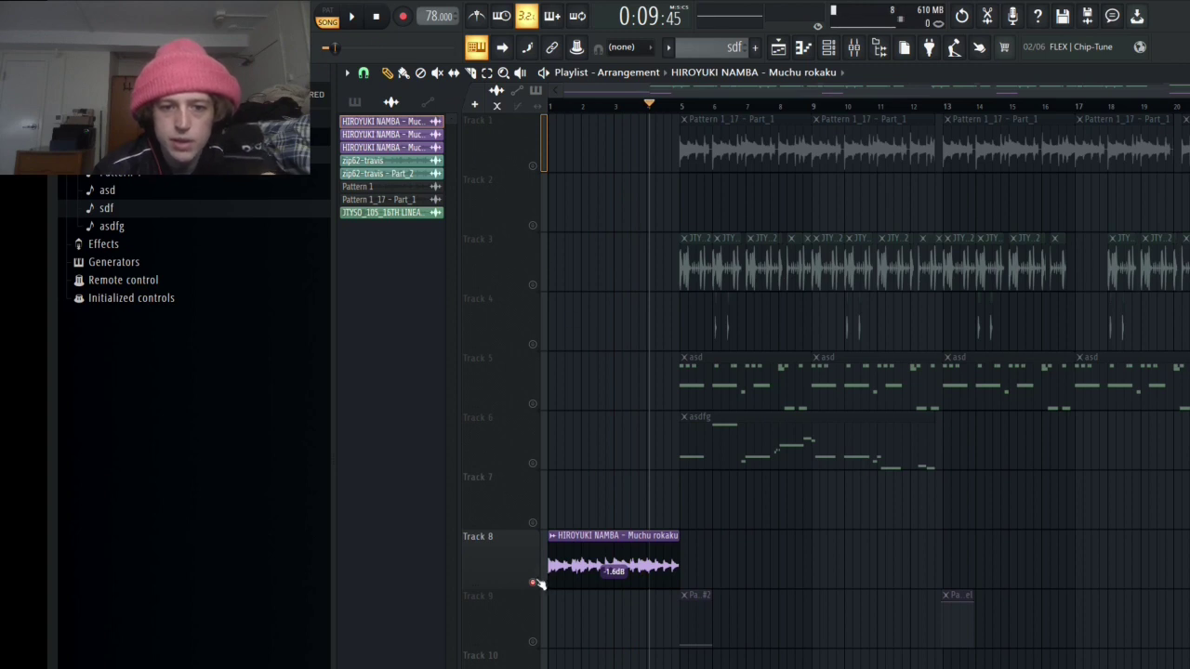
# Solo Track 1, enable Track 9 with it, and play the Pattern 1_17 - Part_1 clips from bar 5.
pyautogui.rightClick(534, 166)
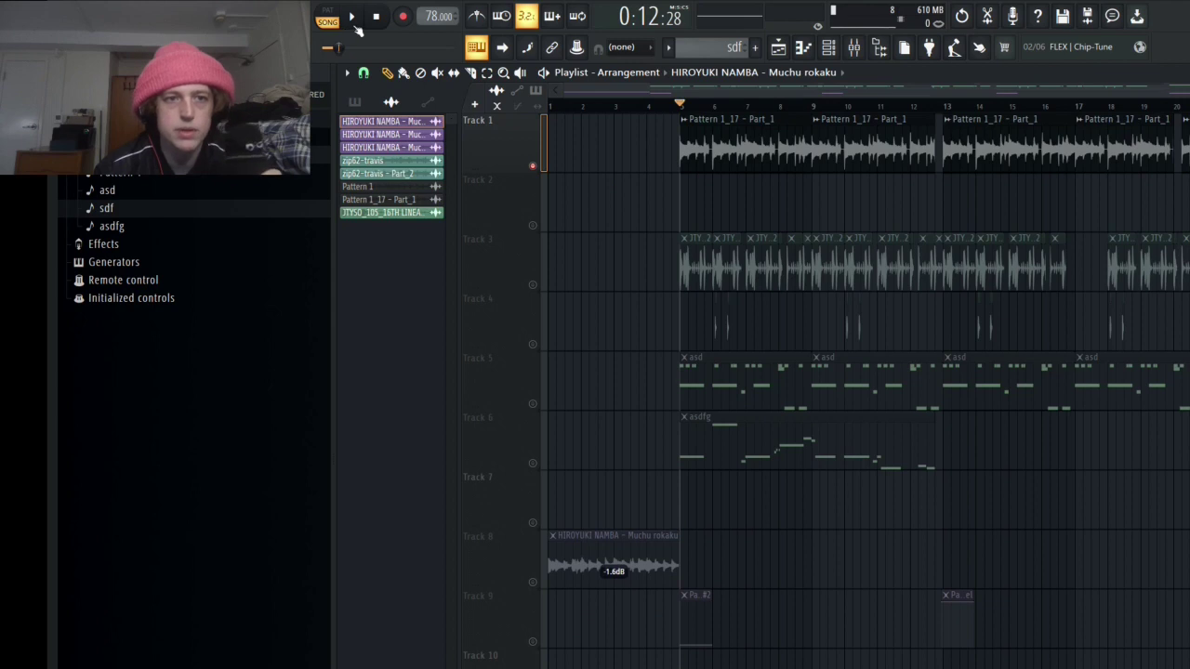
pyautogui.click(352, 17)
pyautogui.press('space')
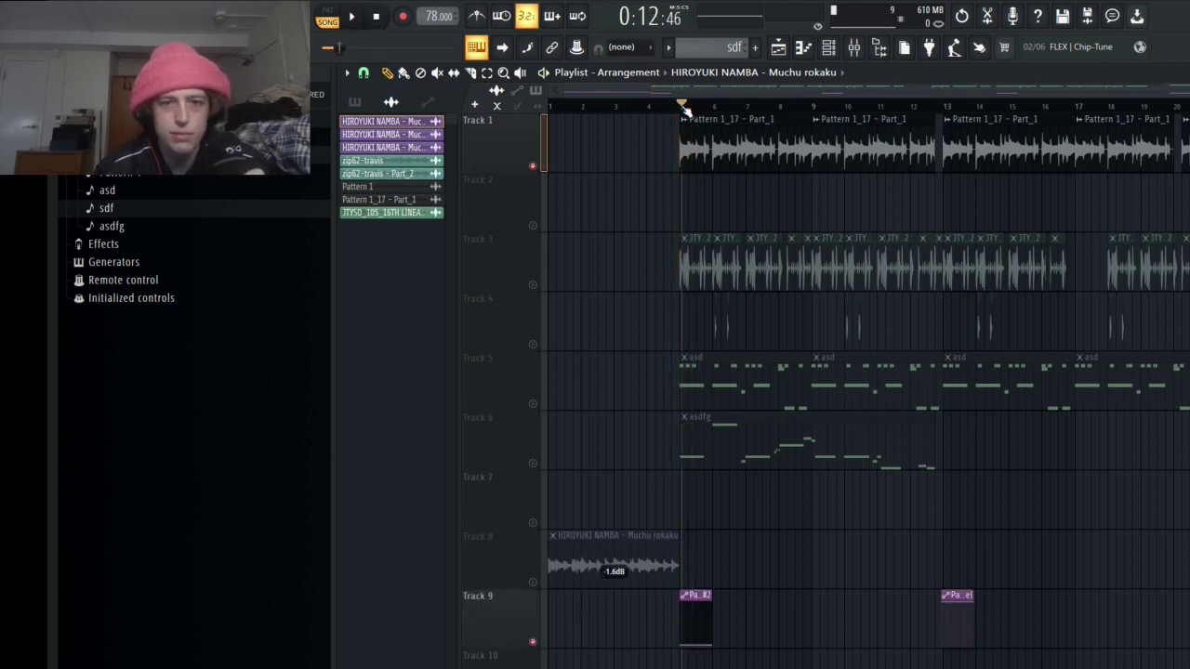
pyautogui.click(363, 74)
pyautogui.click(374, 291)
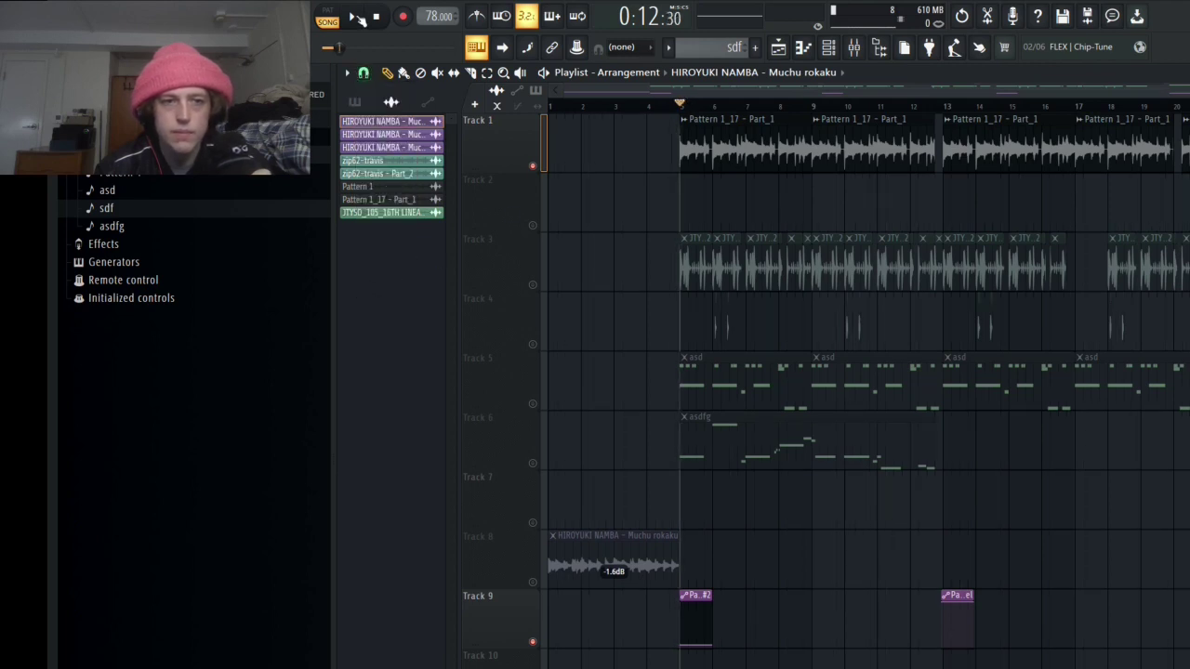
pyautogui.press('space')
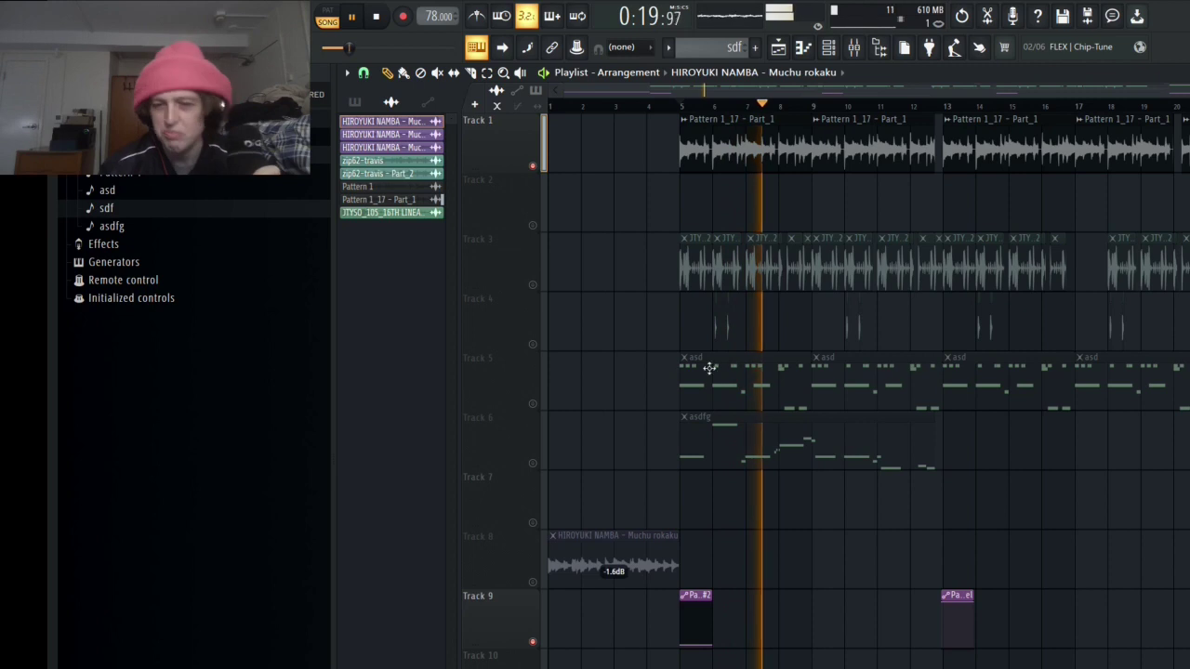
# Bring in Tracks 3, 5 and 4 one after another during playback, and unmute Tracks 8, 6 and 2.
pyautogui.click(535, 286)
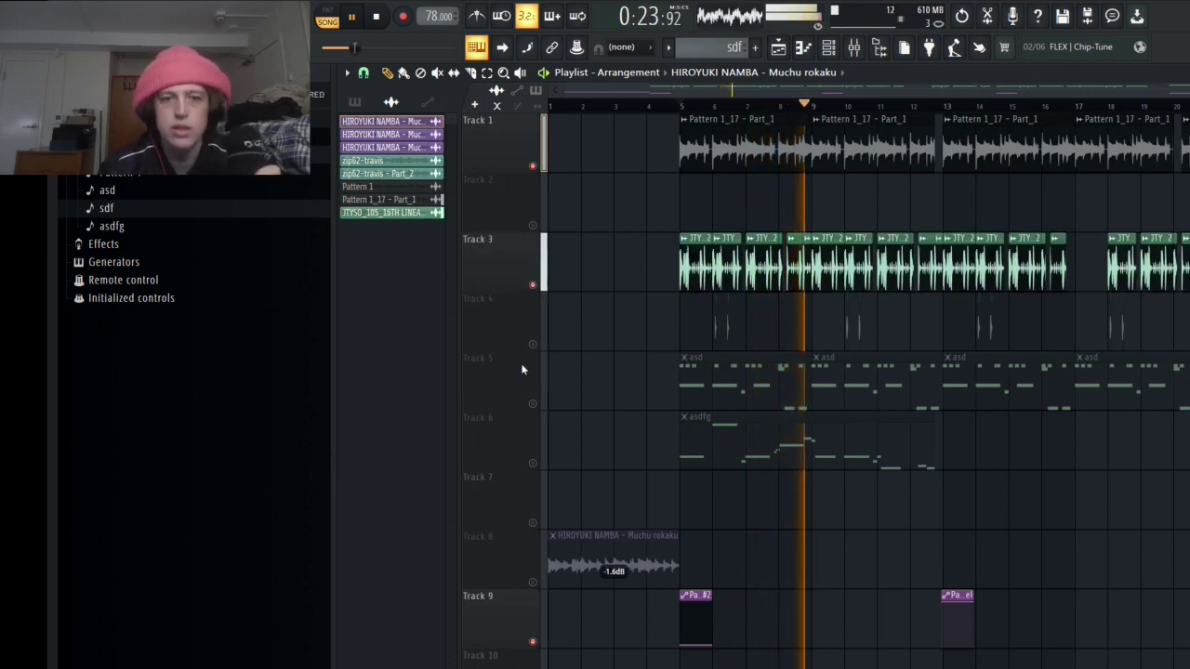
pyautogui.click(534, 405)
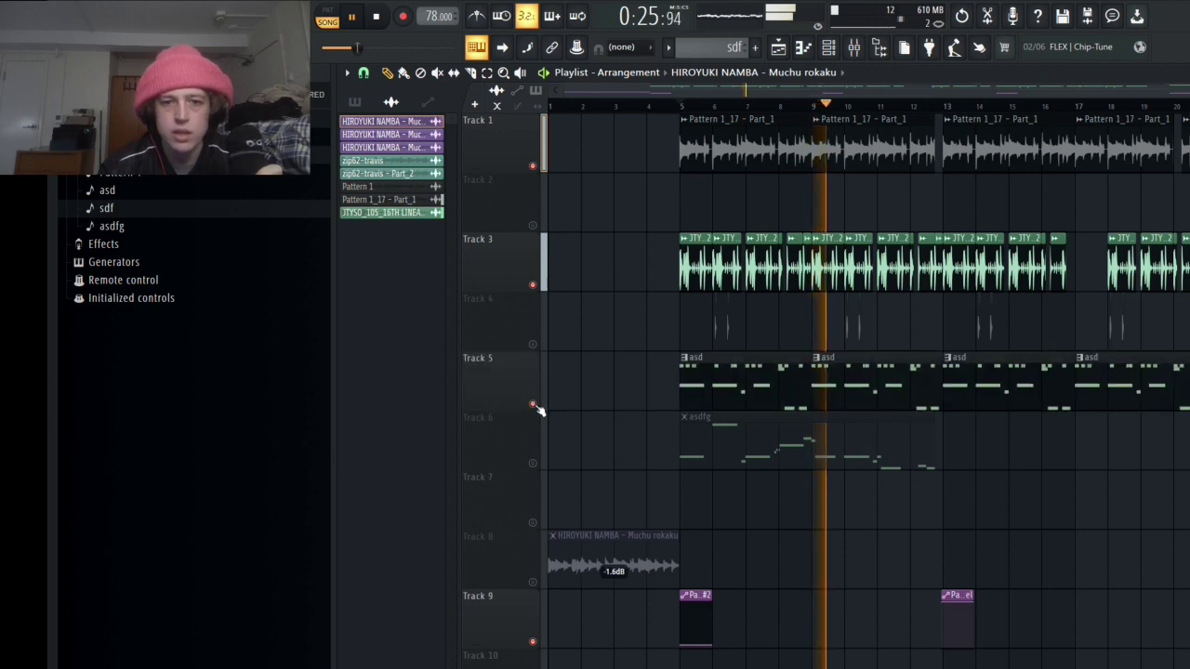
pyautogui.click(533, 344)
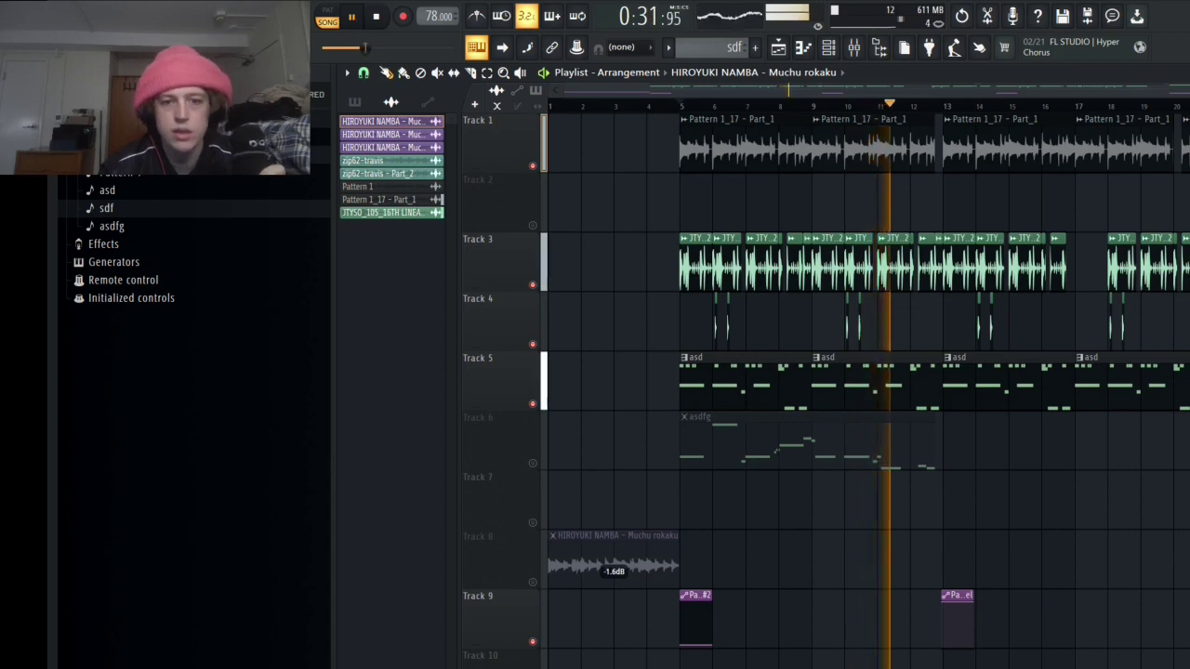
pyautogui.click(533, 582)
pyautogui.click(533, 463)
pyautogui.click(533, 225)
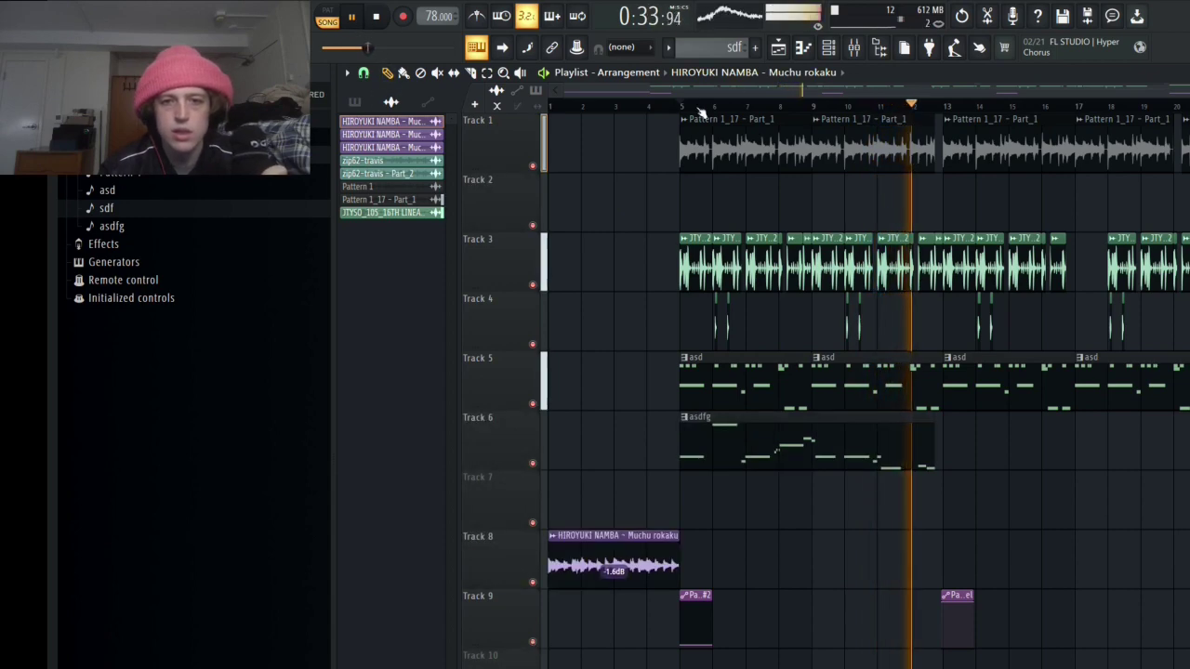
# Solo Track 6, play its asdfg pattern from bar 5, pause playback and bring all tracks back in.
pyautogui.click(701, 108)
pyautogui.keyDown('ctrl'); pyautogui.click(534, 462); pyautogui.keyUp('ctrl')
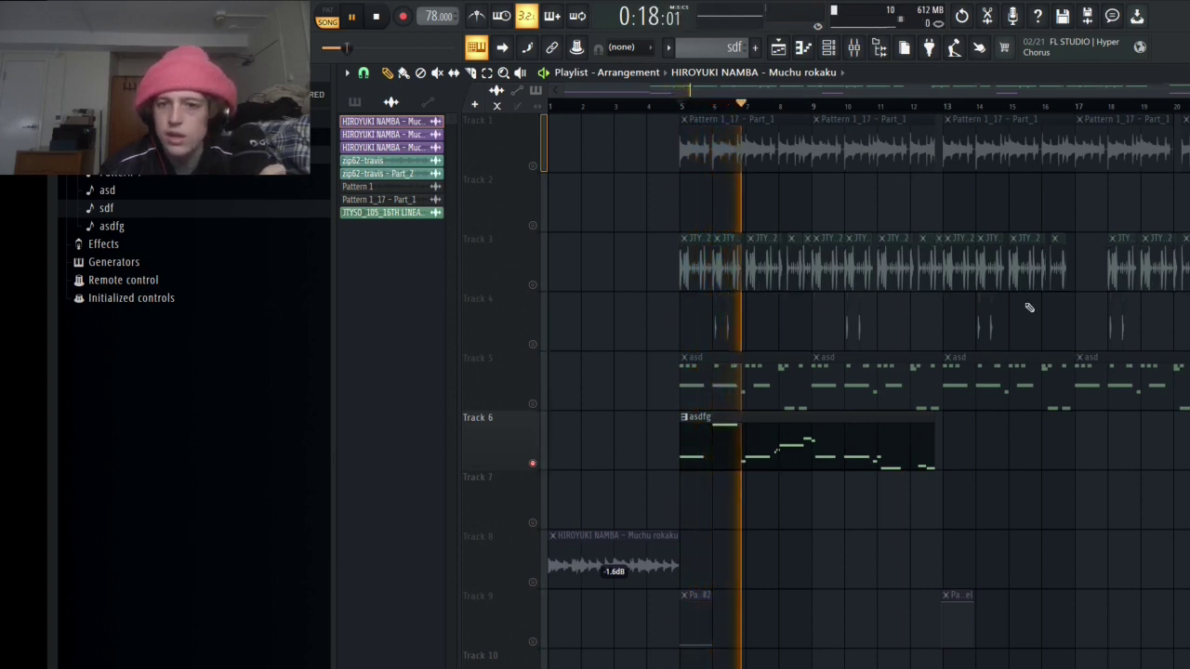
pyautogui.click(362, 18)
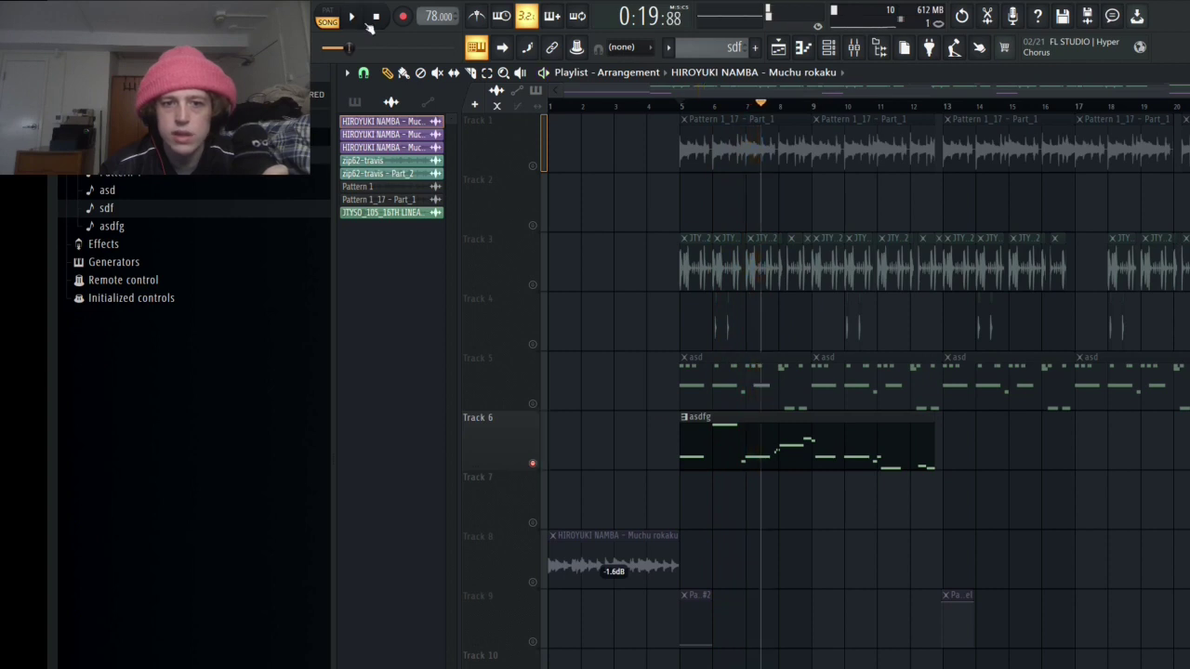
pyautogui.rightClick(535, 465)
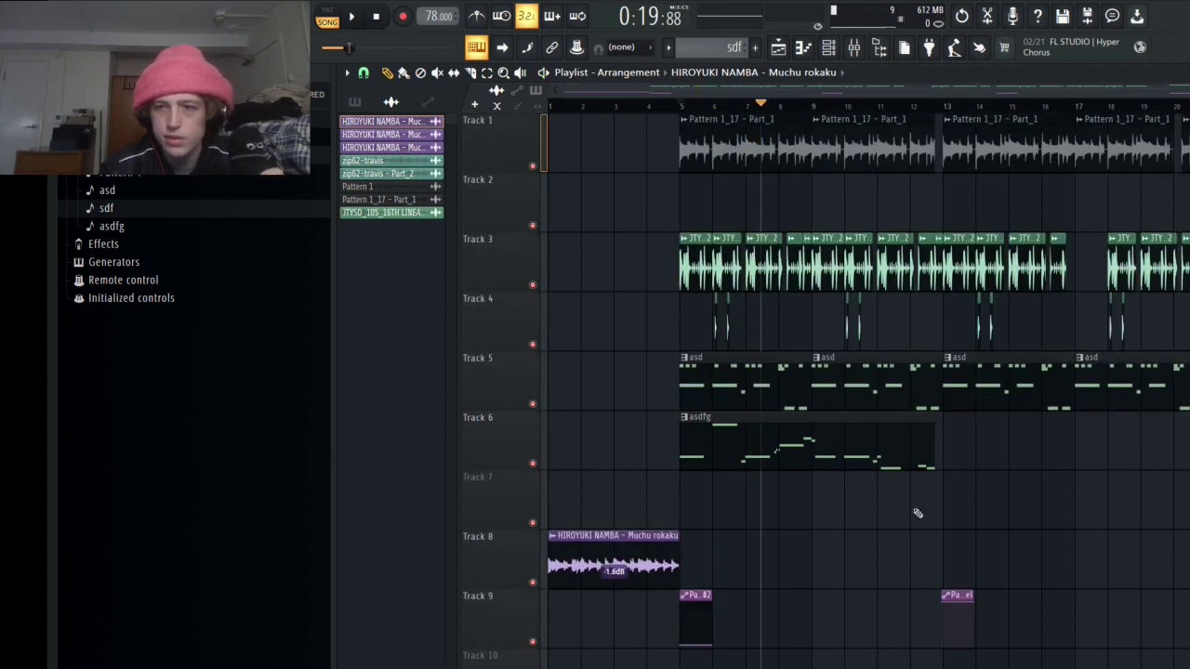
# Play the full 78 BPM arrangement from bar 5 with every track active, and pause playback.
pyautogui.hscroll(2, 930, 613)
pyautogui.click(590, 108)
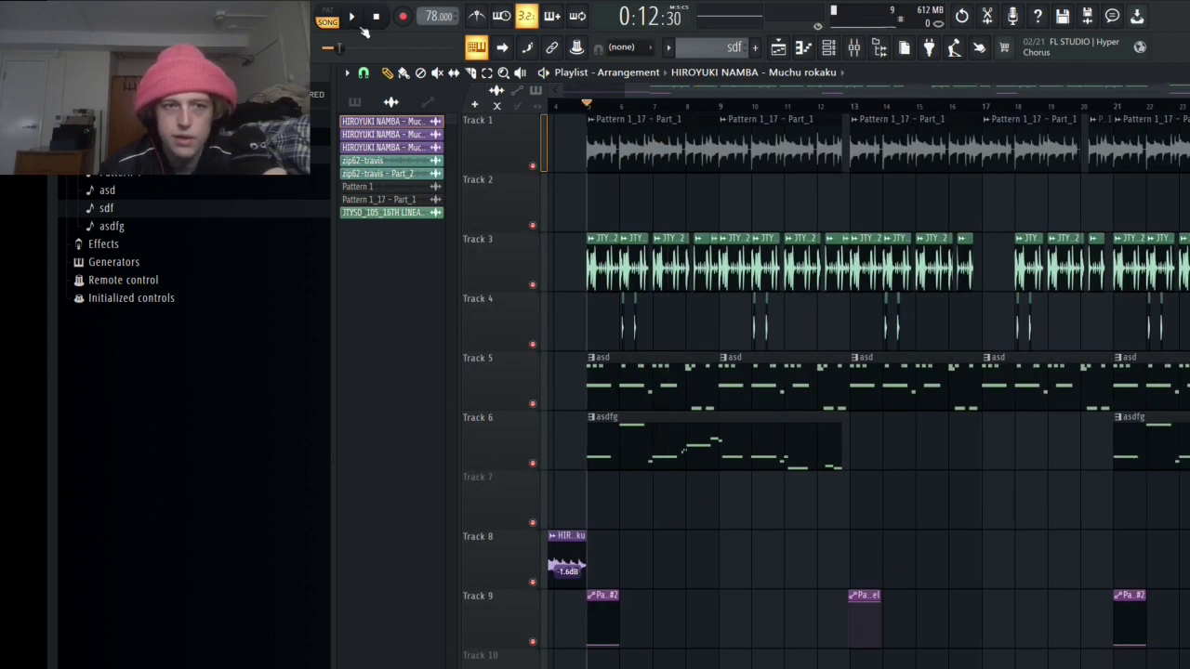
pyautogui.press('space')
pyautogui.hscroll(-2, 1041, 459)
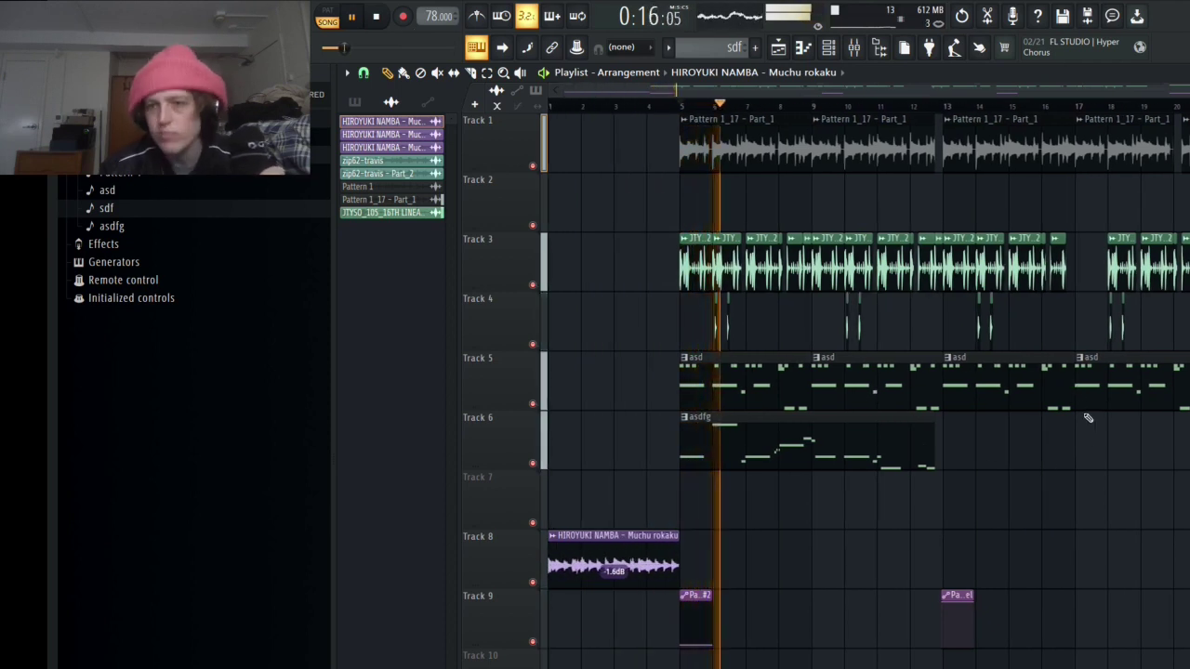
pyautogui.hscroll(2, 1051, 423)
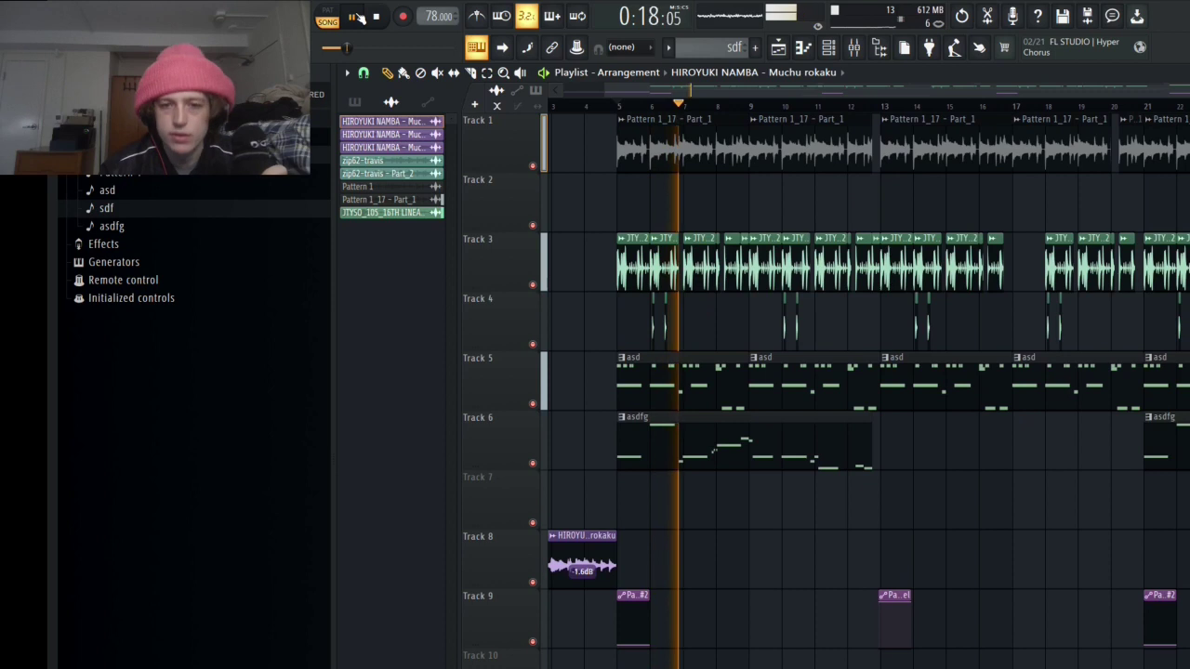
pyautogui.click(354, 17)
# Play the arrangement from bar 12 into the section at bar 13, jump ahead to bar 21, and stop playback.
pyautogui.click(888, 110)
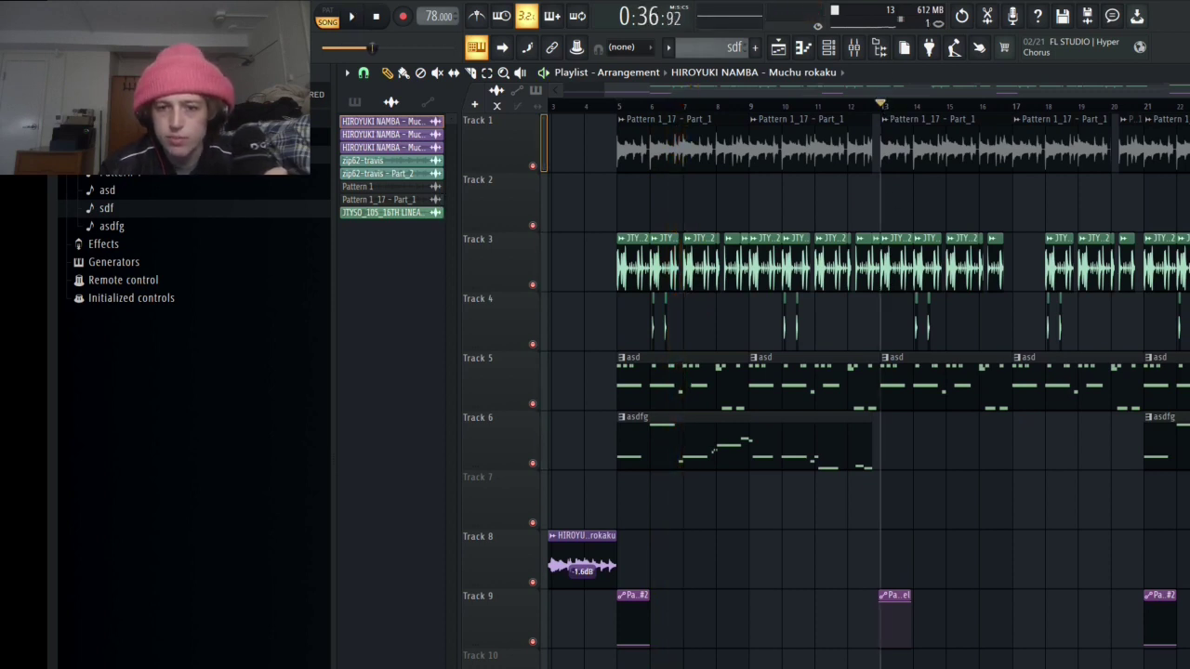
pyautogui.click(850, 109)
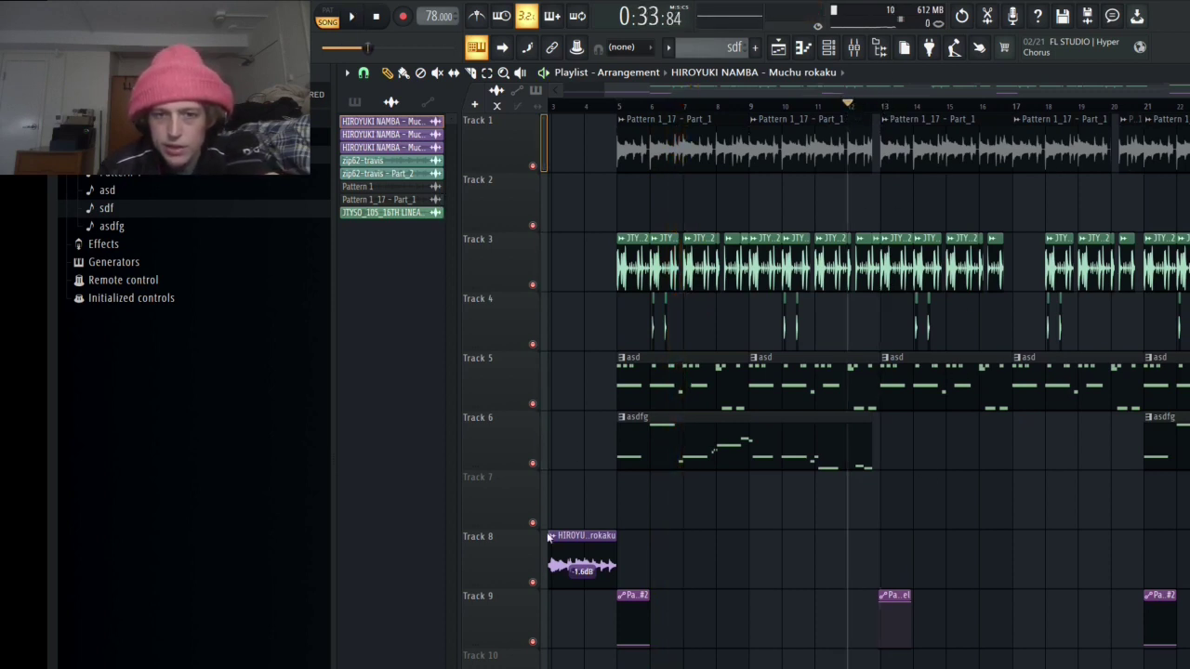
pyautogui.hscroll(-2, 798, 634)
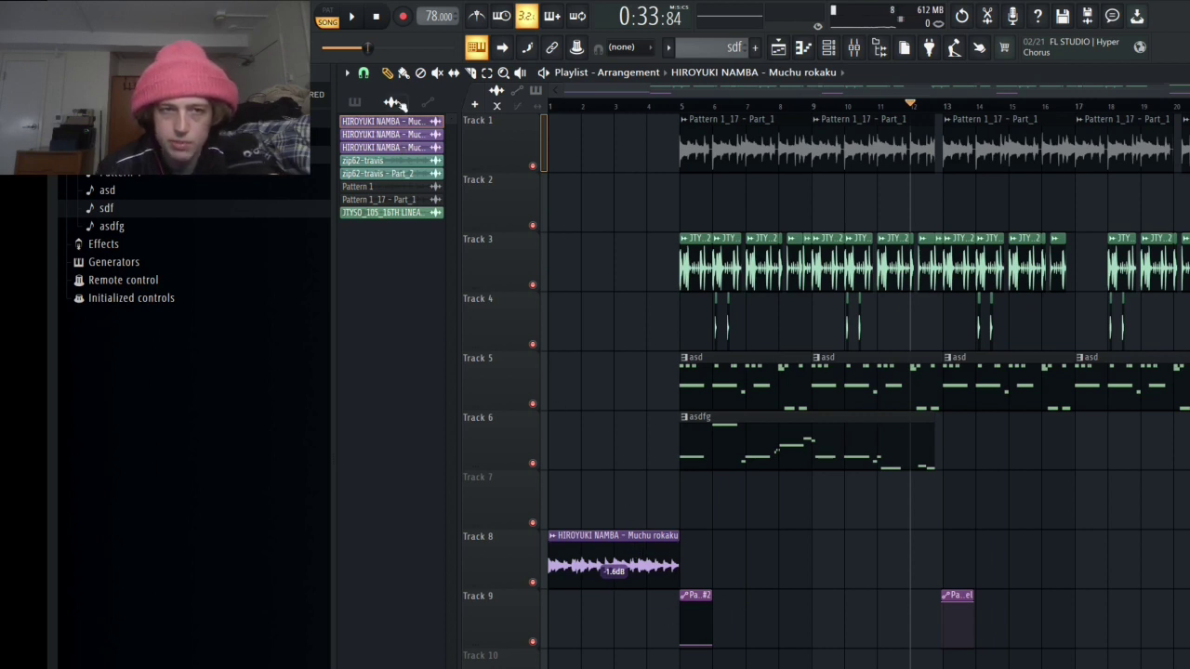
pyautogui.press('space')
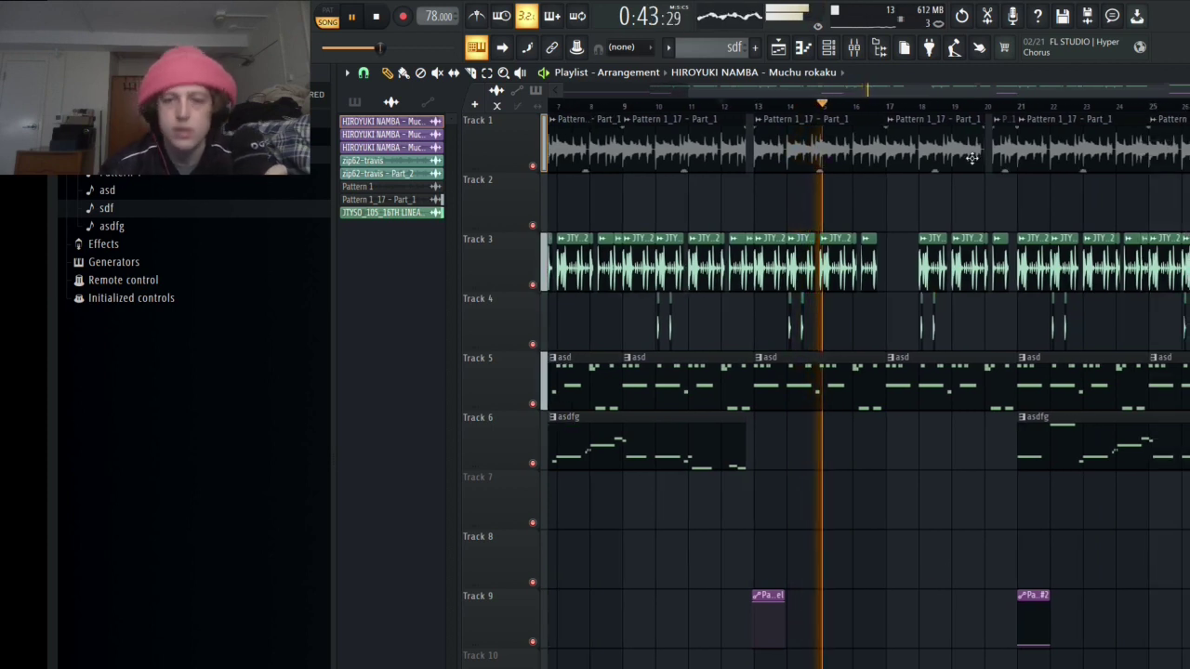
pyautogui.click(1023, 108)
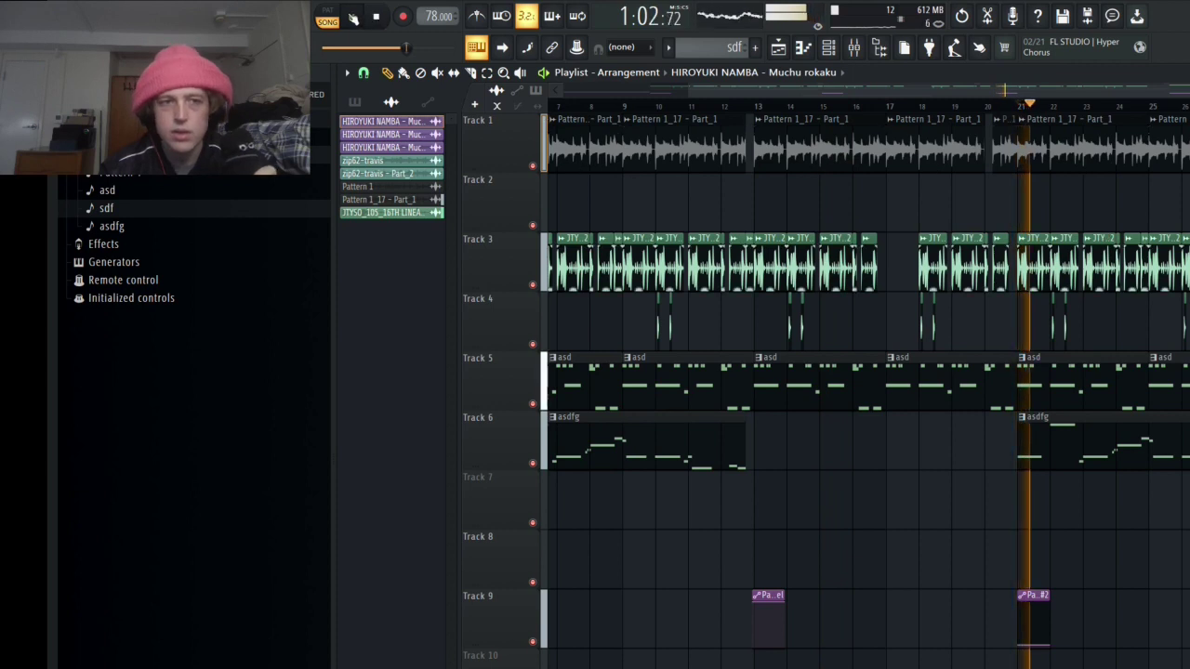
pyautogui.press('space')
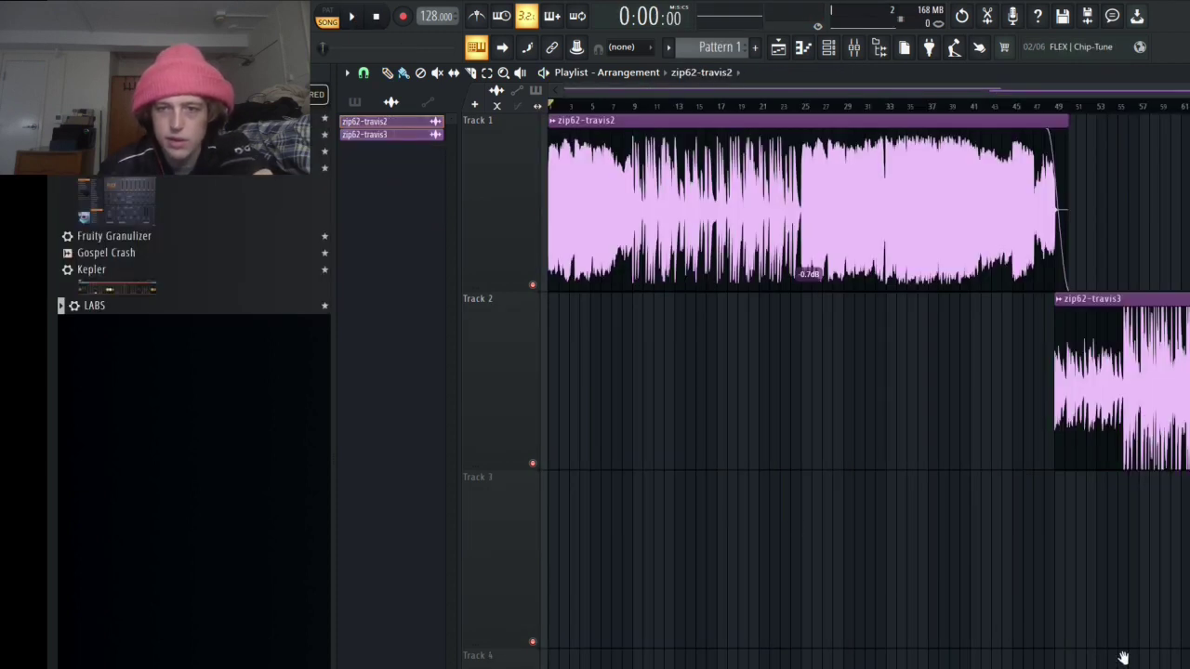
# In the zip62-travis project, set the playhead to bar 45, inspect the Master channel's Fruity soft clipper, and return to the playlist.
pyautogui.moveTo(1048, 109); pyautogui.dragTo(1020, 125)
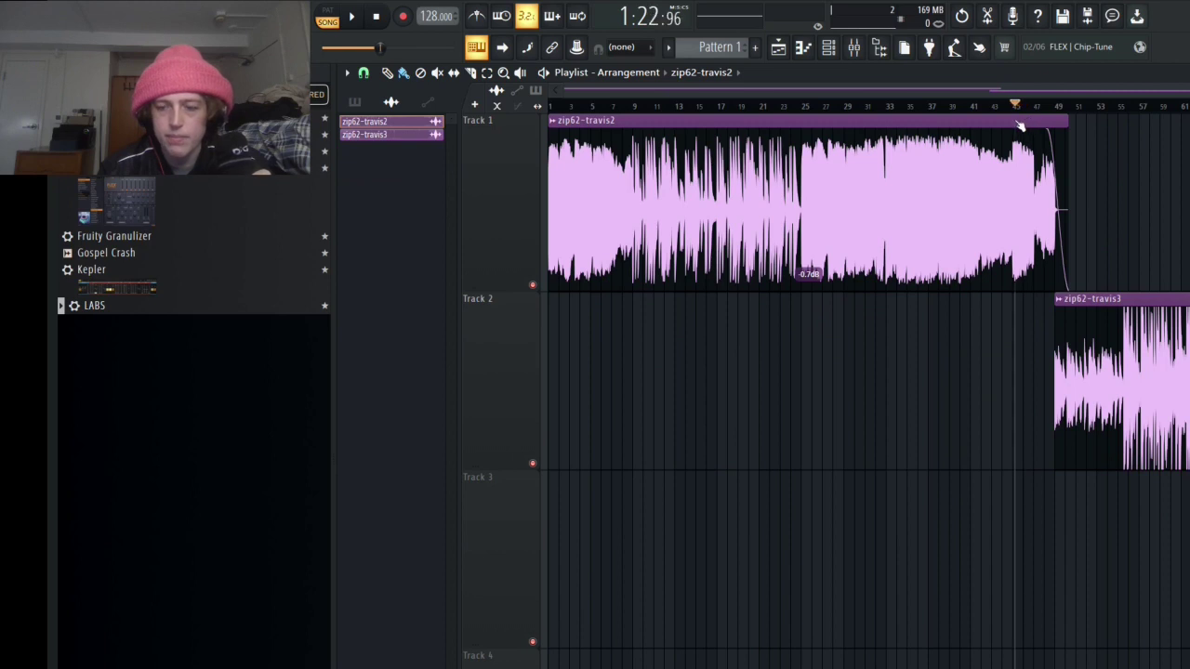
pyautogui.click(875, 51)
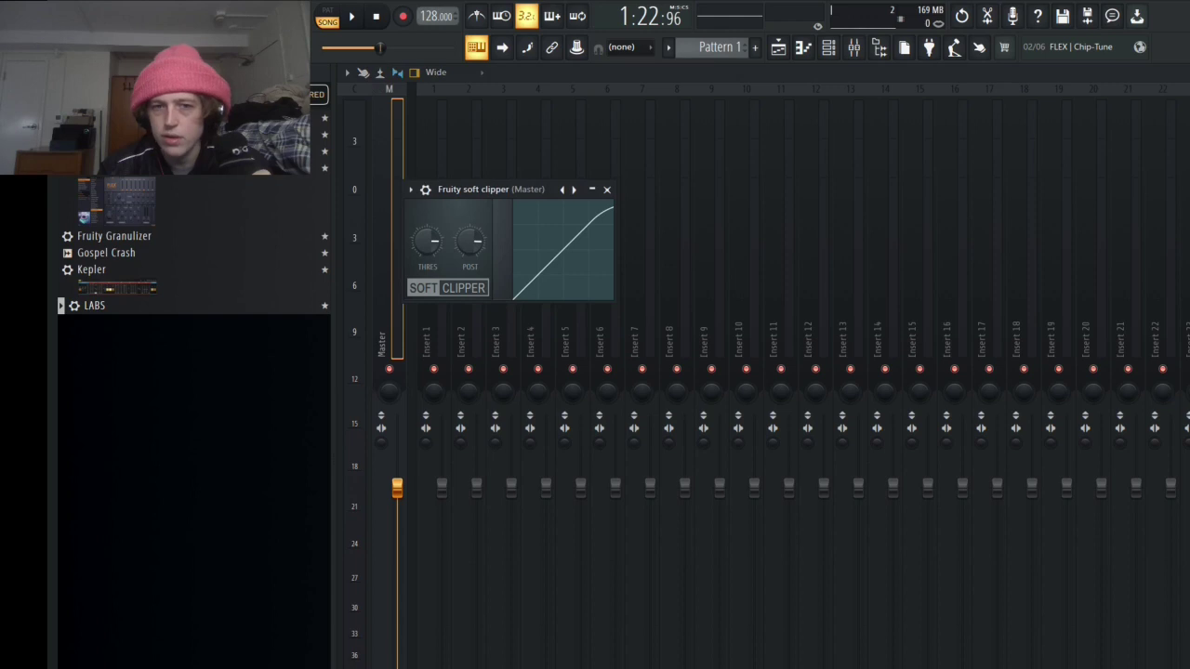
pyautogui.press('Escape')
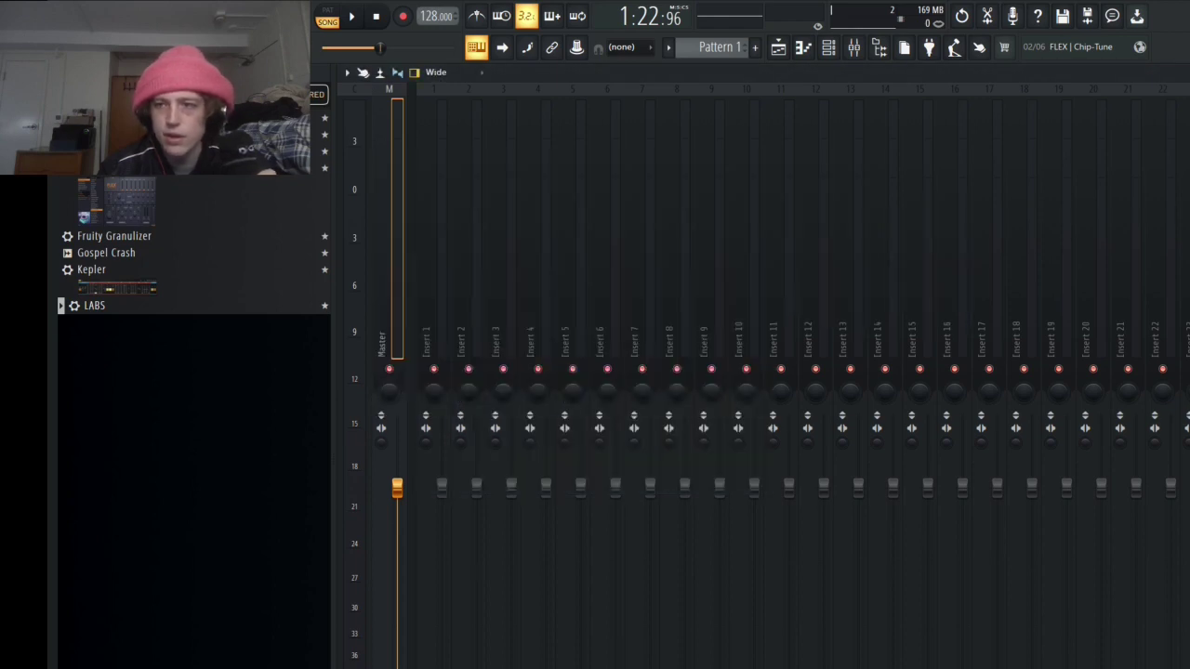
pyautogui.press('F5')
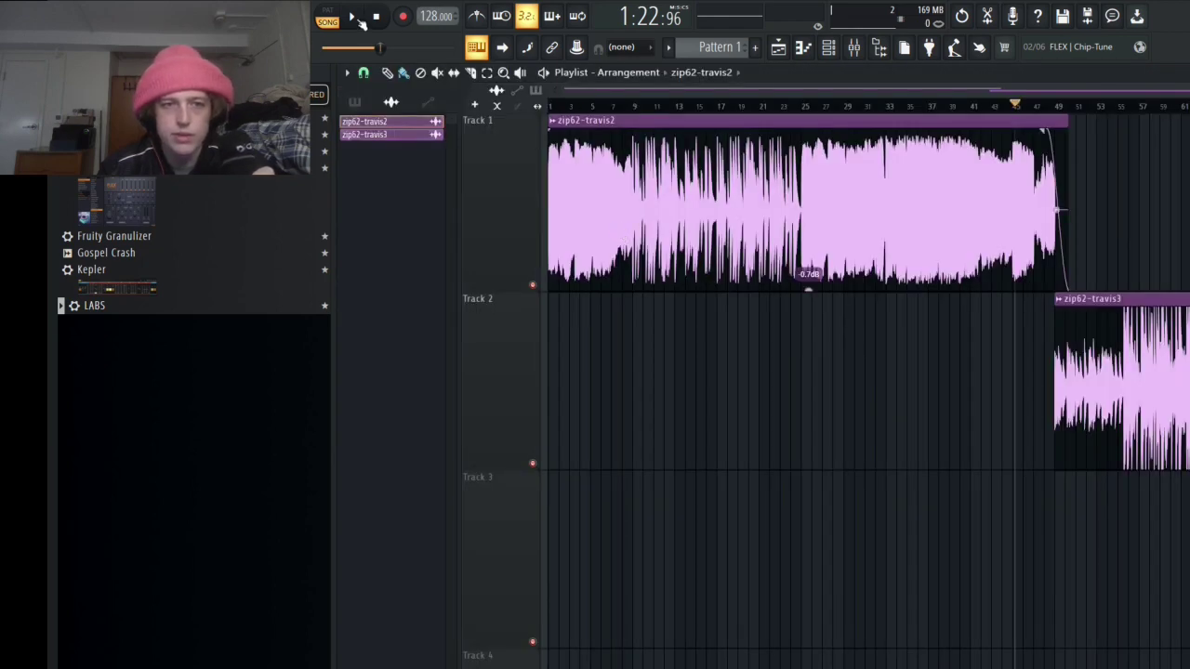
# Play the zip62-travis2 and zip62-travis3 clips from about bar 37, stop playback, and switch to the screen recording software.
pyautogui.moveTo(1023, 113); pyautogui.dragTo(936, 179)
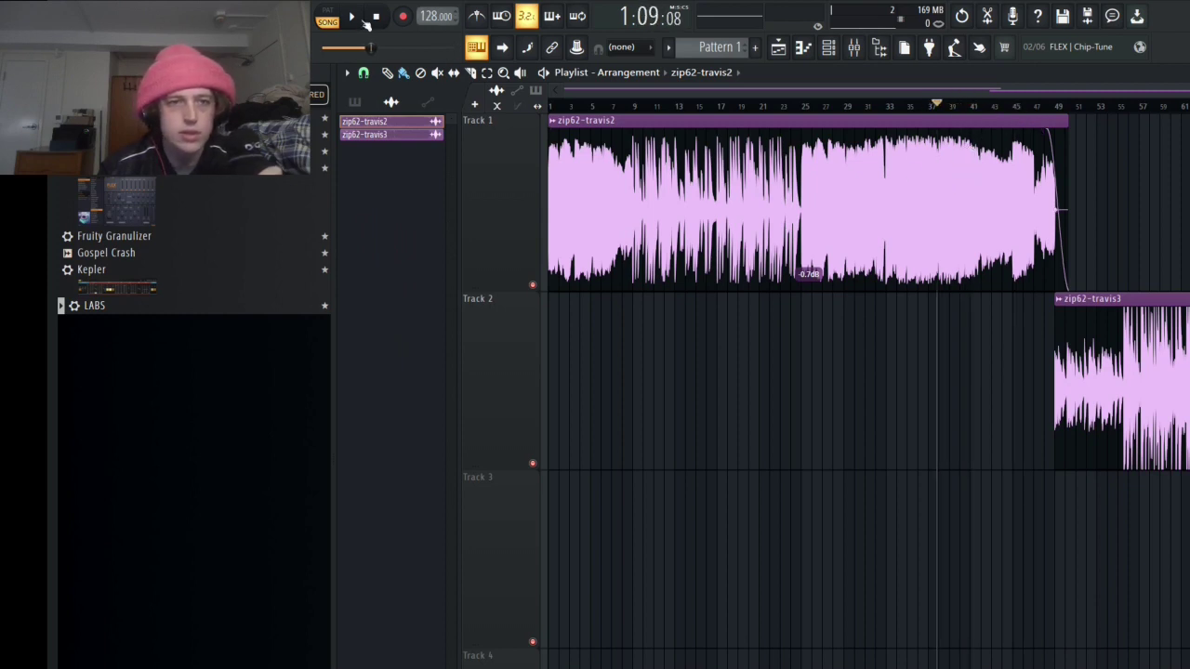
pyautogui.click(359, 22)
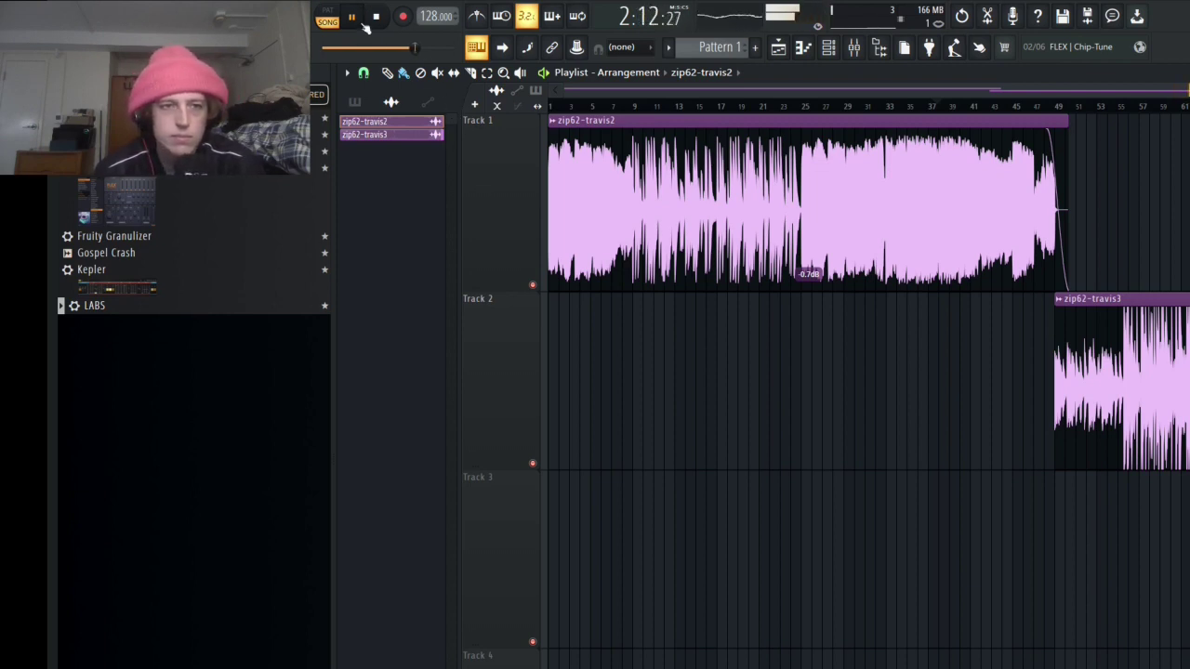
pyautogui.hotkey('alt', 'Tab')
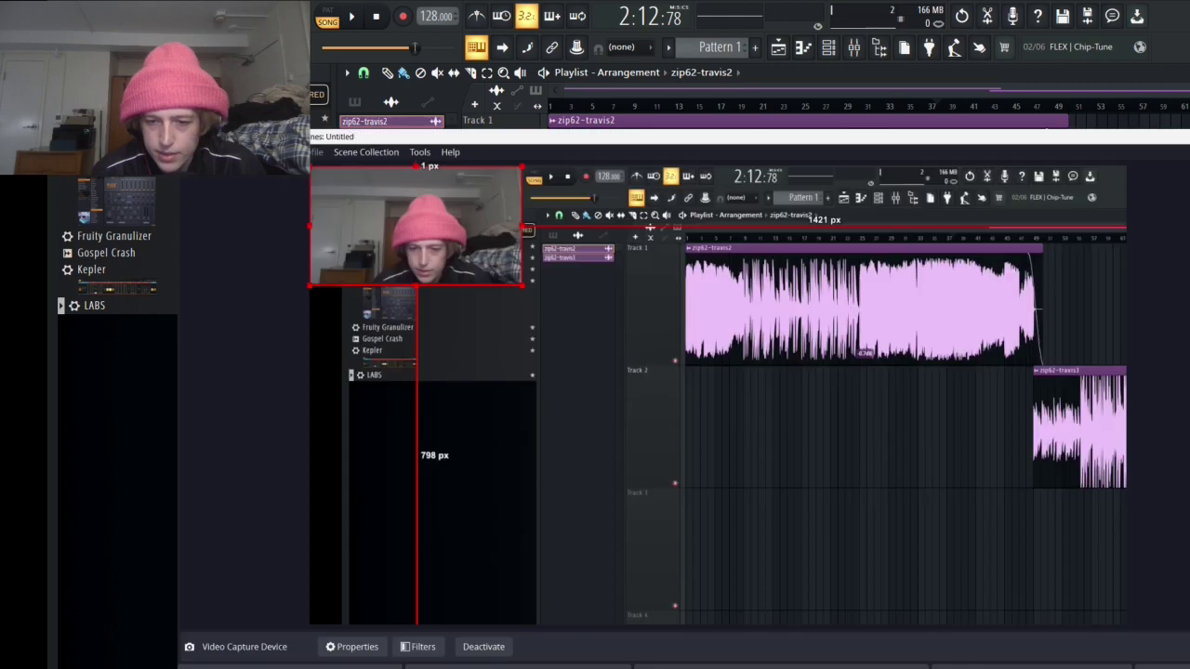